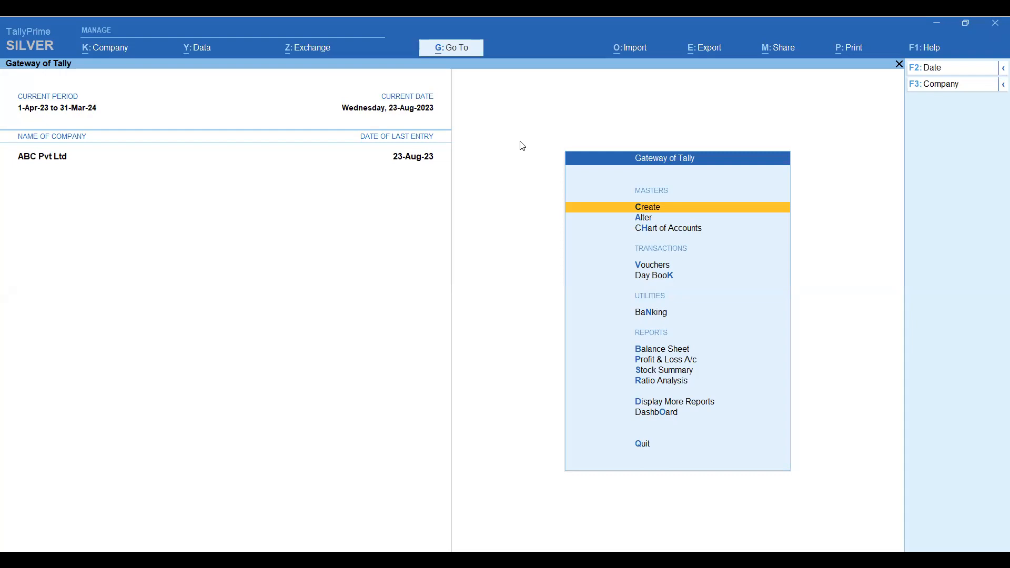
# Step: Set and confirm a TallyVault password for ABC Pvt Ltd, agreeing to create a copy of the company
pyautogui.press('Escape')
pyautogui.press('Escape')
pyautogui.click(105, 55)
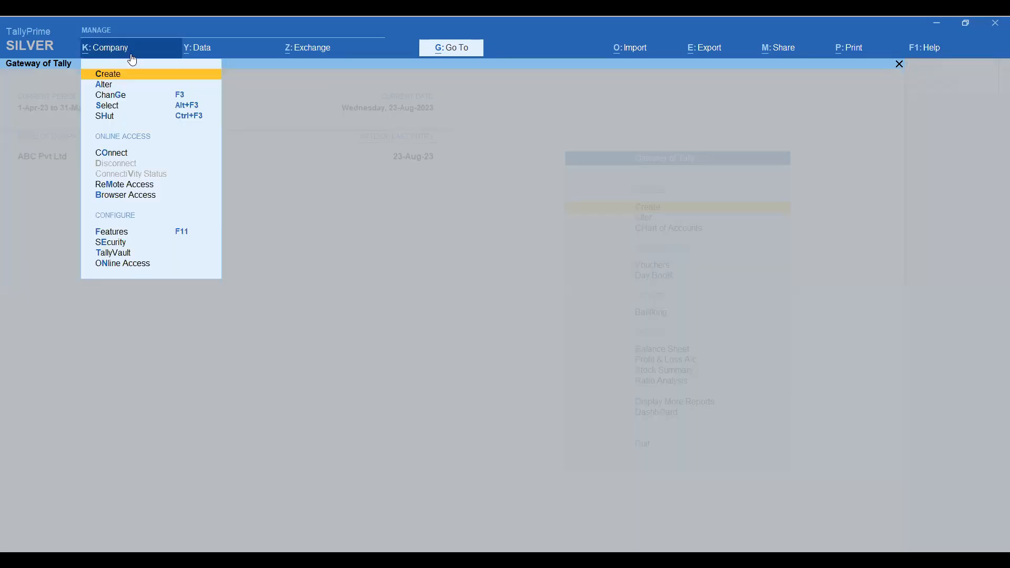
pyautogui.click(124, 255)
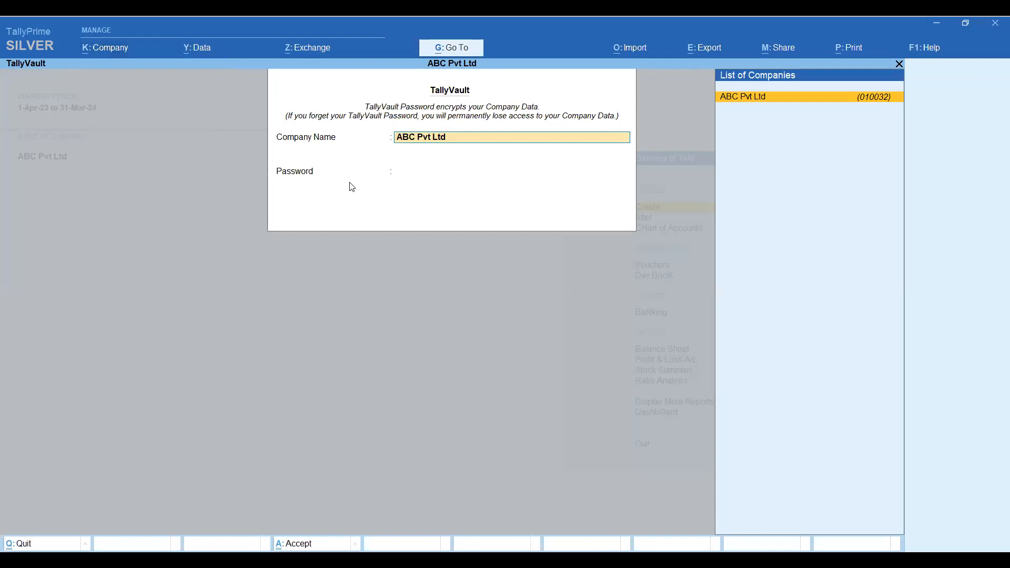
pyautogui.press('Return')
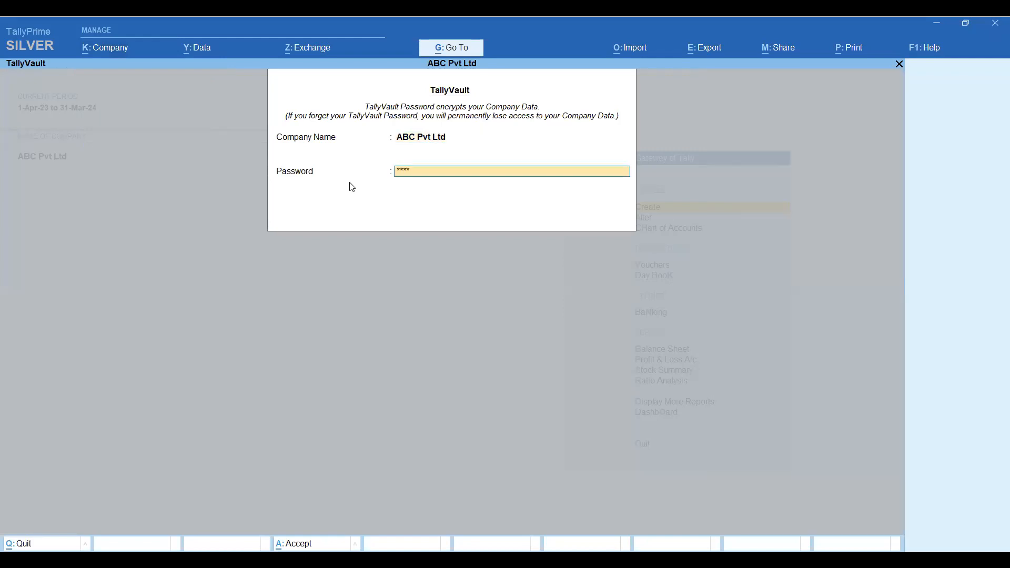
pyautogui.press('Return')
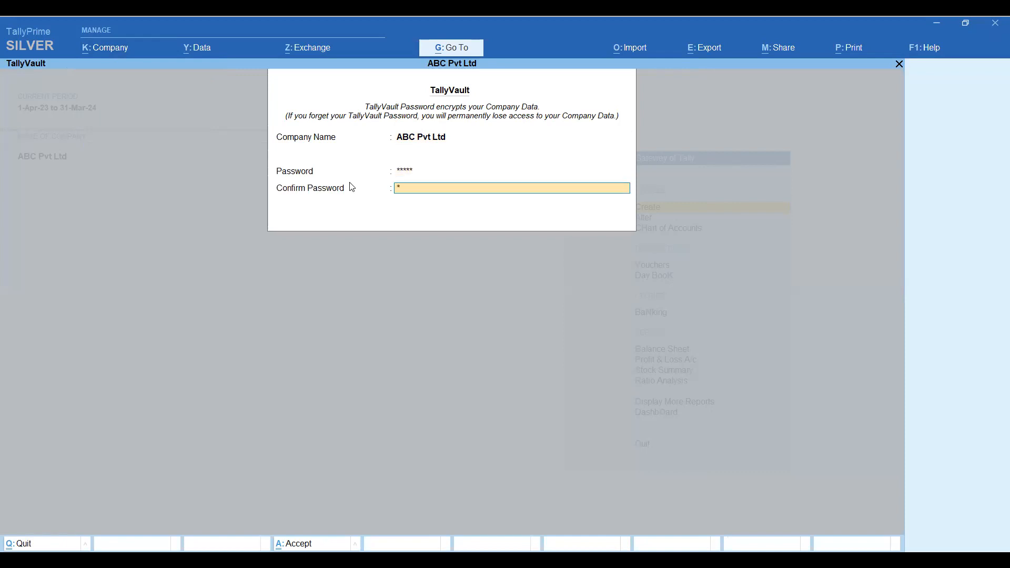
pyautogui.press('Return')
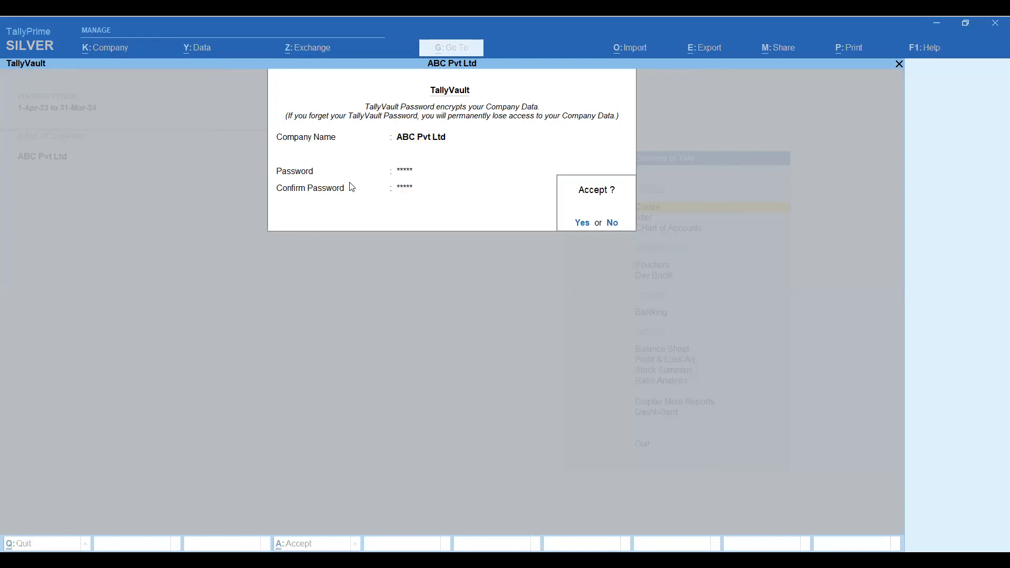
pyautogui.press('Return')
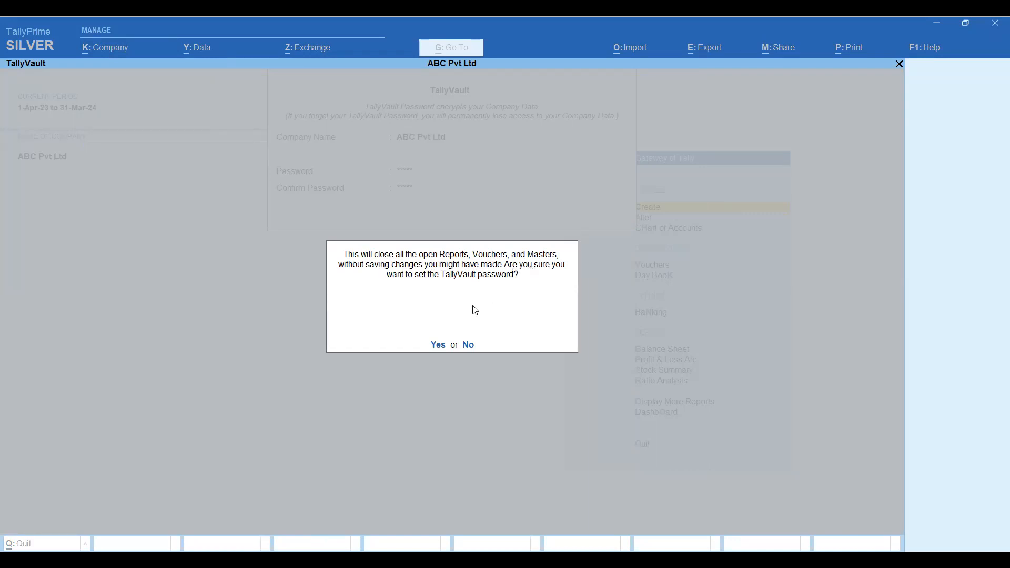
pyautogui.click(439, 347)
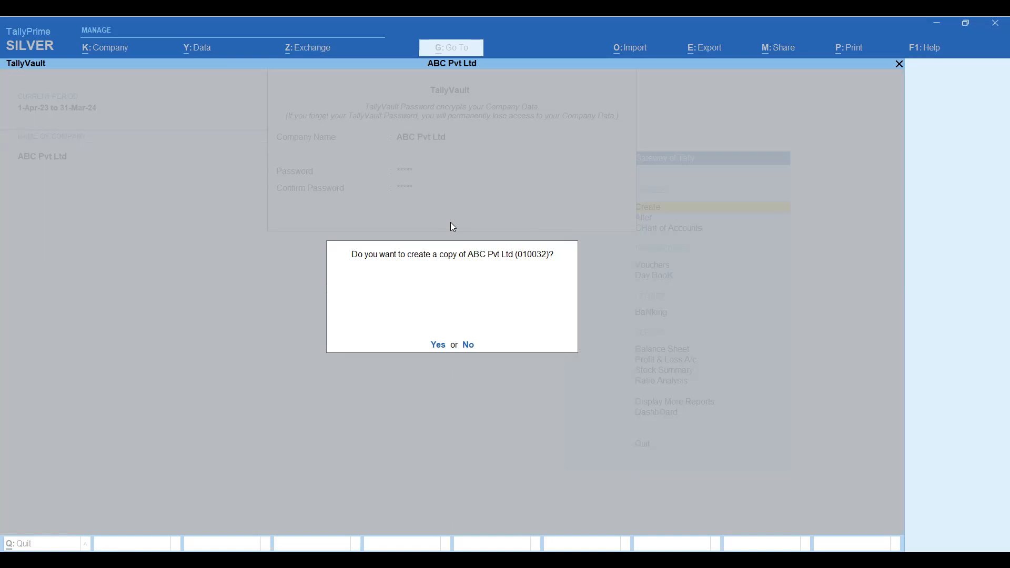
pyautogui.click(437, 345)
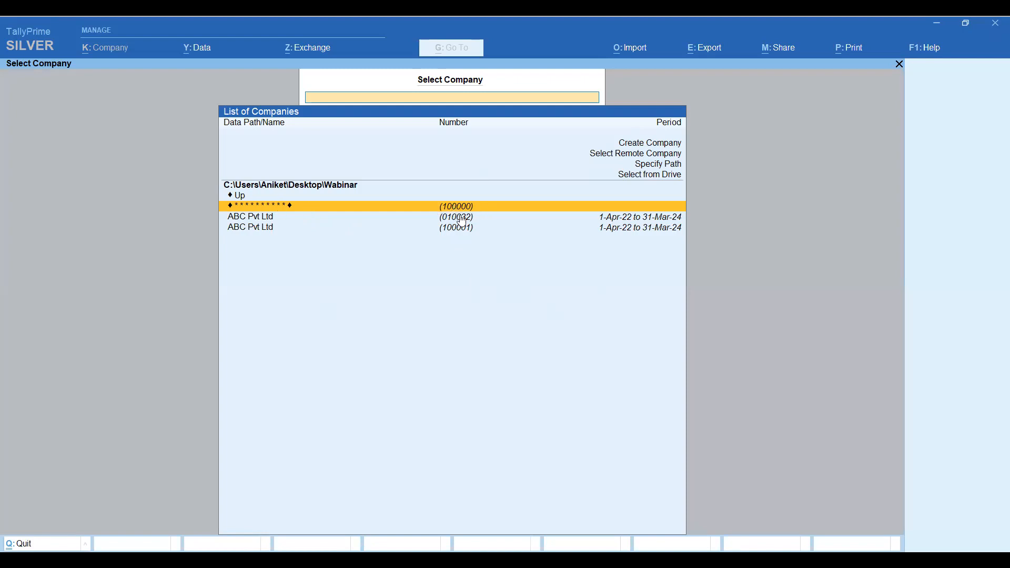
# Step: Open the encrypted company with the masked name by entering its TallyVault password
pyautogui.click(277, 209)
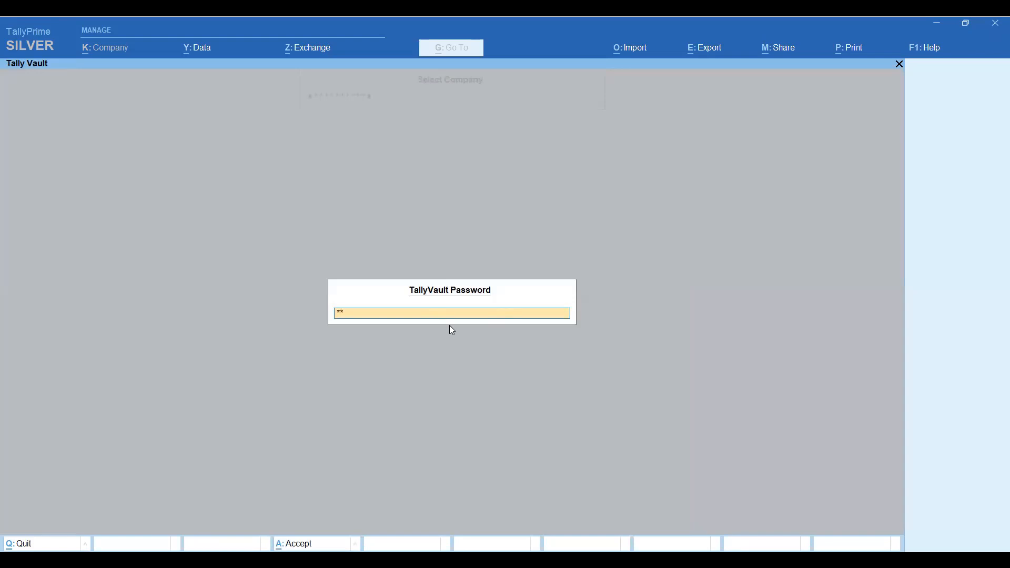
pyautogui.press('Return')
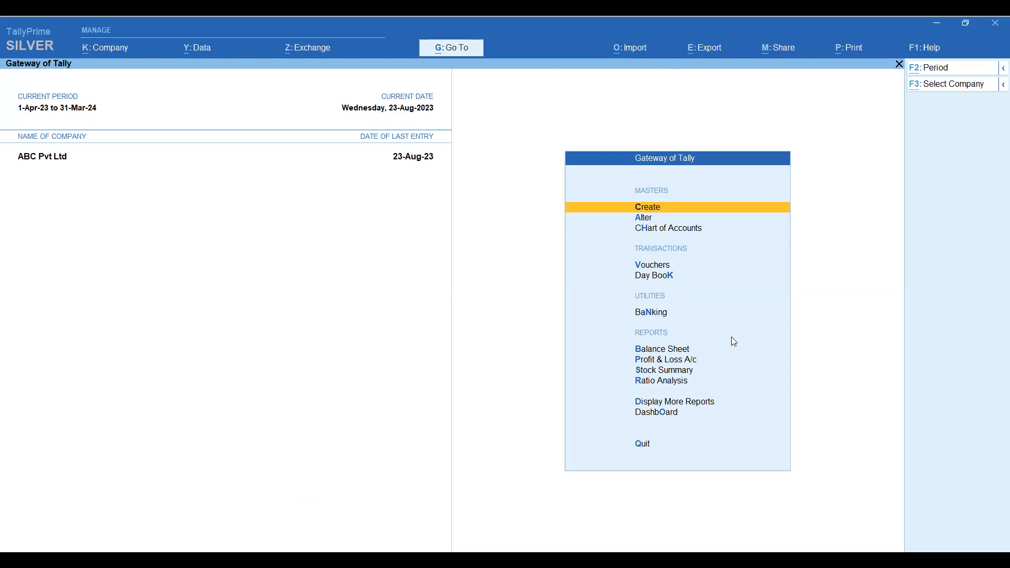
# Step: Select and load the original unencrypted ABC Pvt Ltd, the first entry below the masked company
pyautogui.press('F3')
pyautogui.press('Return')
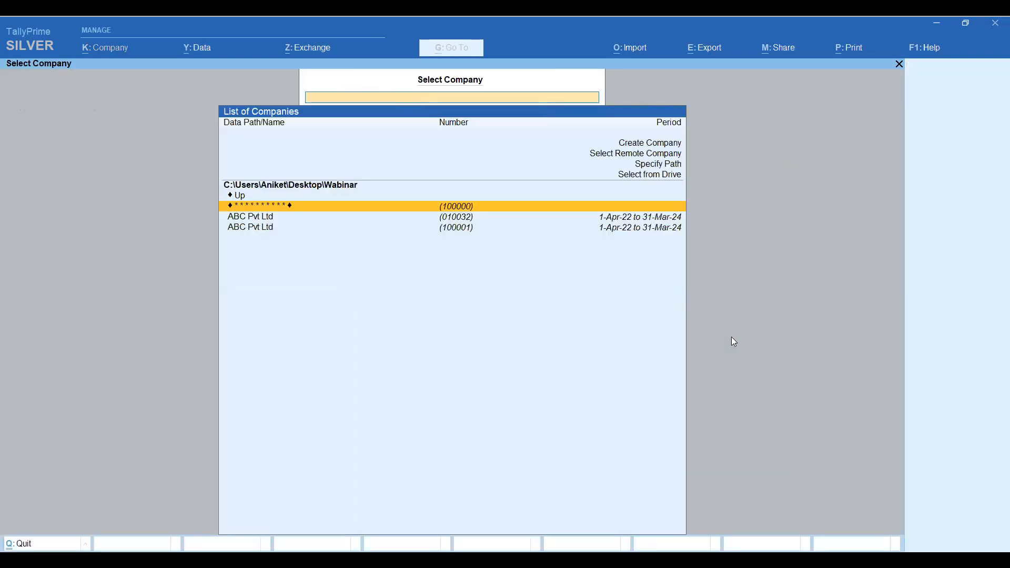
pyautogui.press('Down')
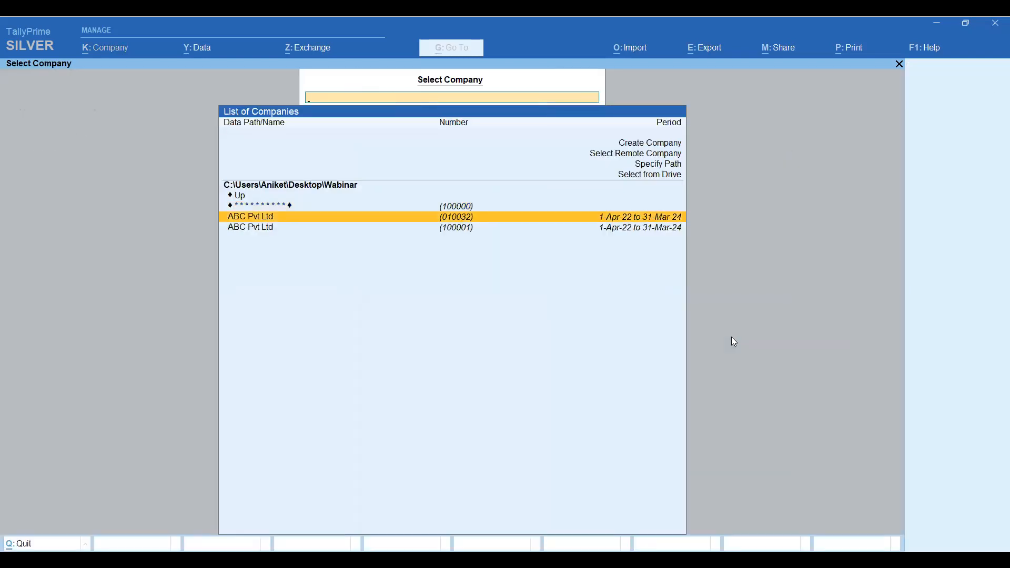
pyautogui.press('Return')
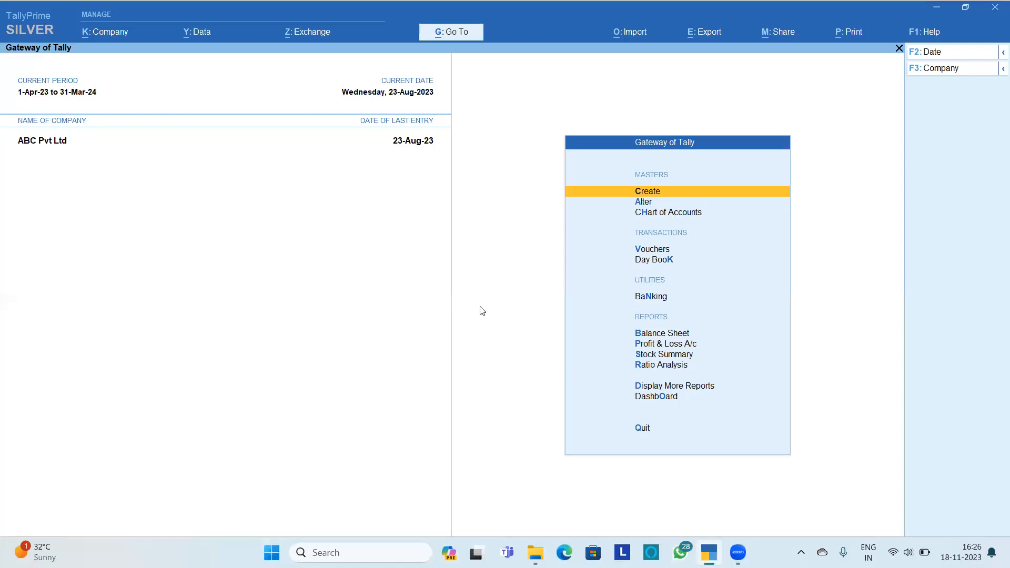
pyautogui.press('Return')
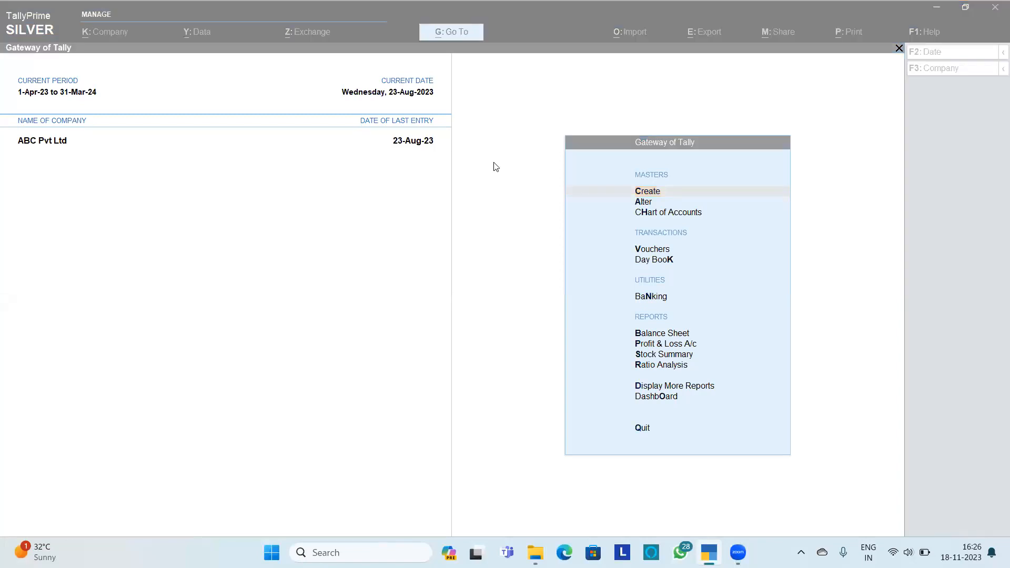
pyautogui.click(499, 164)
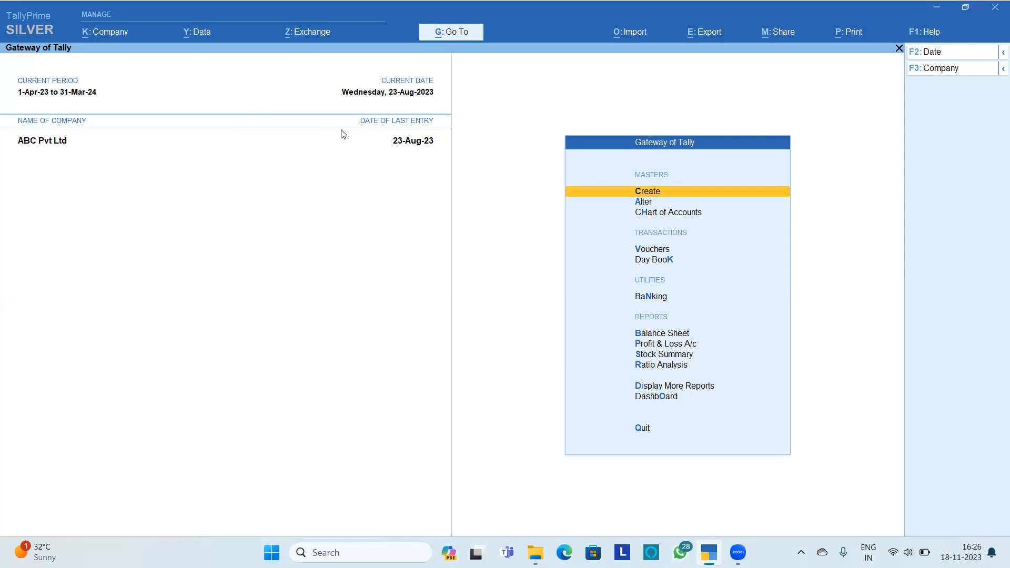
pyautogui.click(114, 34)
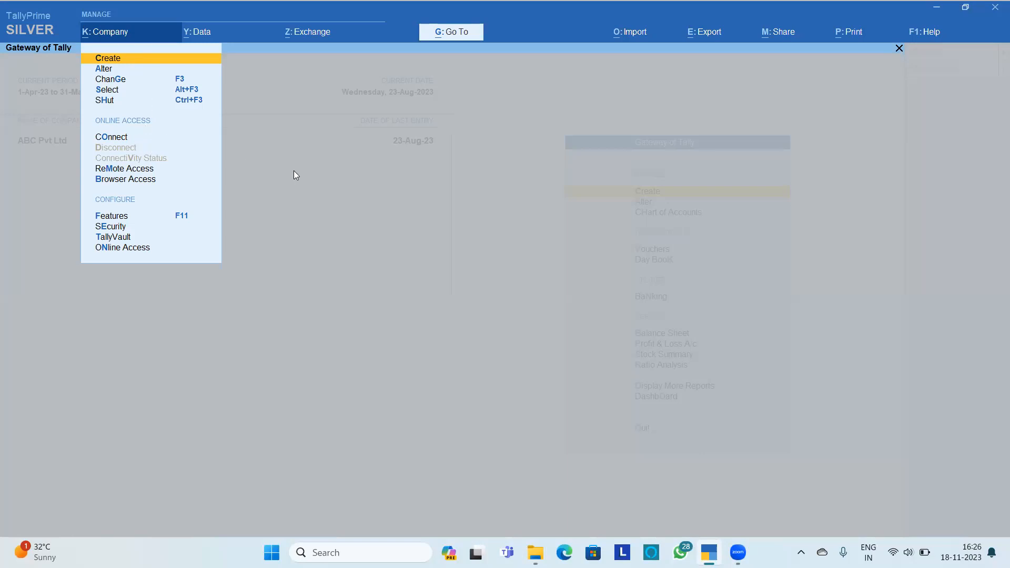
pyautogui.click(122, 69)
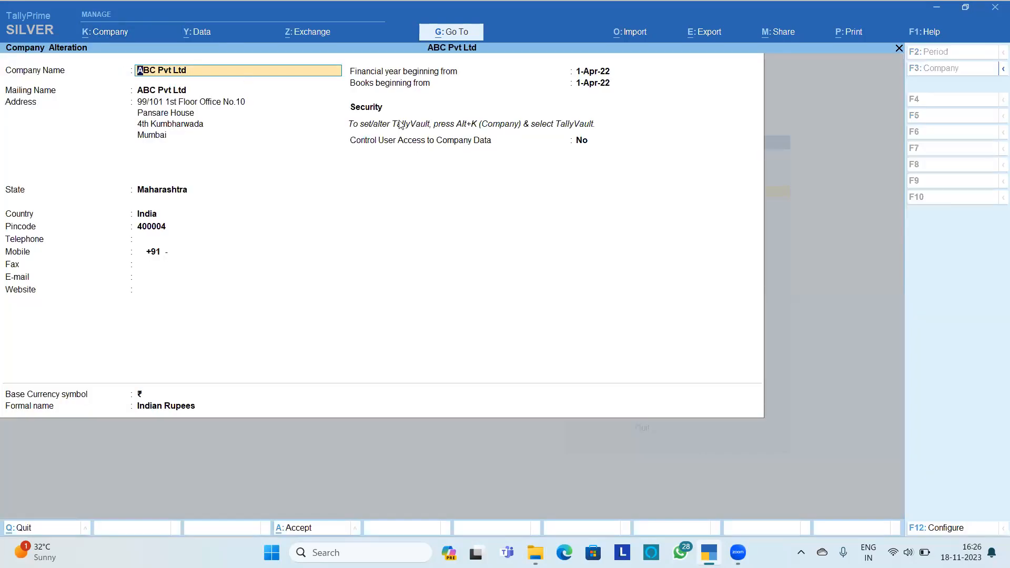
pyautogui.press('Escape')
pyautogui.press('y')
# Step: Alter ABC Pvt Ltd to set Control User Access to Company Data to Yes, keeping Use User Access Control at Yes in the configuration
pyautogui.click(105, 37)
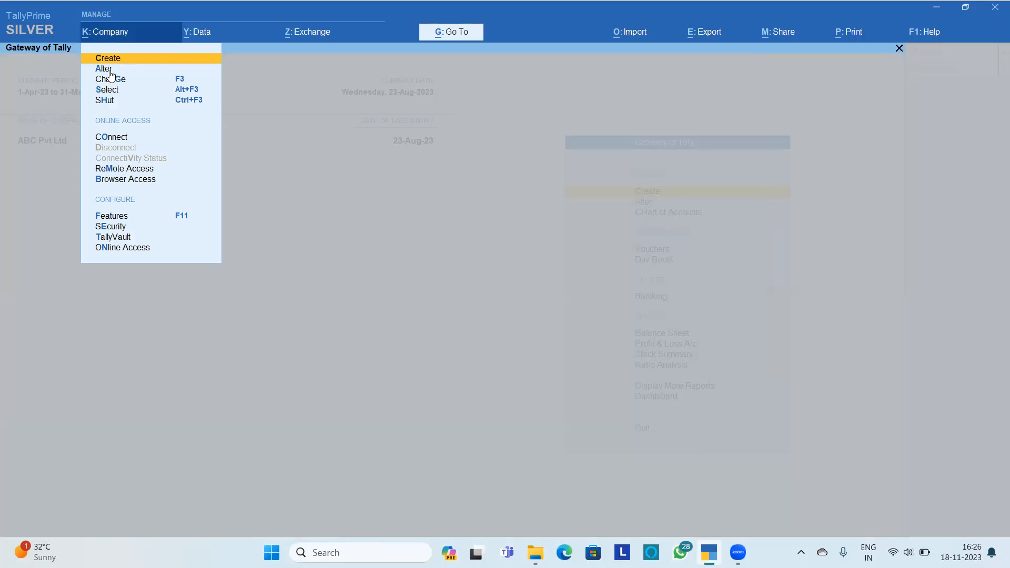
pyautogui.click(108, 70)
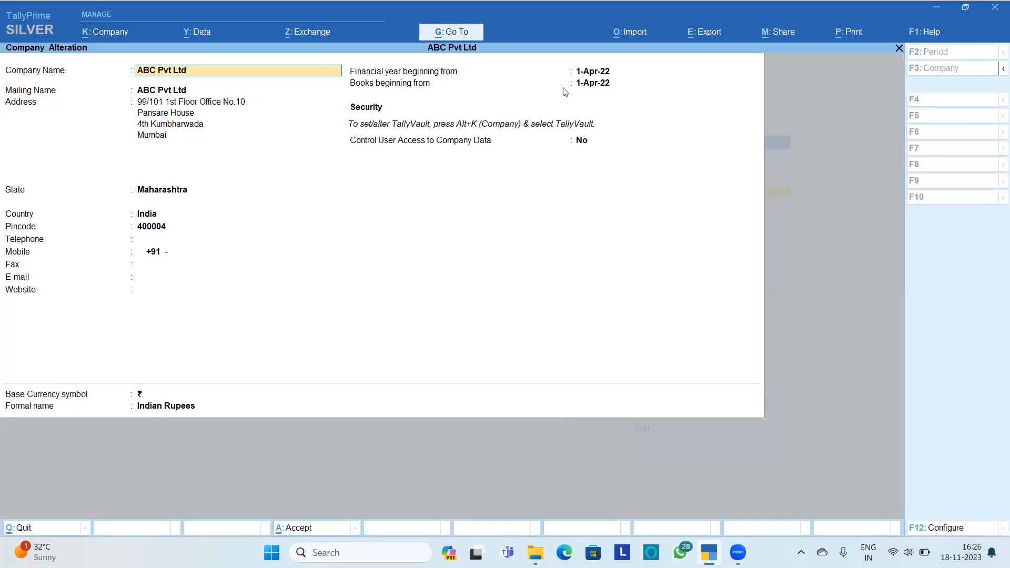
pyautogui.click(581, 140)
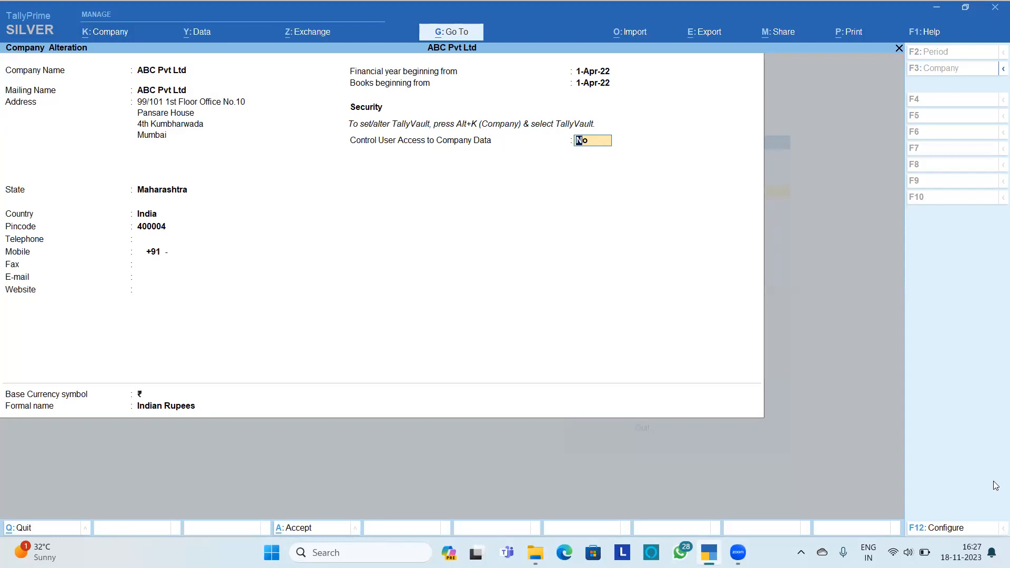
pyautogui.click(930, 528)
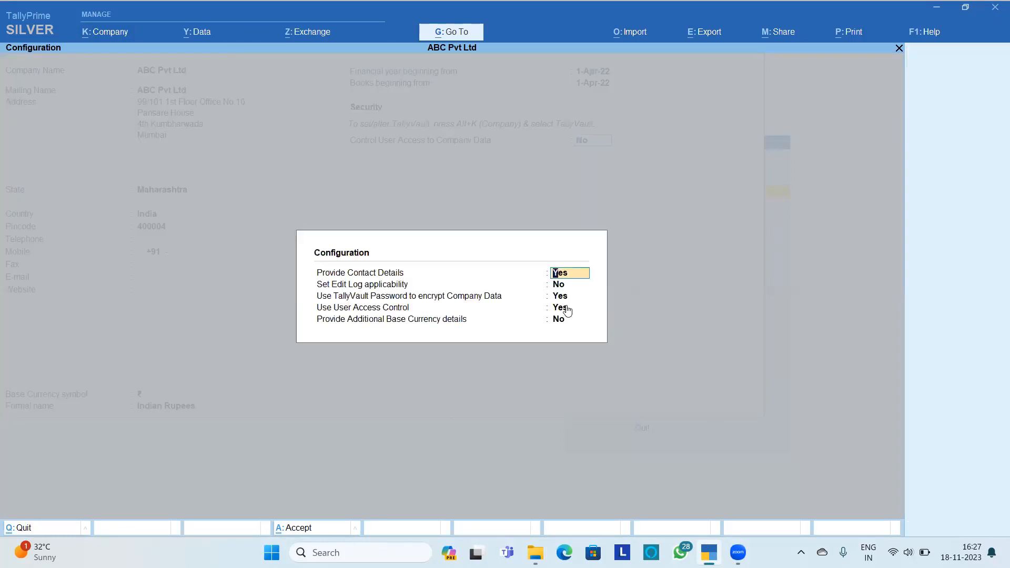
pyautogui.click(568, 308)
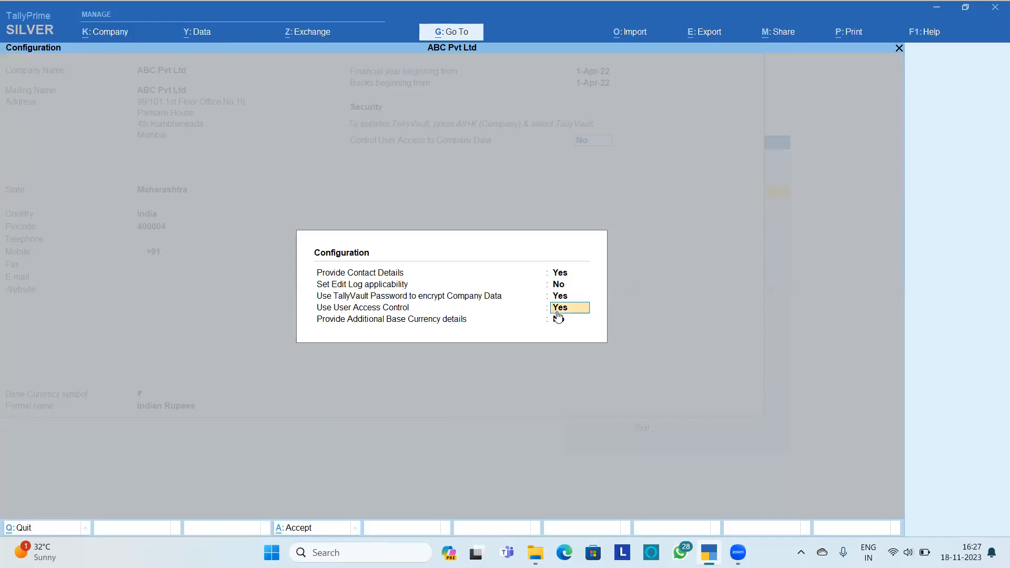
pyautogui.hotkey('ctrl', 'a')
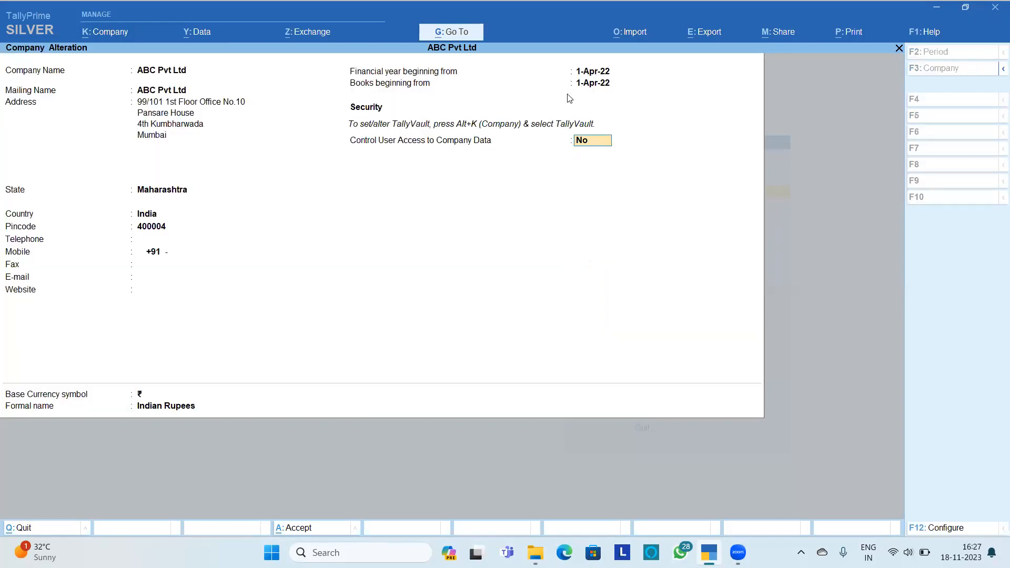
pyautogui.write('y')
pyautogui.press('Return')
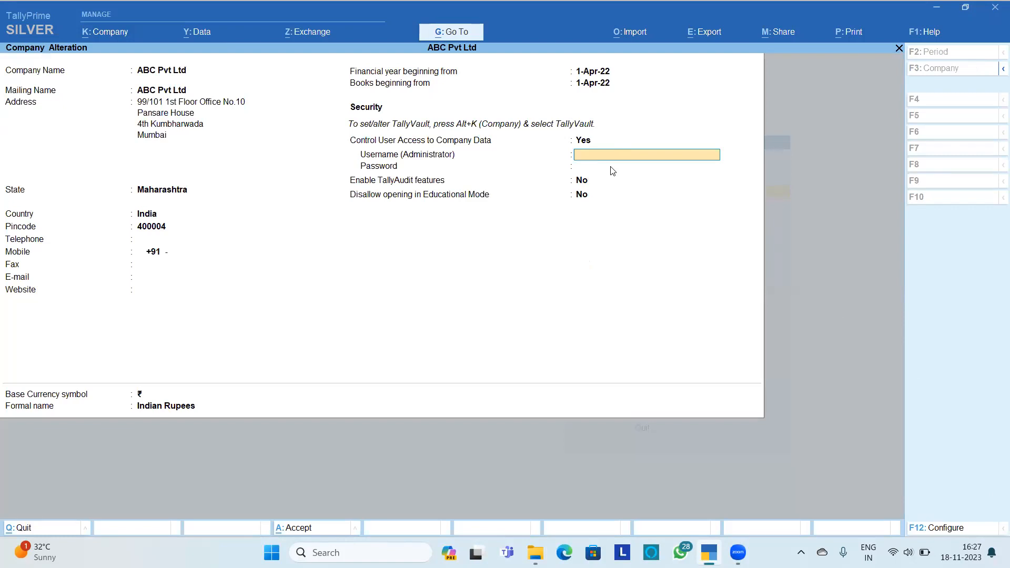
# Step: Enter the administrator username "a" with its password and confirmation, leave TallyAudit features at No, and save the company alteration
pyautogui.write('a')
pyautogui.press('Return')
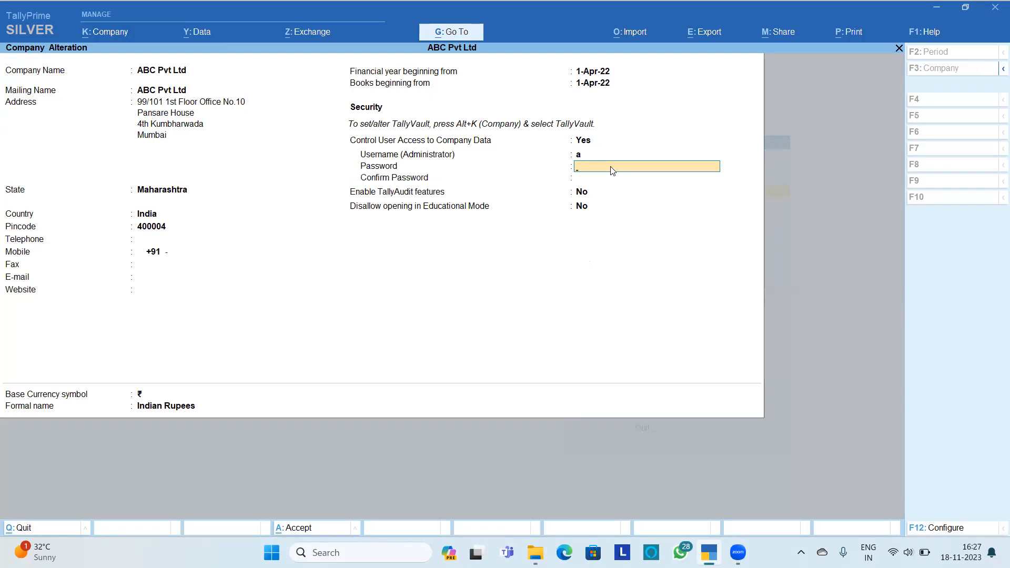
pyautogui.press('Return')
pyautogui.write('a')
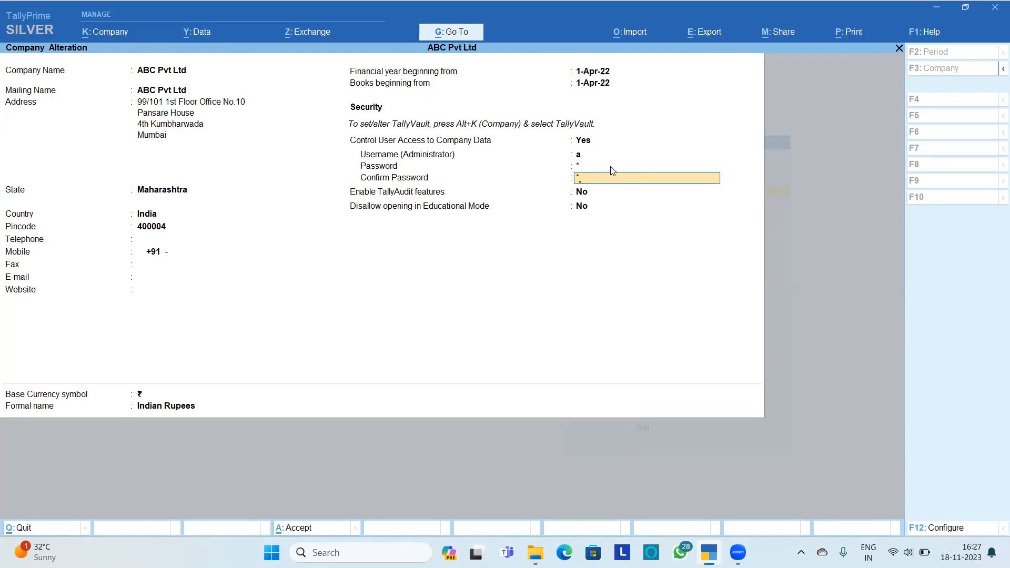
pyautogui.press('Return')
pyautogui.press('Return')
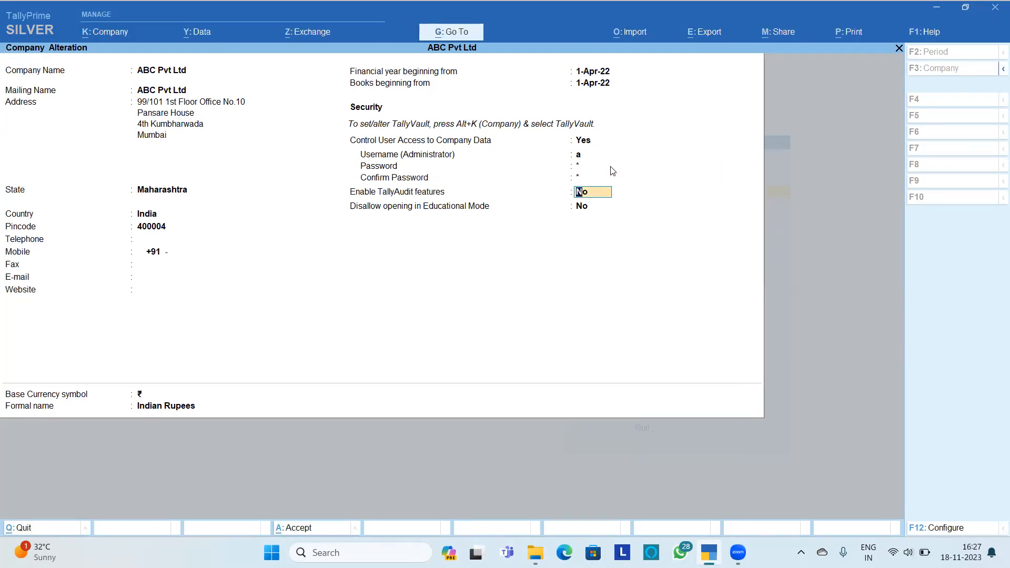
pyautogui.hotkey('ctrl', 'a')
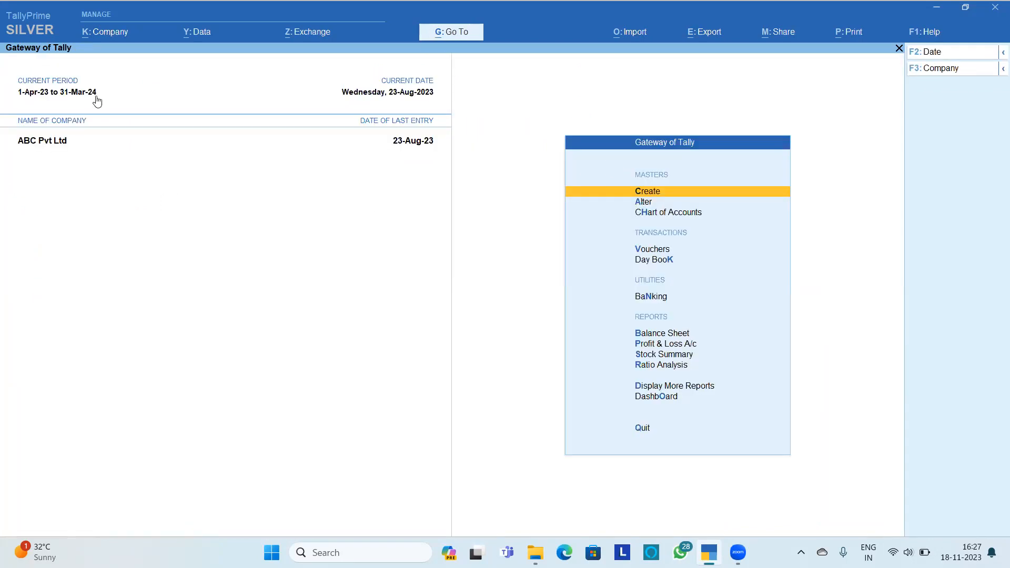
# Step: Add user1 with the Data Entry role and a password to the company's list of users
pyautogui.click(112, 33)
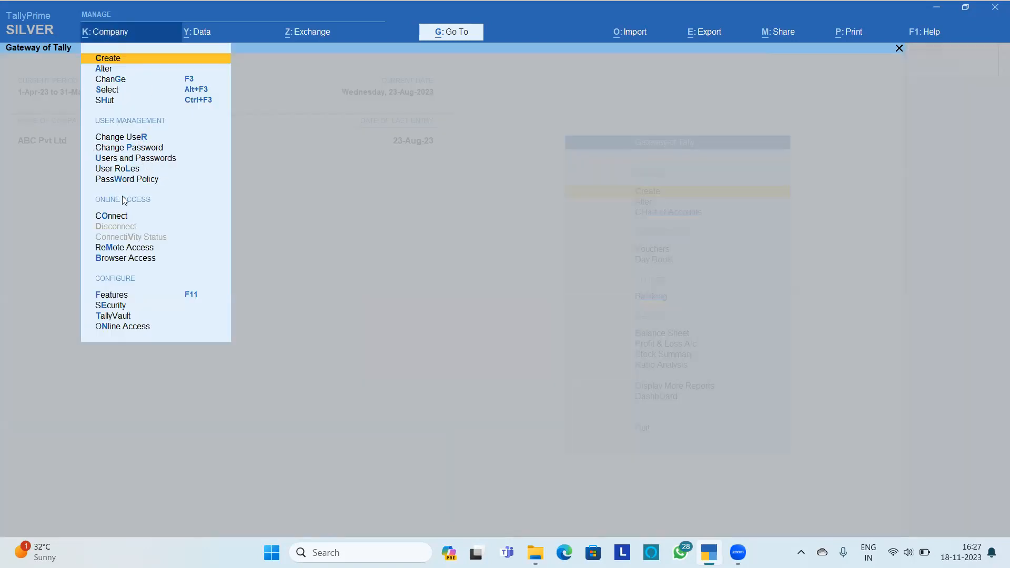
pyautogui.click(144, 160)
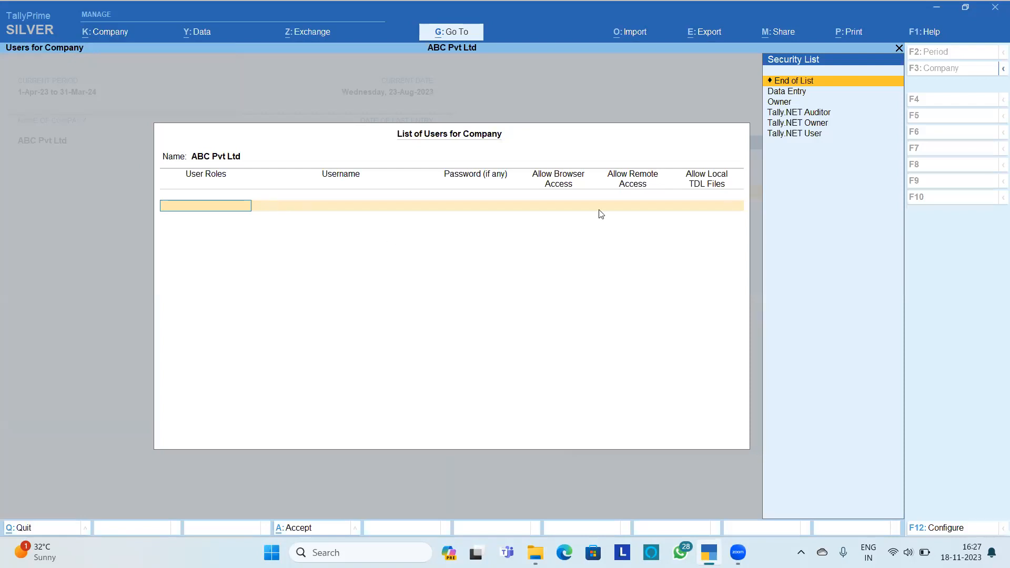
pyautogui.click(785, 93)
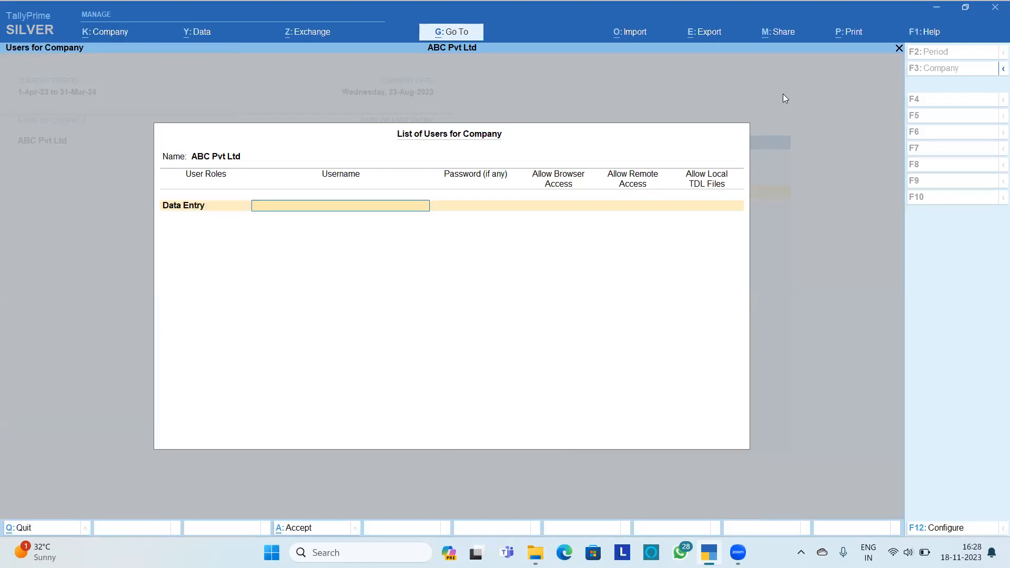
pyautogui.write('us')
pyautogui.press('Return')
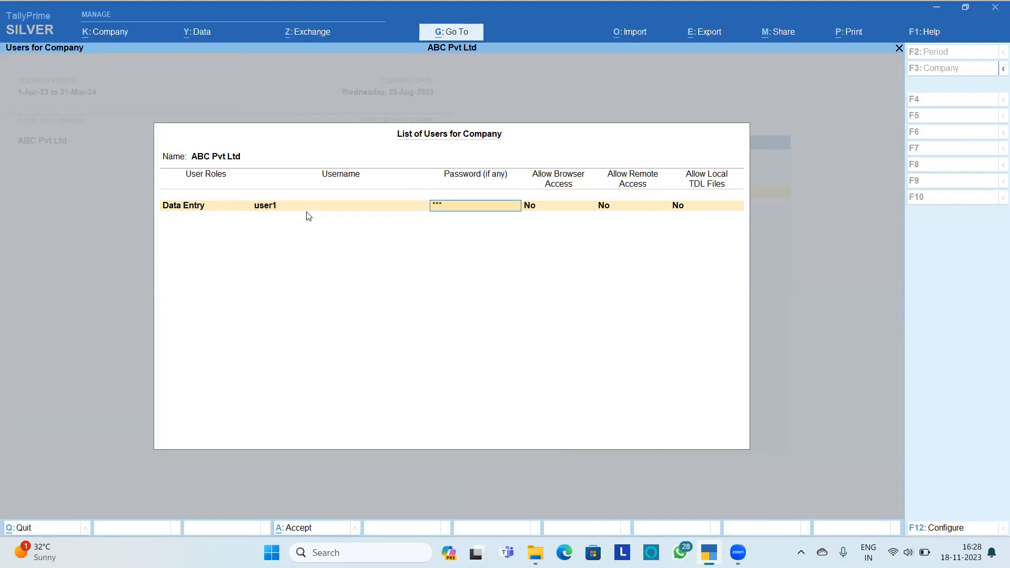
pyautogui.press('Return')
# Step: Add user2 with the Data Entry role and a password, and save the company's list of users
pyautogui.press('Down')
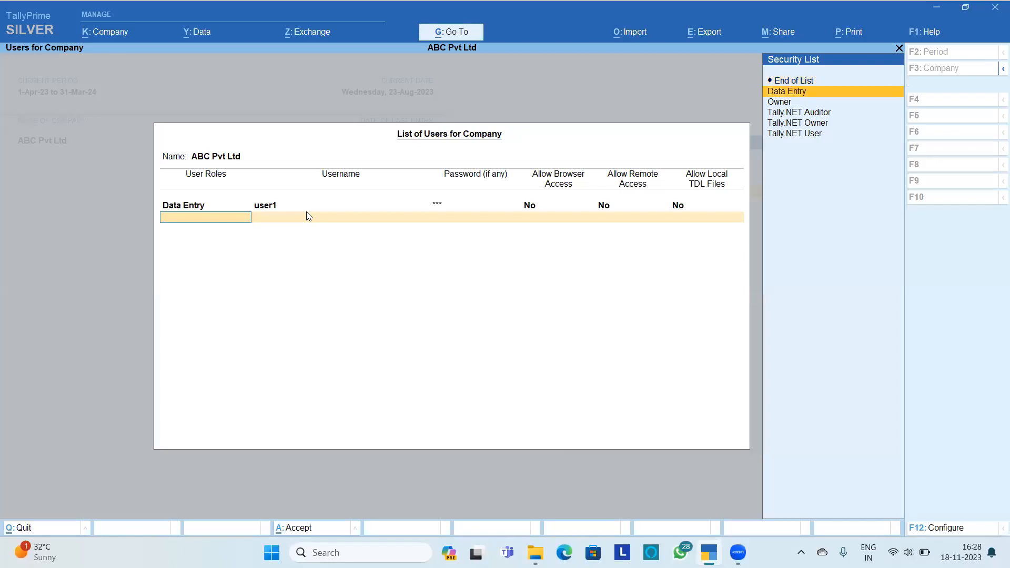
pyautogui.press('Return')
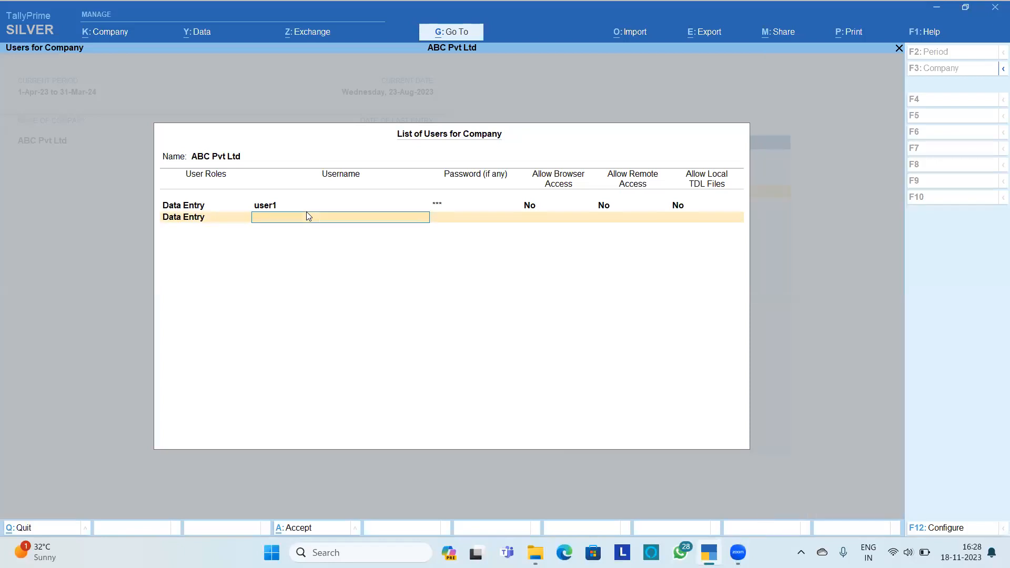
pyautogui.write('user2')
pyautogui.press('Return')
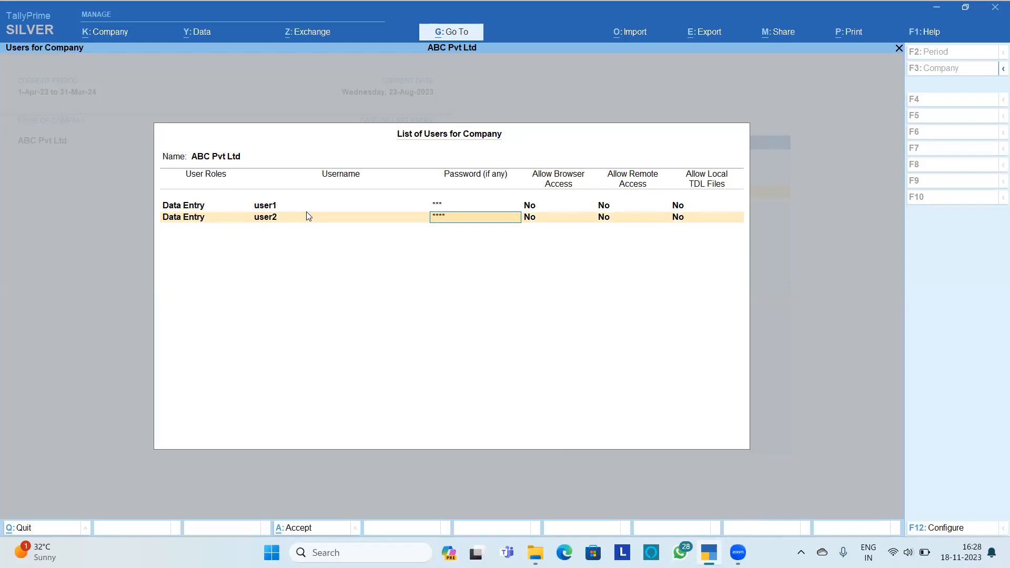
pyautogui.press('Return')
pyautogui.press('Return')
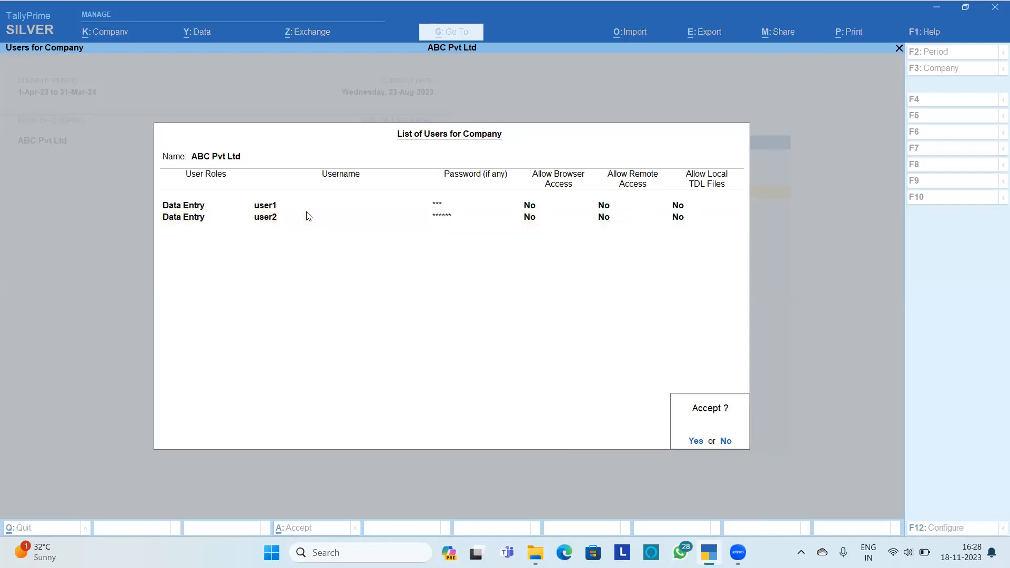
pyautogui.press('Return')
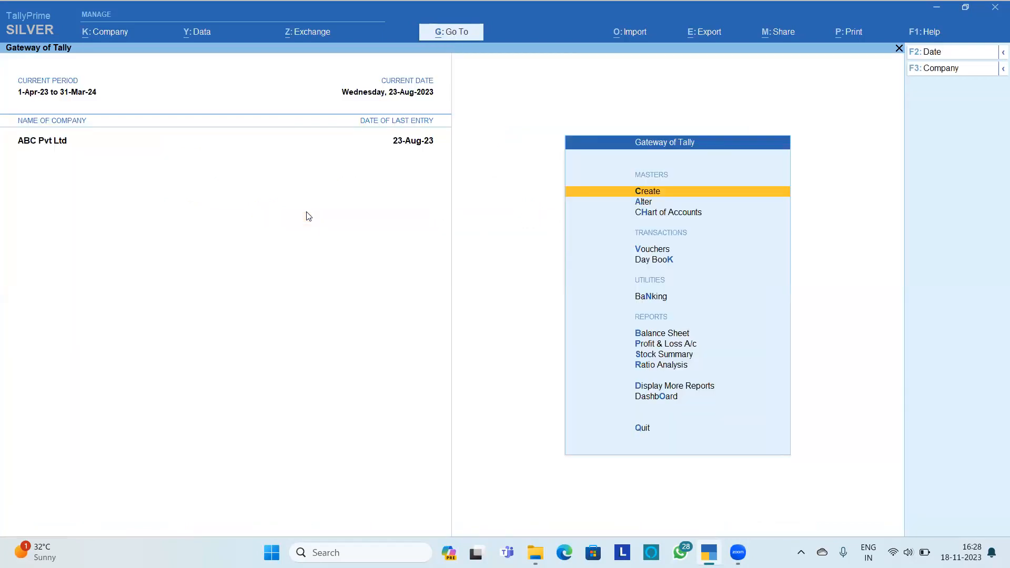
# Step: Open the Data Entry user role, set it to use the basic facilities of Data Entry, and keep the voucher and permission settings as they are
pyautogui.click(101, 35)
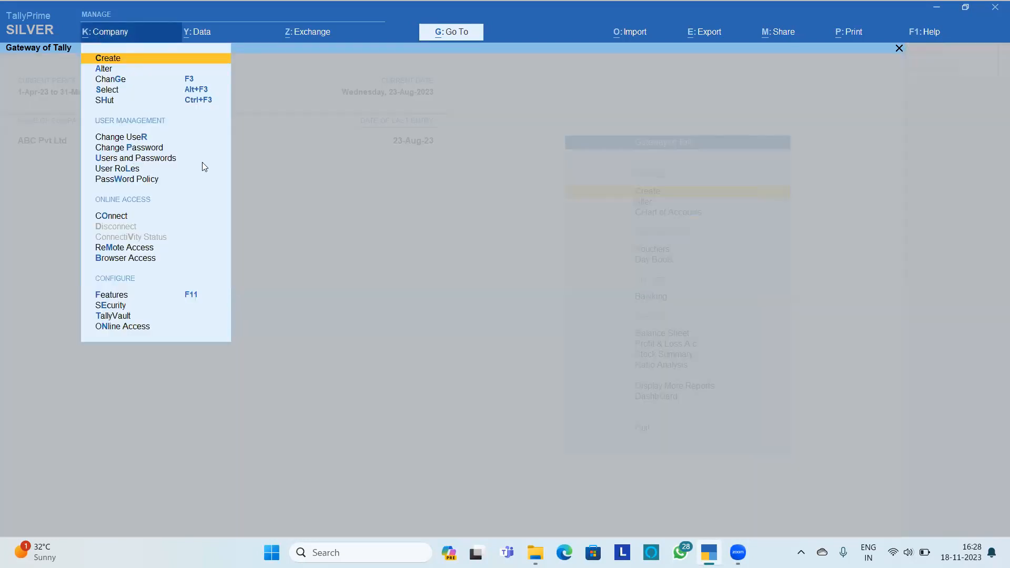
pyautogui.click(302, 173)
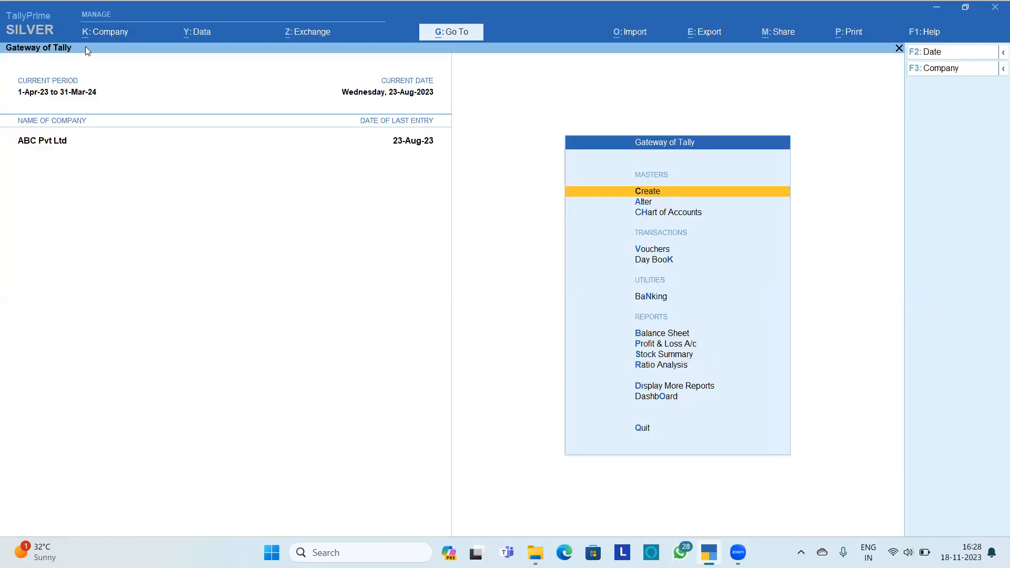
pyautogui.click(116, 40)
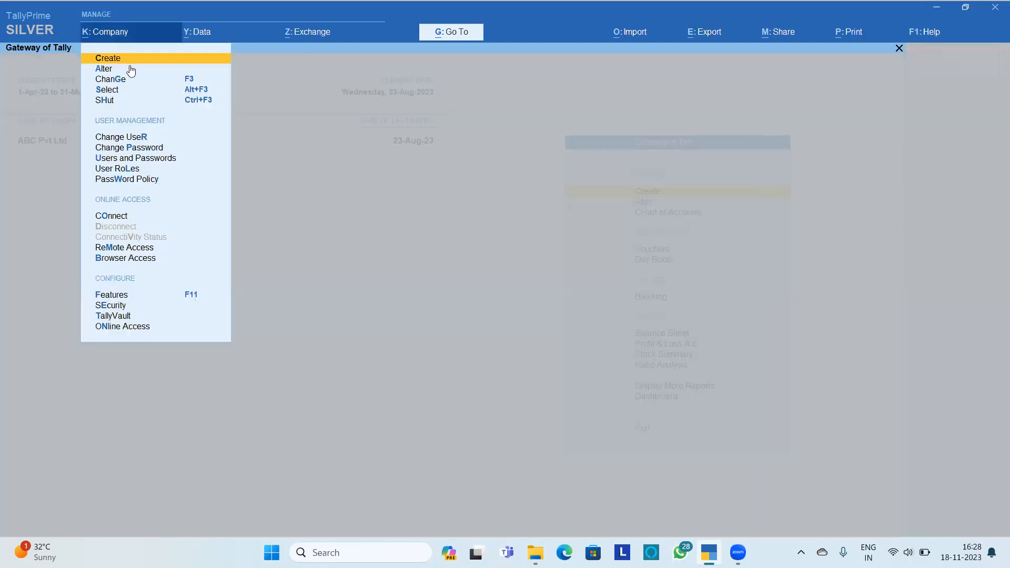
pyautogui.click(127, 173)
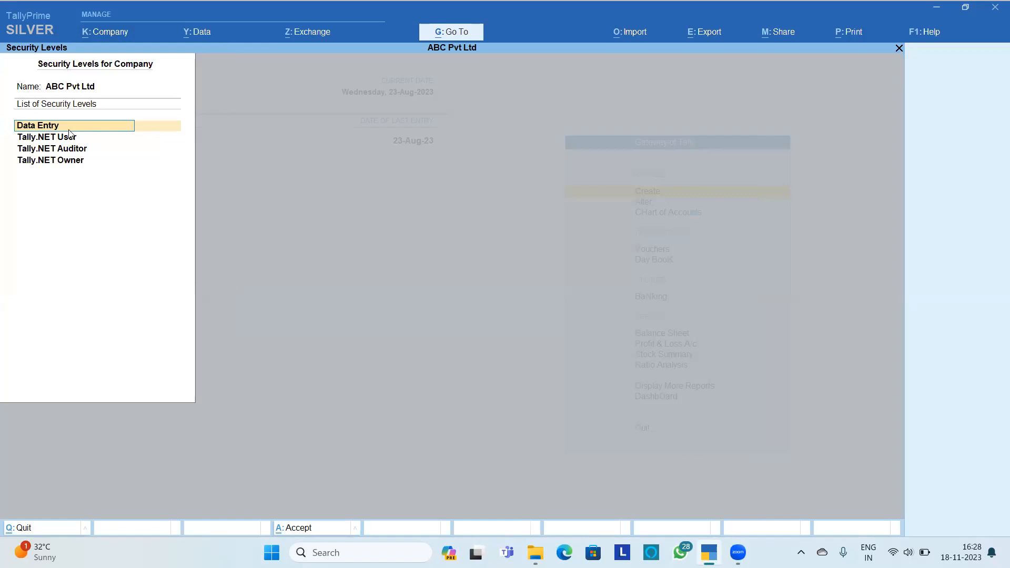
pyautogui.press('Return')
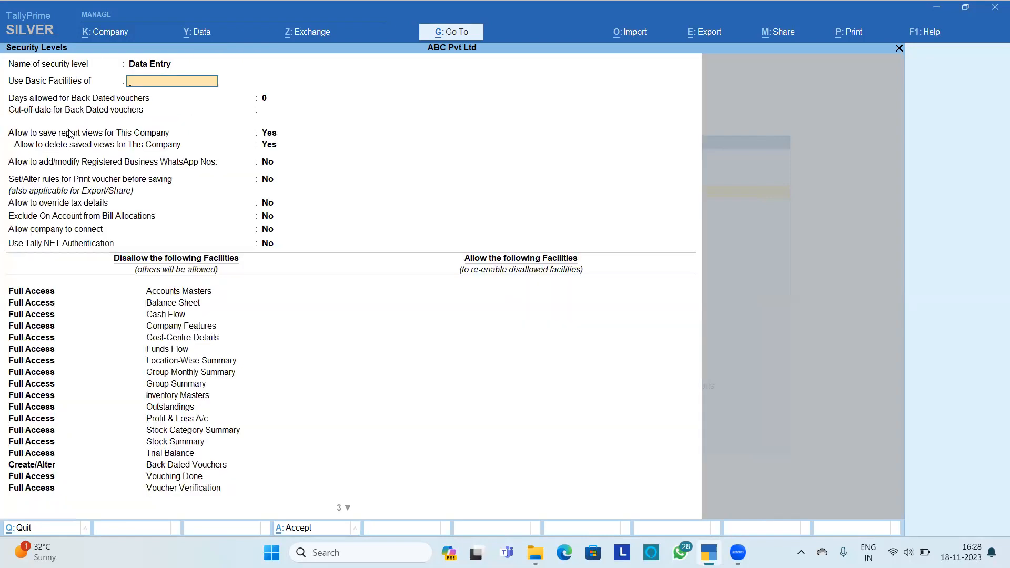
pyautogui.press('Return')
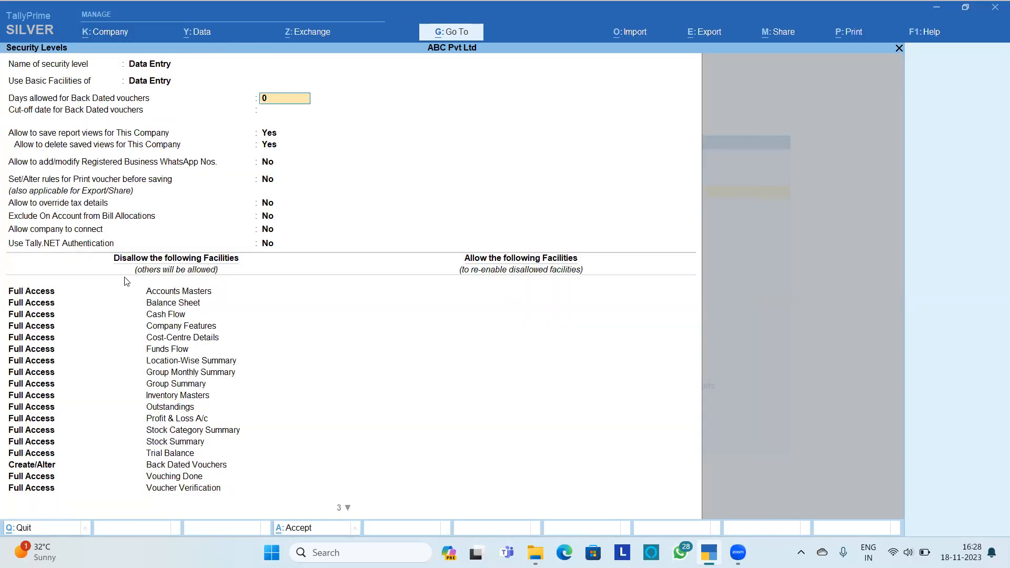
pyautogui.press('Return')
pyautogui.press('Return')
pyautogui.press('Return')
pyautogui.press('Return')
pyautogui.press('Return')
pyautogui.press('Return')
pyautogui.press('Return')
pyautogui.press('Return')
pyautogui.press('Return')
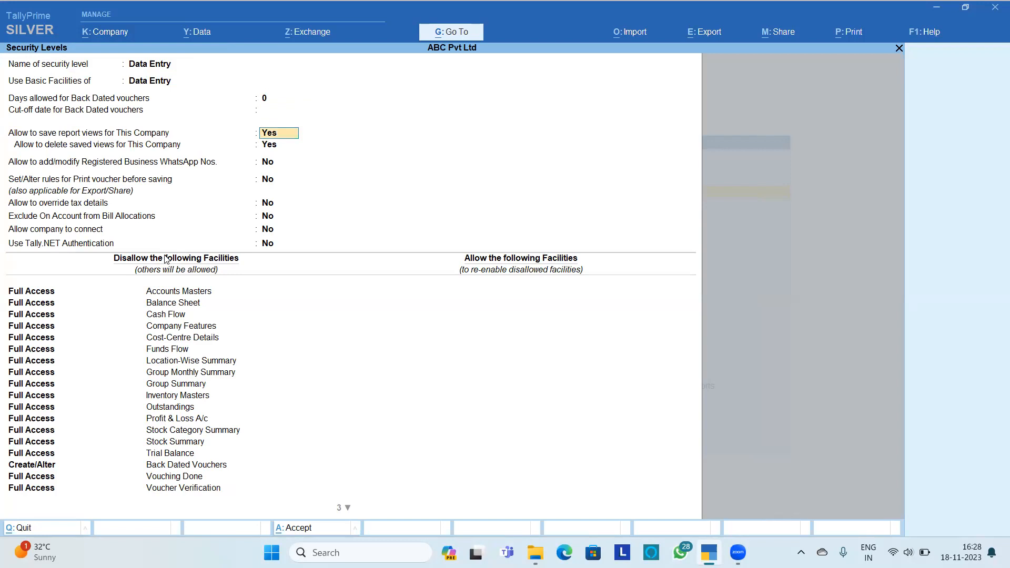
pyautogui.press('Return')
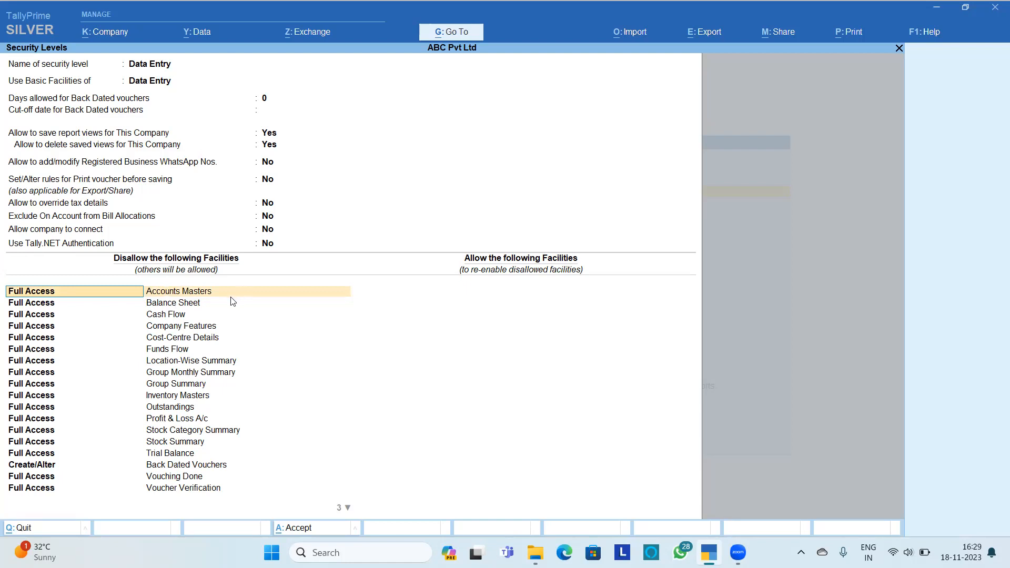
# Step: Set the disallowed access type for Accounts Masters to Alter in the Data Entry role
pyautogui.press('Return')
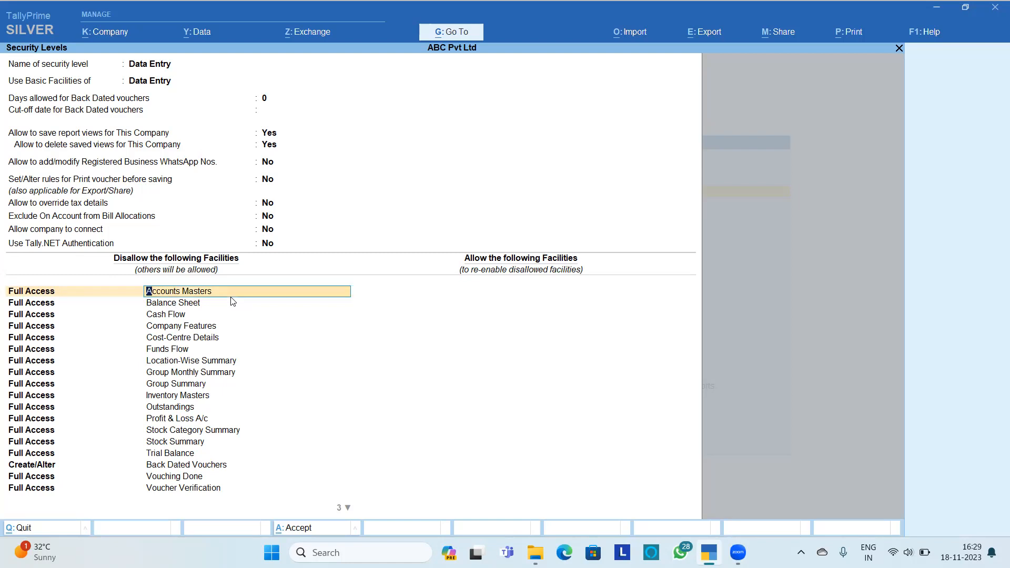
pyautogui.press('BackSpace')
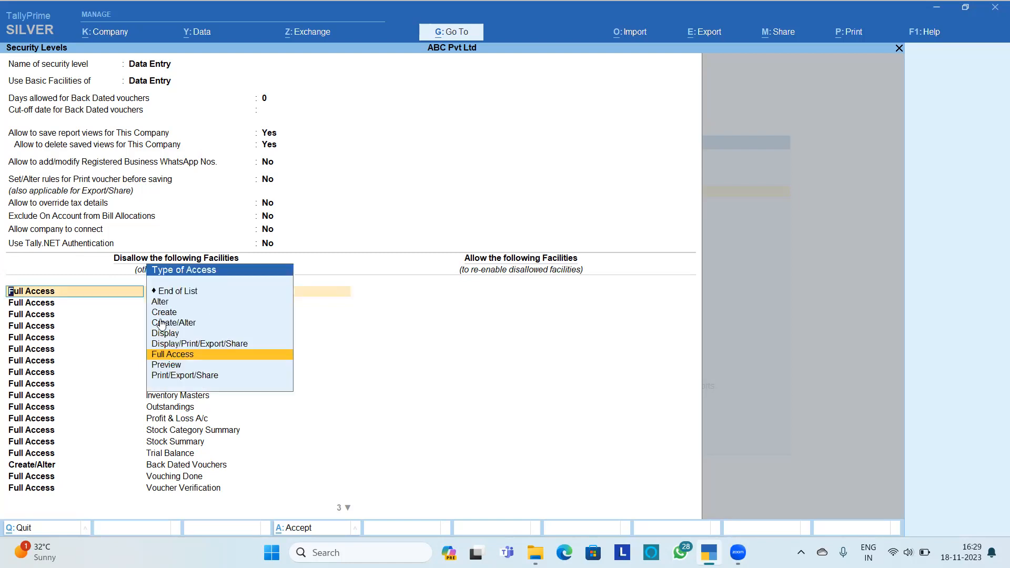
pyautogui.press('Up')
pyautogui.press('Up')
pyautogui.press('Up')
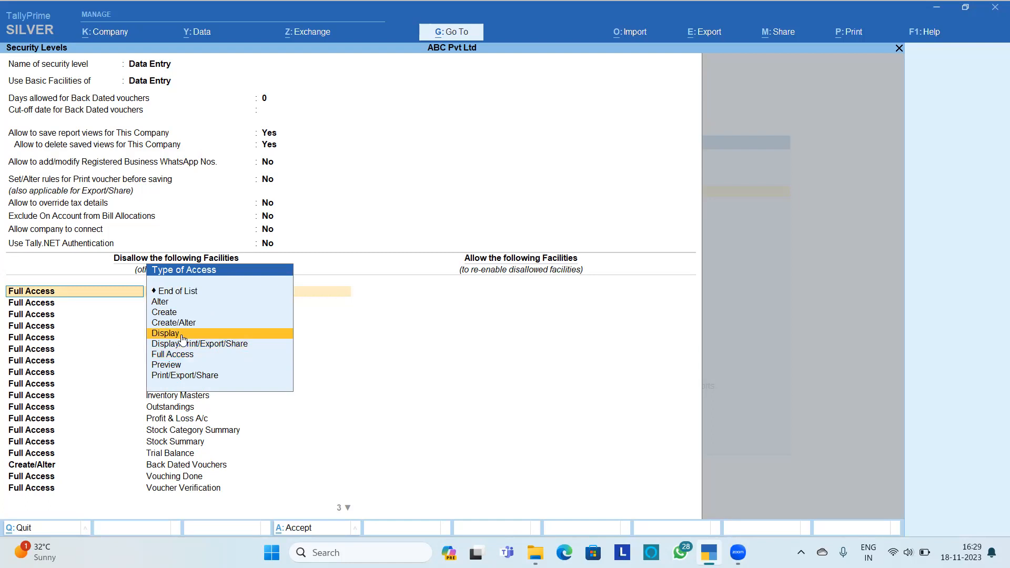
pyautogui.press('Up')
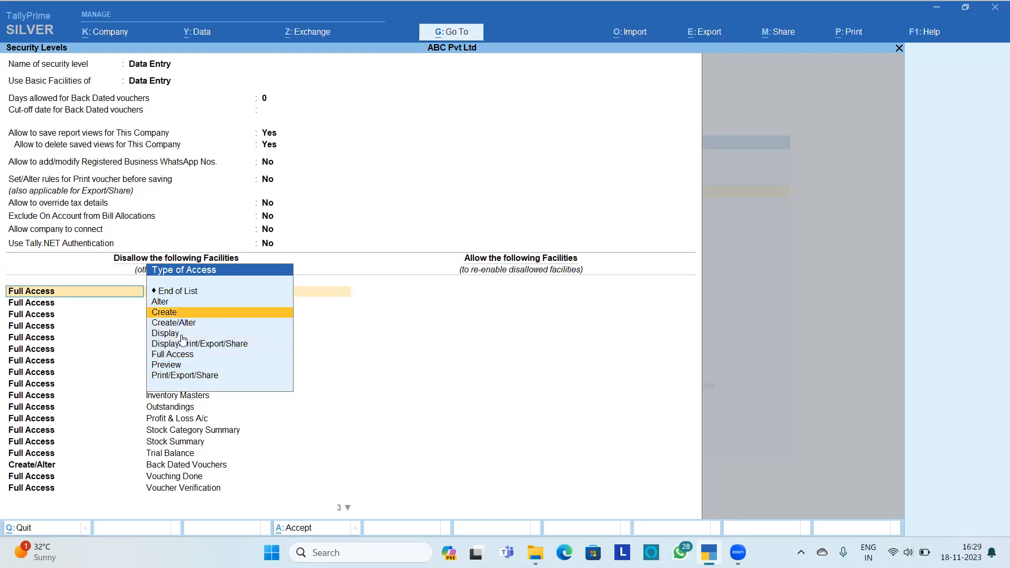
pyautogui.press('Down')
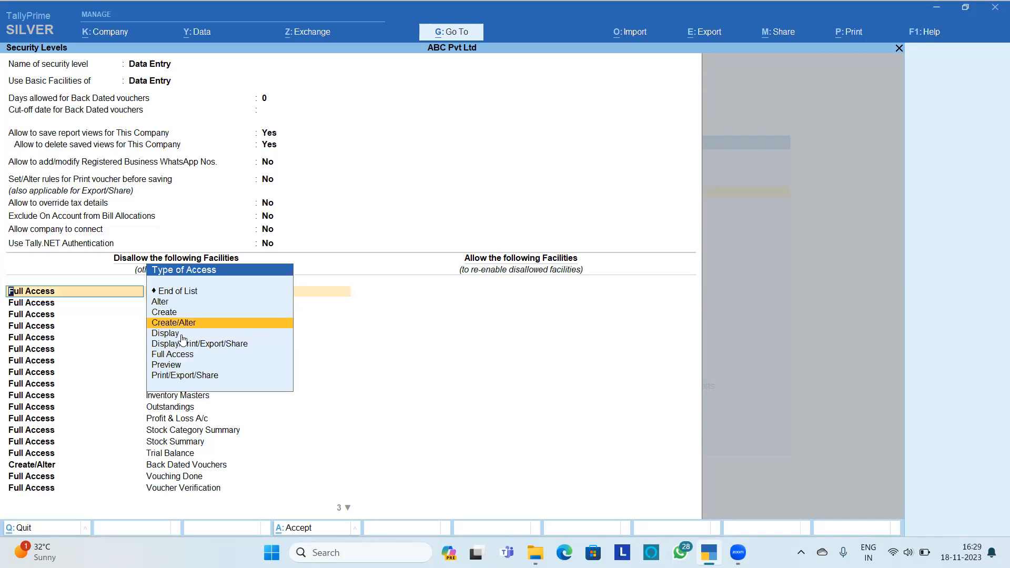
pyautogui.press('Up')
pyautogui.press('Up')
pyautogui.press('Return')
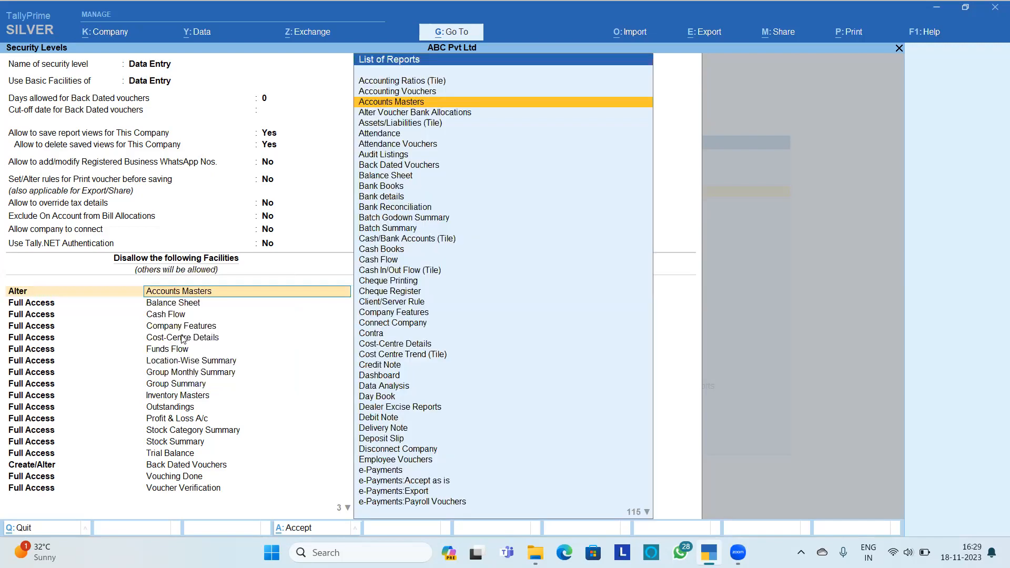
pyautogui.press('Return')
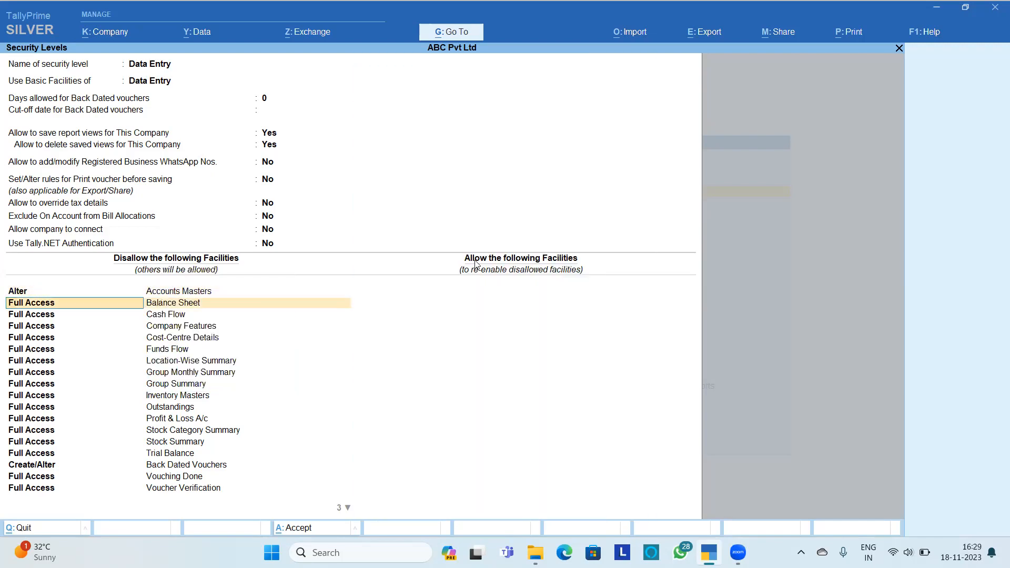
# Step: Allow Create access to Inventory Masters for the Data Entry role, and save the role and the list of security levels
pyautogui.click(480, 290)
pyautogui.press('Down')
pyautogui.press('Down')
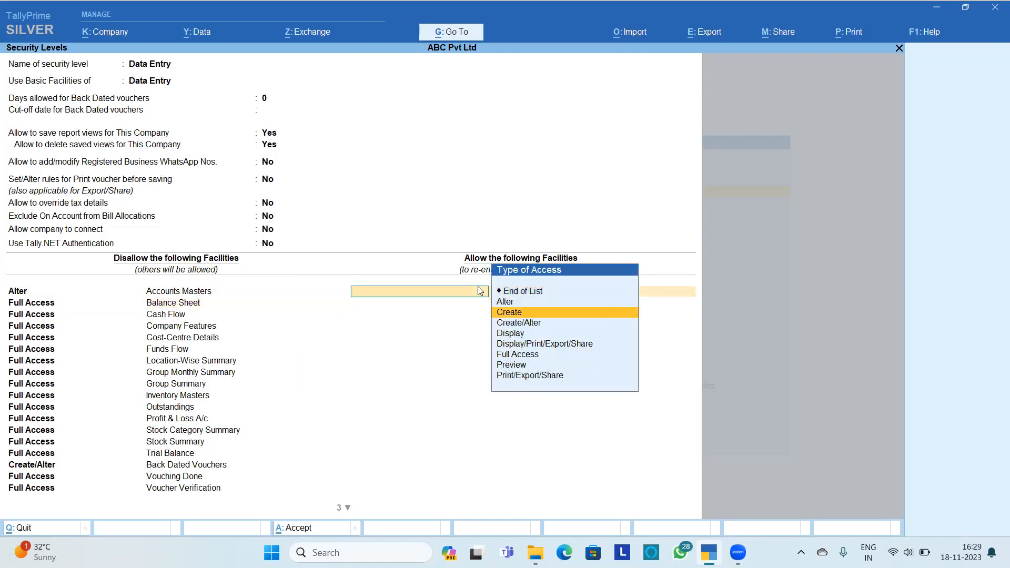
pyautogui.press('Return')
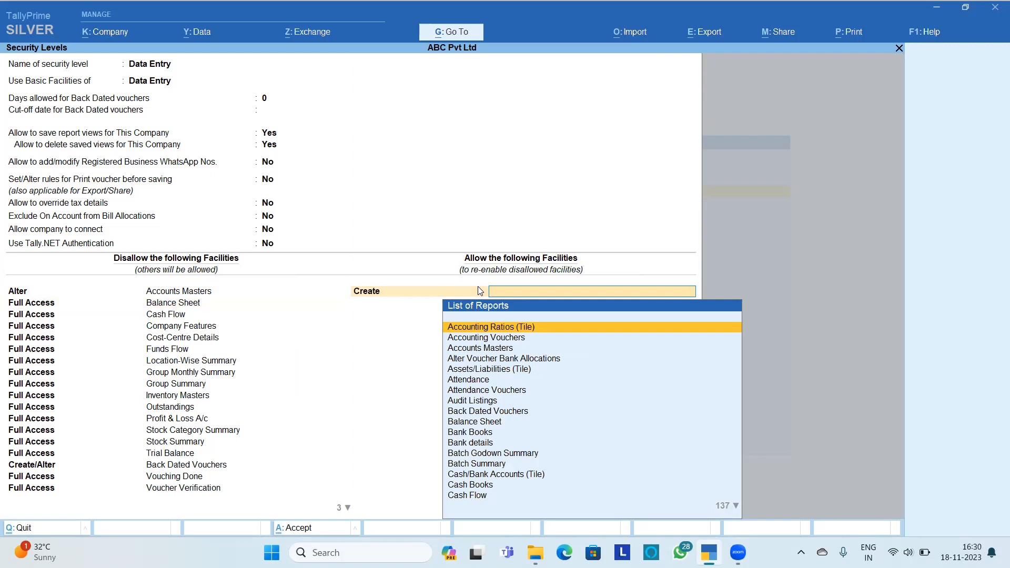
pyautogui.write('na')
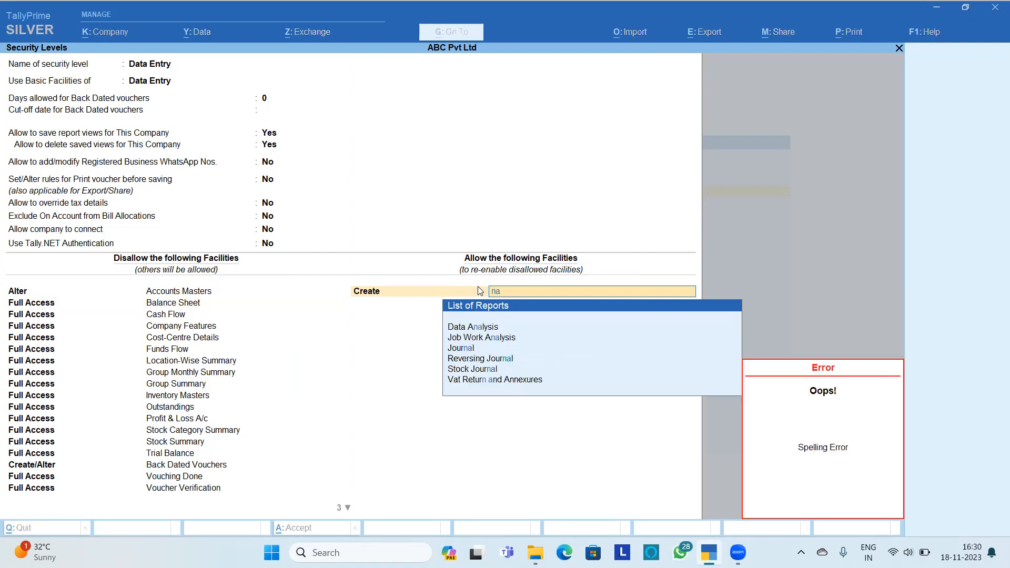
pyautogui.press('BackSpace')
pyautogui.press('BackSpace')
pyautogui.write('mast')
pyautogui.press('Down')
pyautogui.press('Down')
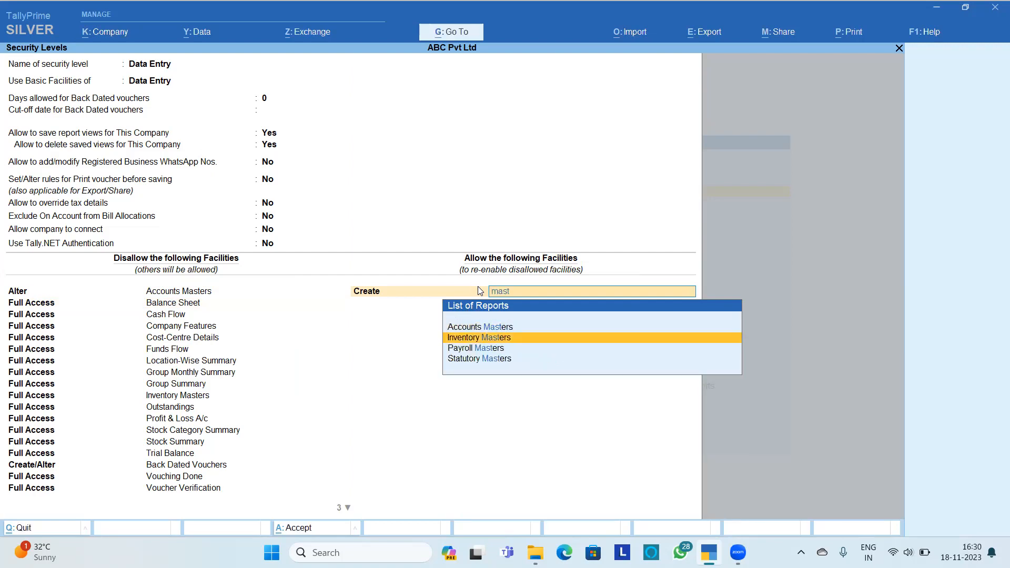
pyautogui.press('Return')
pyautogui.hotkey('ctrl', 'a')
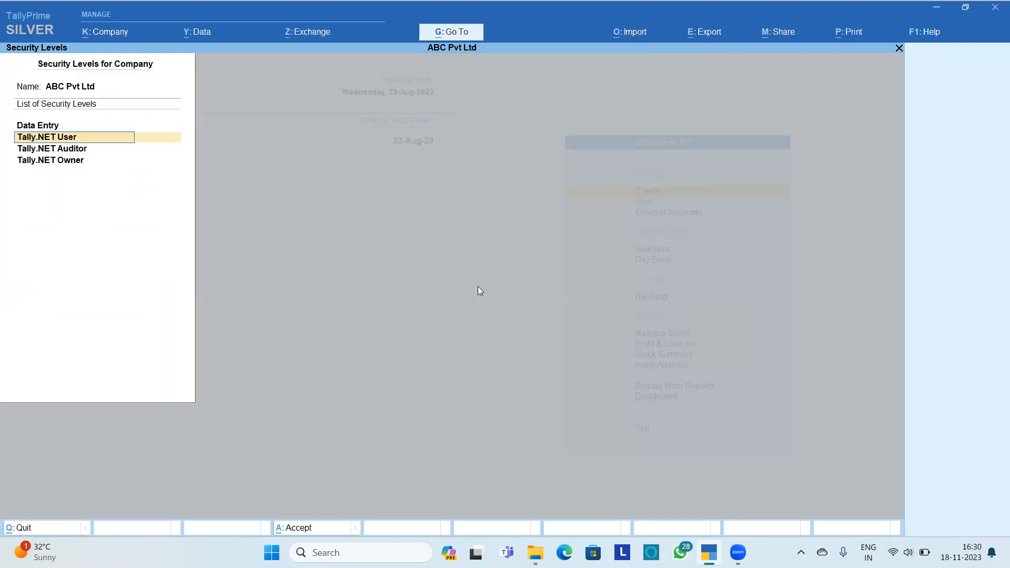
pyautogui.press('ctrl')
pyautogui.hotkey('ctrl', 'a')
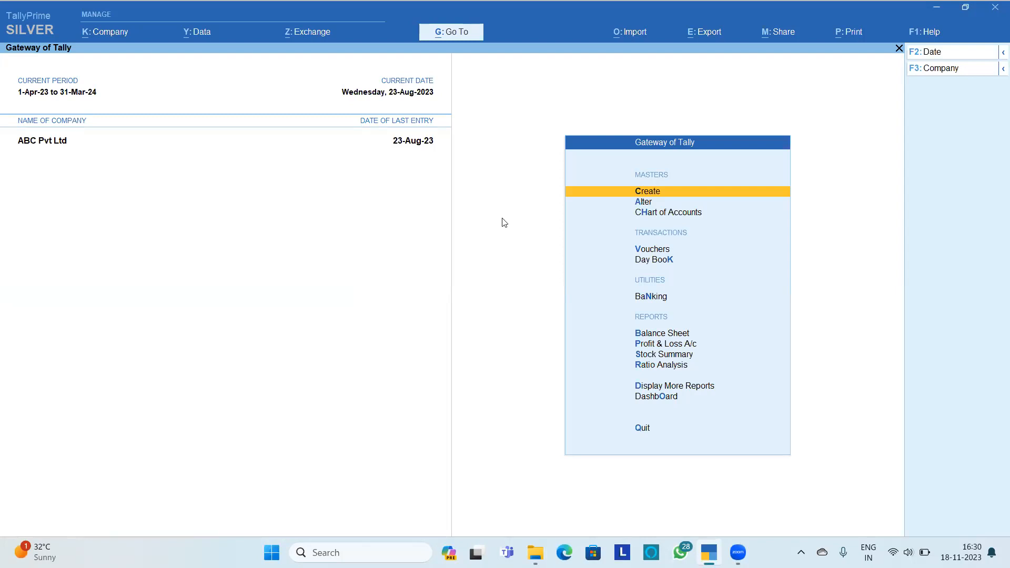
# Step: Alter ABC Pvt Ltd to set Enable TallyAudit features to Yes, and save the company
pyautogui.click(112, 33)
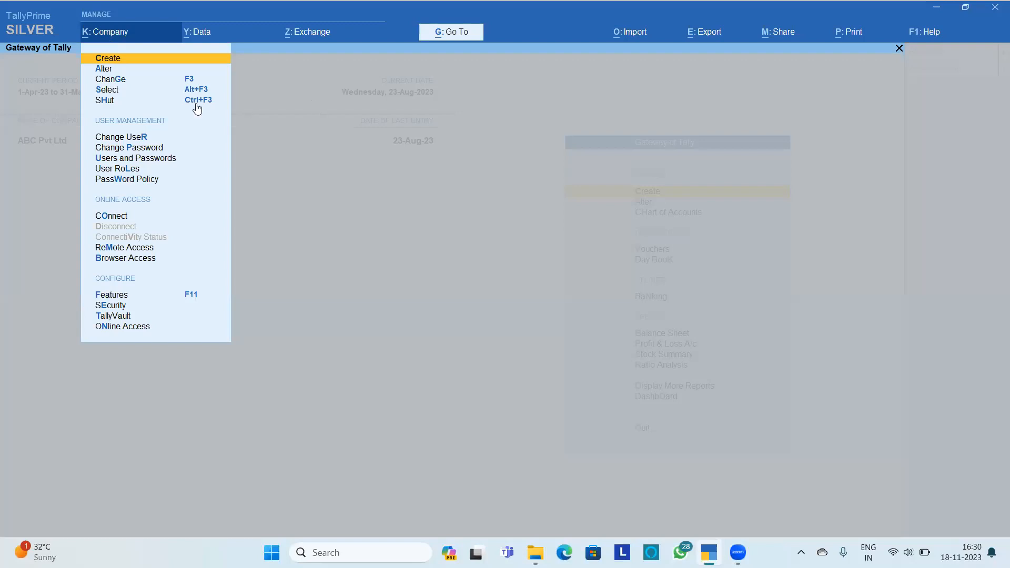
pyautogui.click(119, 70)
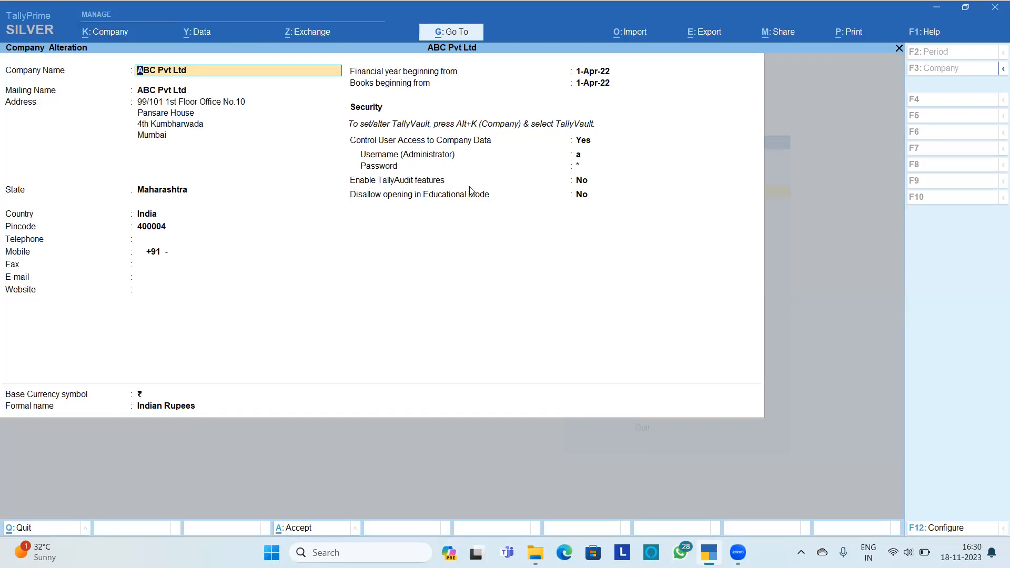
pyautogui.click(586, 183)
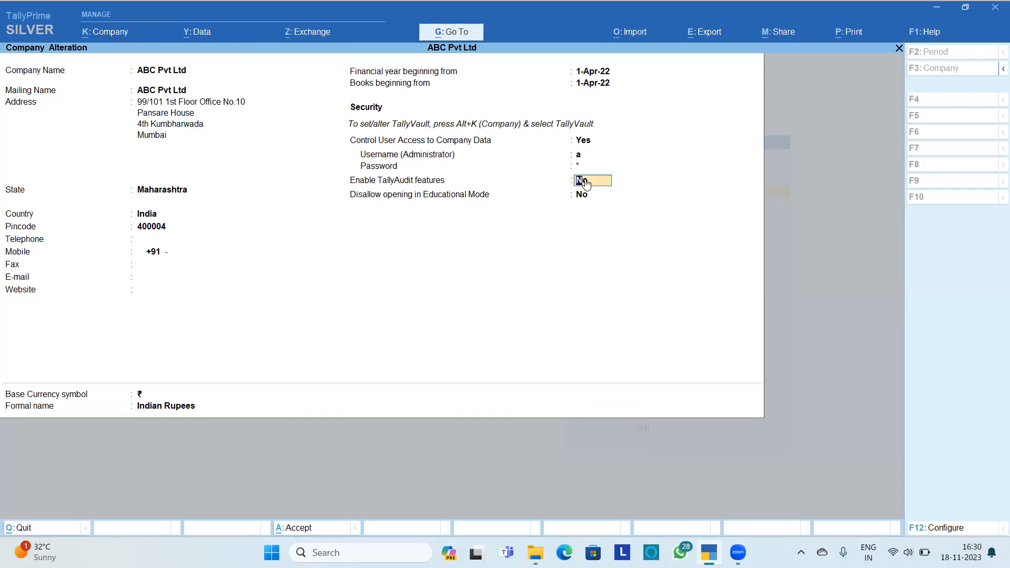
pyautogui.press('y')
pyautogui.press('Return')
pyautogui.press('Return')
pyautogui.press('Return')
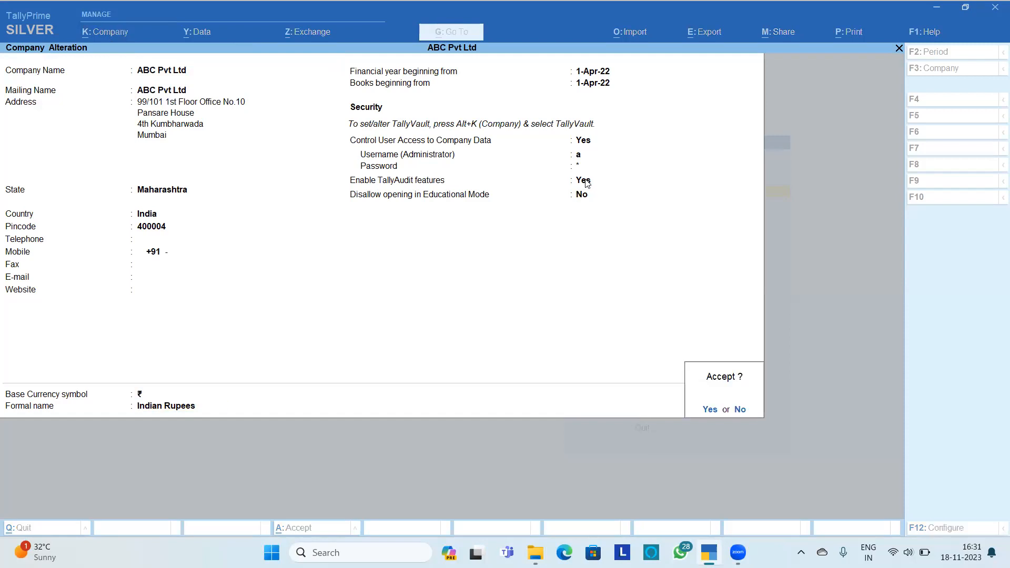
pyautogui.press('Return')
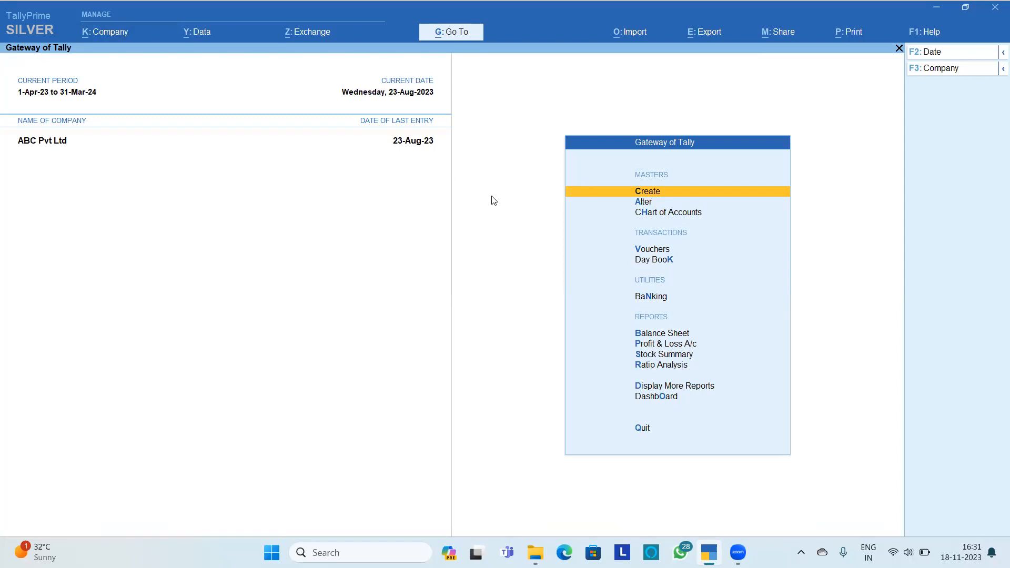
# Step: Shut ABC Pvt Ltd and select it again from the list of companies
pyautogui.press('alt')
pyautogui.hotkey('alt', 'F3')
pyautogui.press('y')
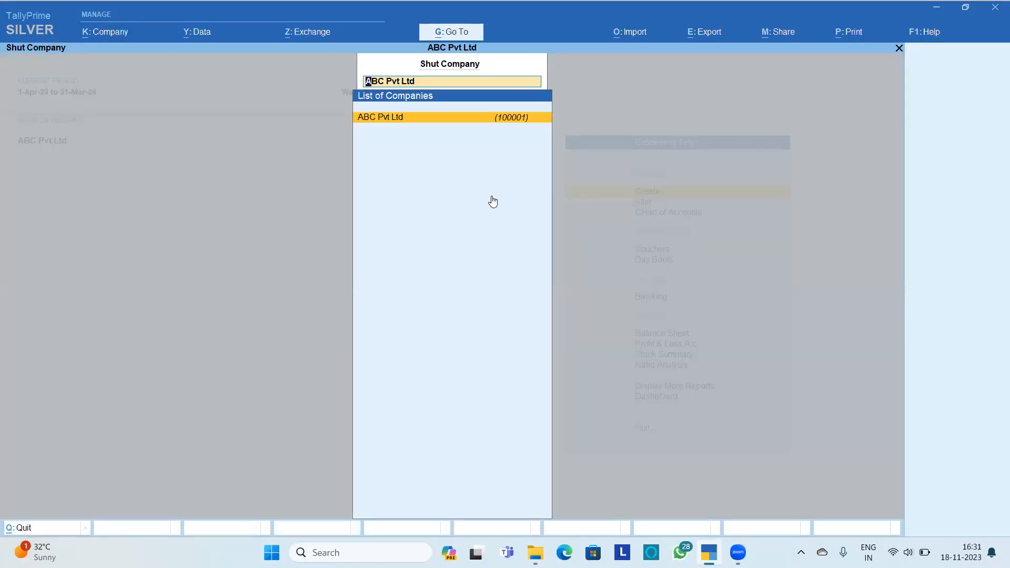
pyautogui.press('Return')
pyautogui.press('Down')
pyautogui.press('Down')
pyautogui.press('Return')
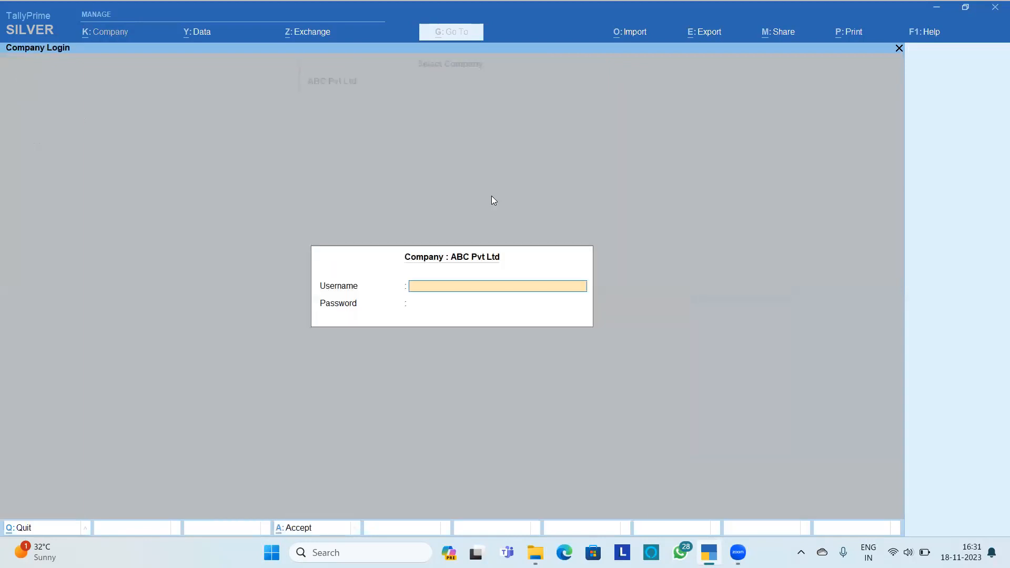
# Step: Log in to ABC Pvt Ltd with the username user1 and the account password
pyautogui.write('user1')
pyautogui.press('Return')
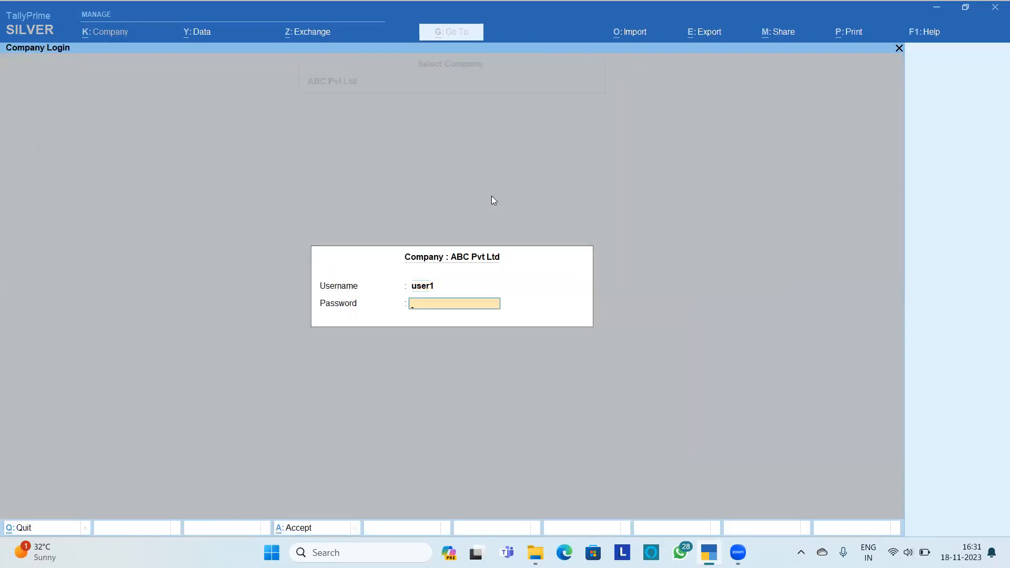
pyautogui.press('Return')
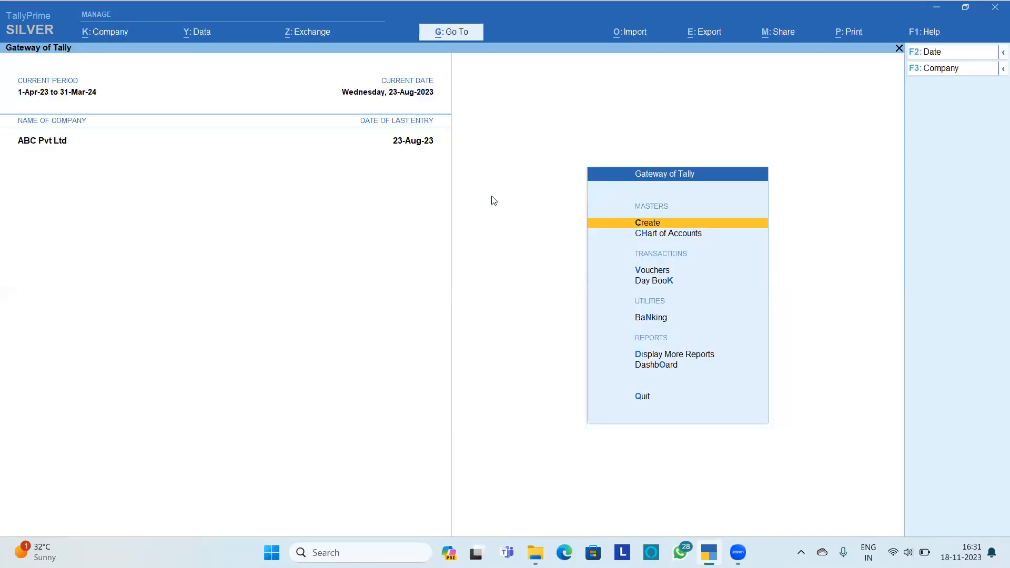
# Step: Record a payment voucher of 100 from Cash to Aadeshwar Trading Co, save it and leave voucher creation
pyautogui.press('Down')
pyautogui.press('Down')
pyautogui.press('Return')
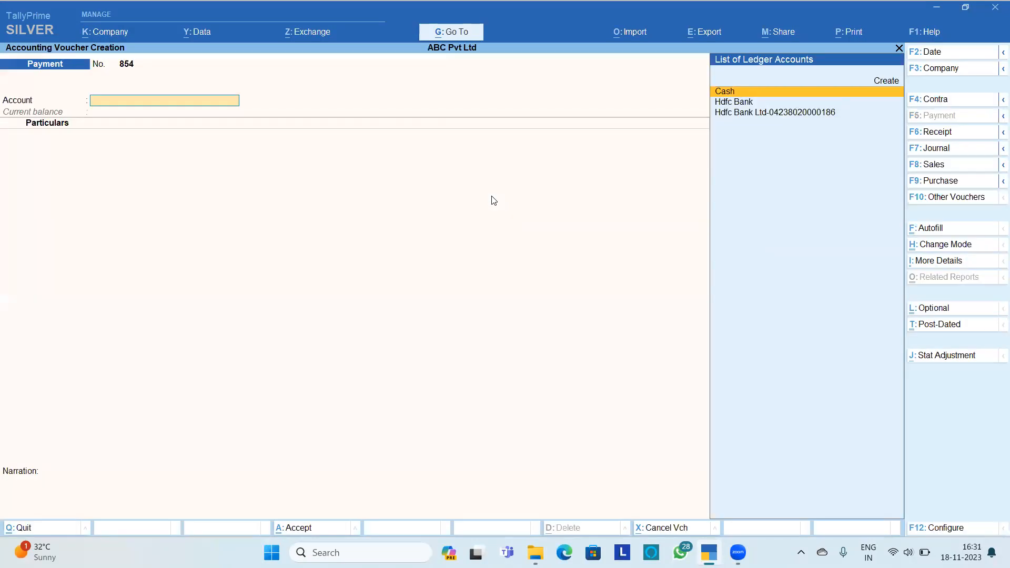
pyautogui.press('Return')
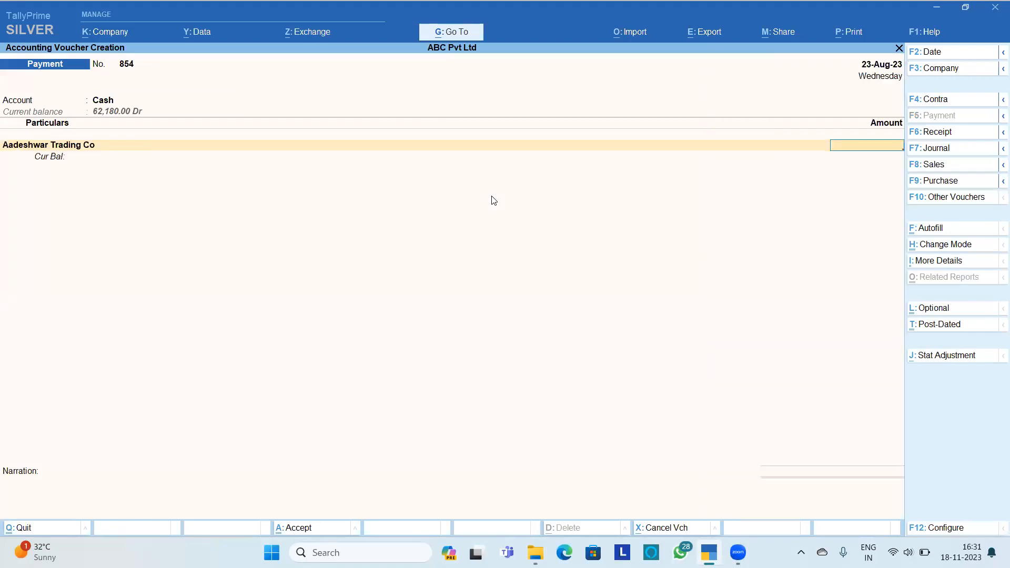
pyautogui.write('100')
pyautogui.press('Return')
pyautogui.press('Return')
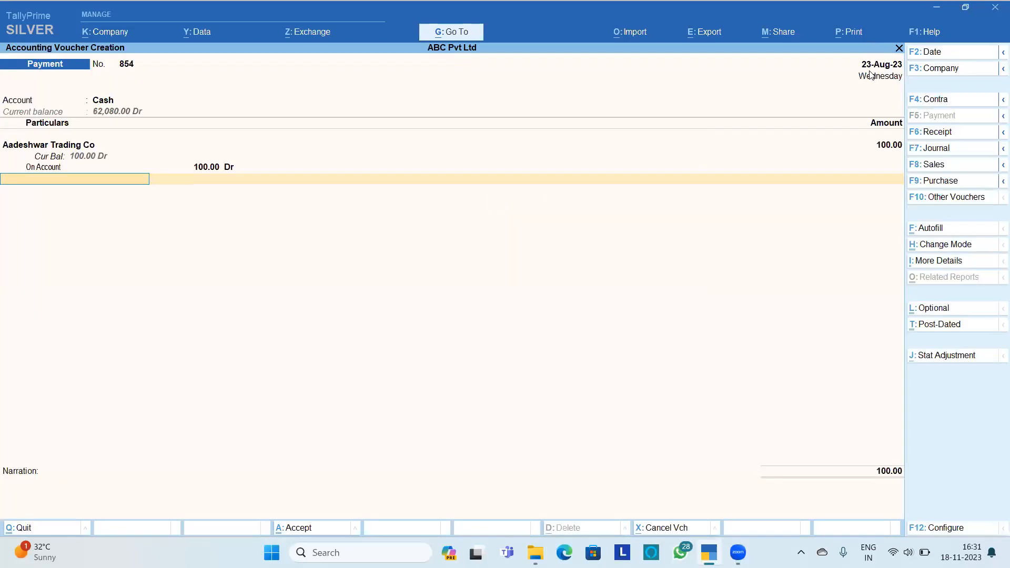
pyautogui.press('Return')
pyautogui.press('Return')
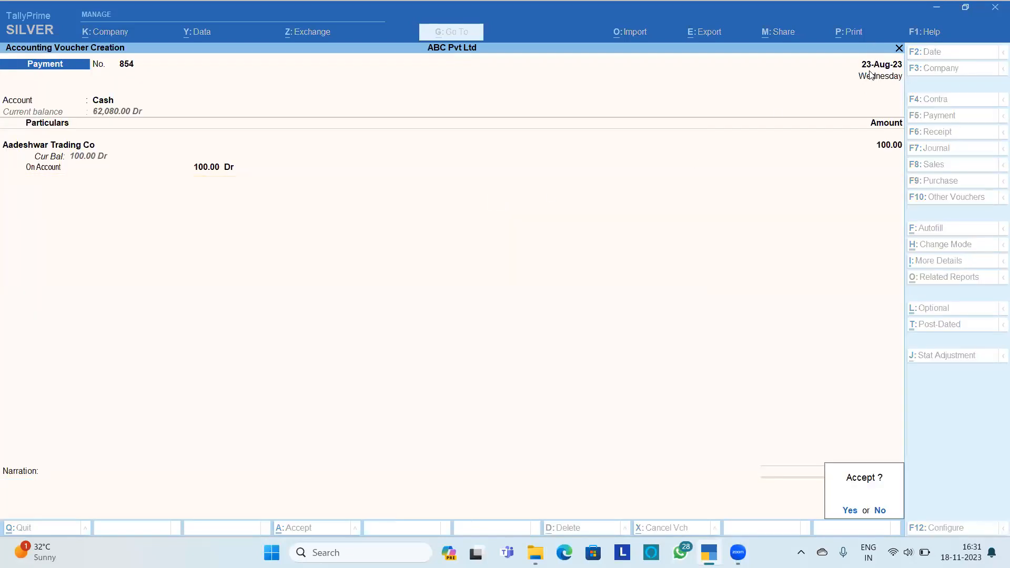
pyautogui.press('Return')
pyautogui.press('Escape')
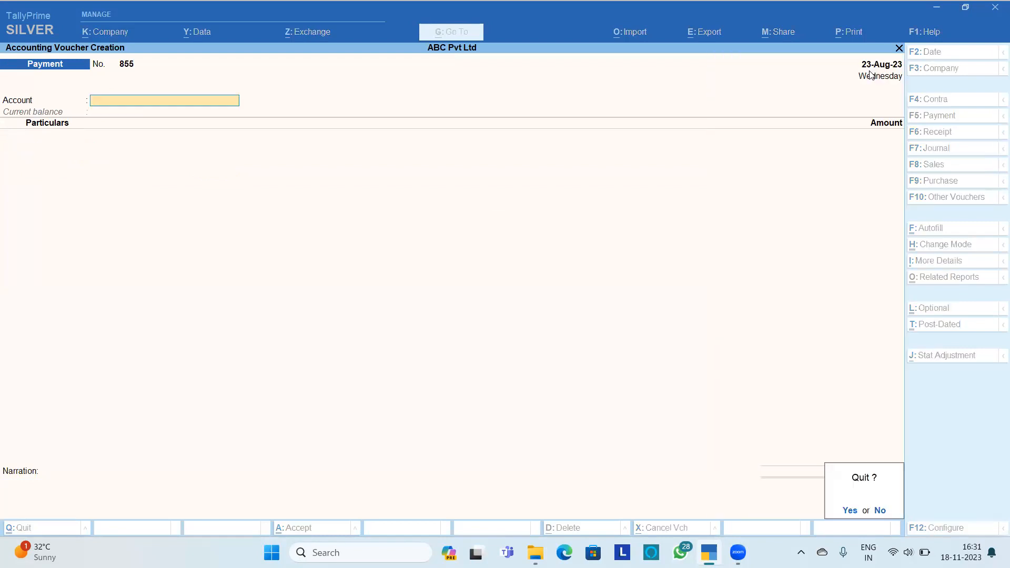
pyautogui.press('Return')
# Step: Shut ABC Pvt Ltd and select ABC Pvt Ltd (100001) again from the list of companies
pyautogui.press('Escape')
pyautogui.press('Escape')
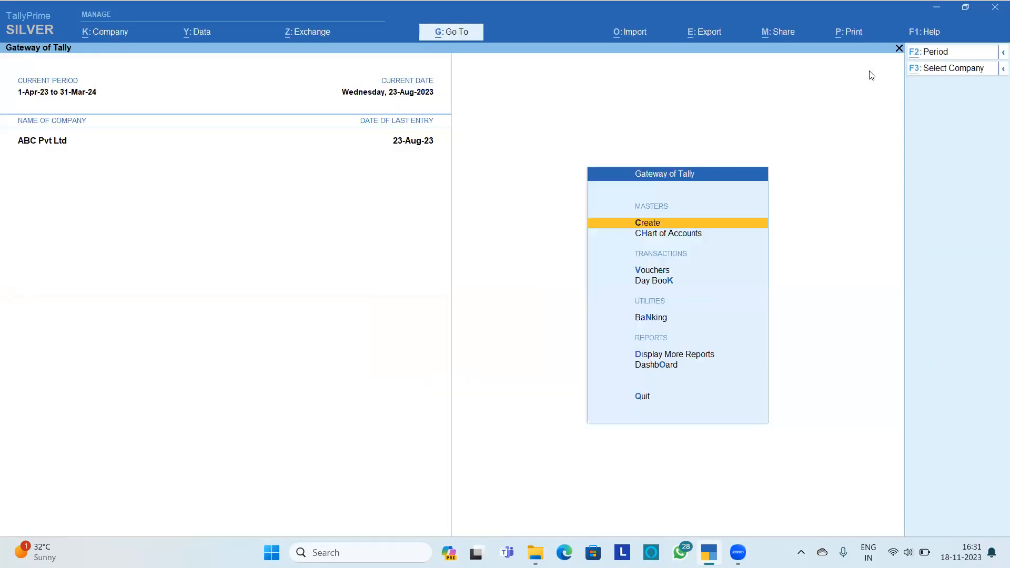
pyautogui.hotkey('alt', 'F1')
pyautogui.press('Return')
pyautogui.press('Return')
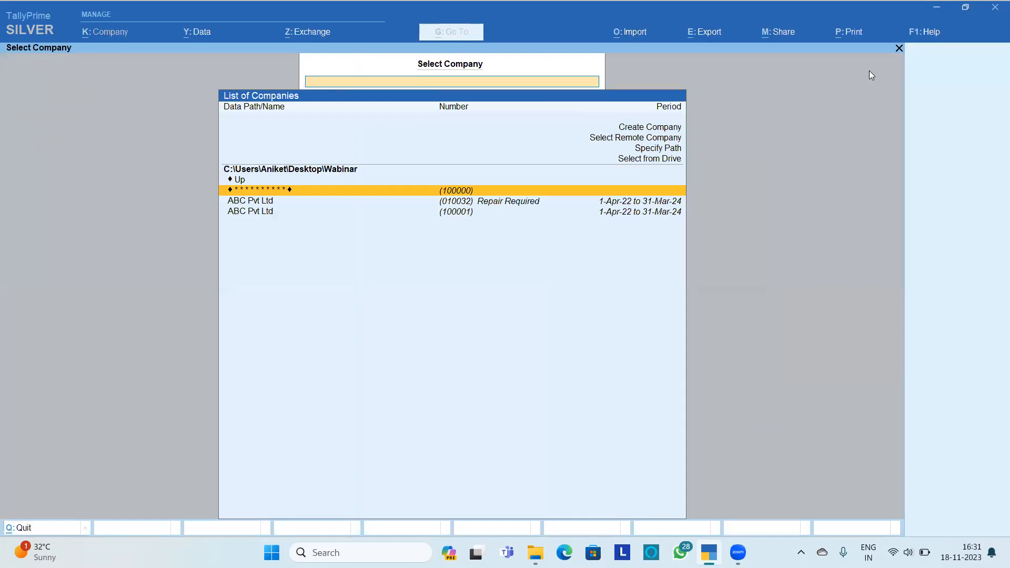
pyautogui.press('Down')
pyautogui.press('Down')
pyautogui.press('Return')
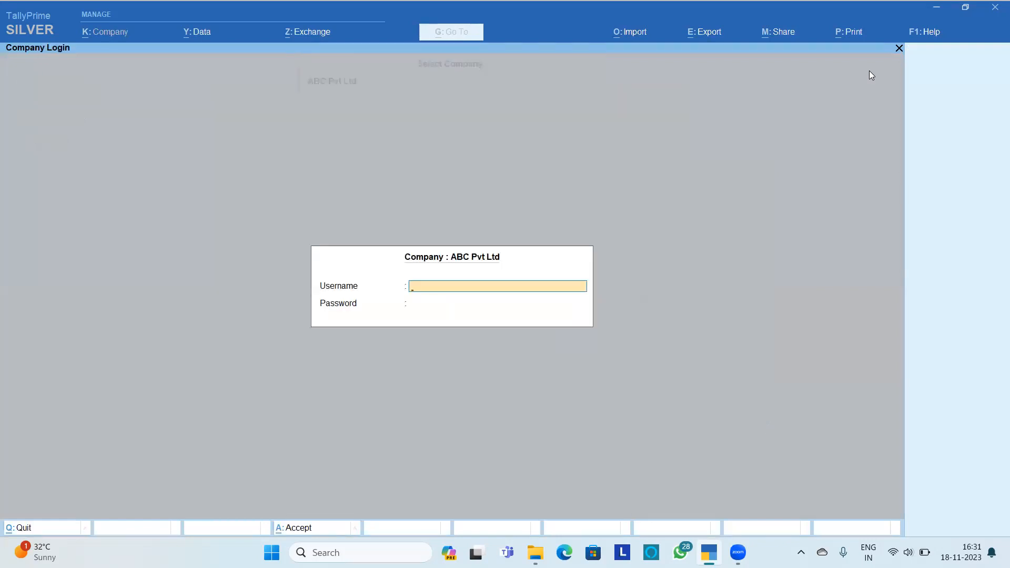
# Step: Log in to ABC Pvt Ltd with the username a and the account password
pyautogui.write('a')
pyautogui.press('Return')
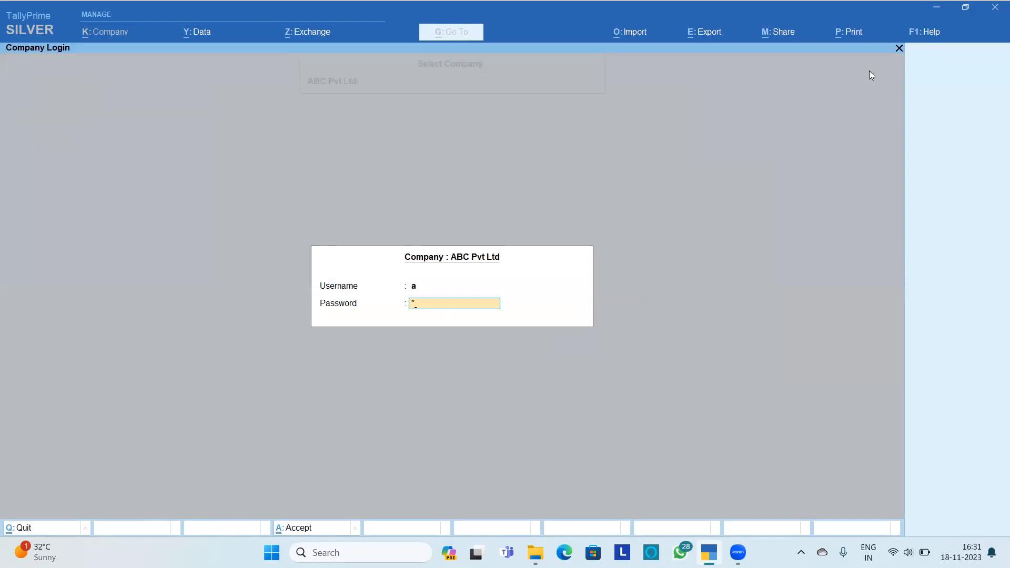
pyautogui.press('Return')
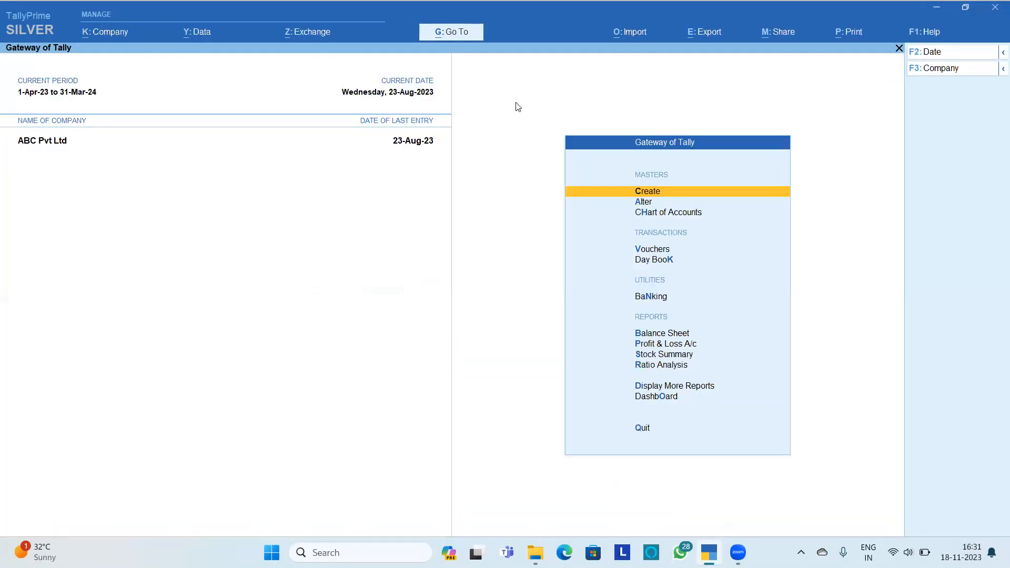
# Step: Open the user-wise Audit Statistics and examine the entries made by user1
pyautogui.press('alt')
pyautogui.hotkey('alt', 'g')
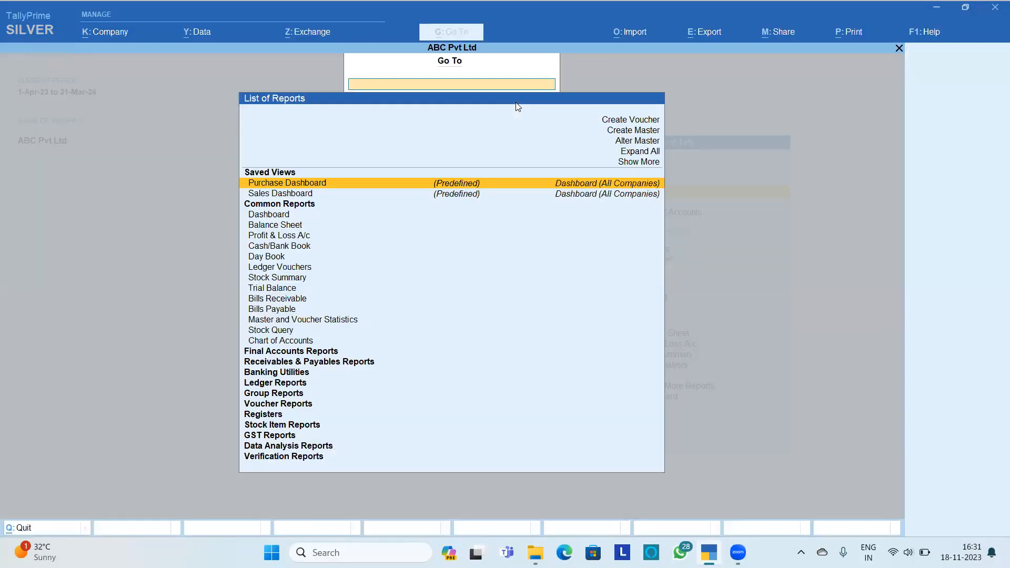
pyautogui.write('Aud')
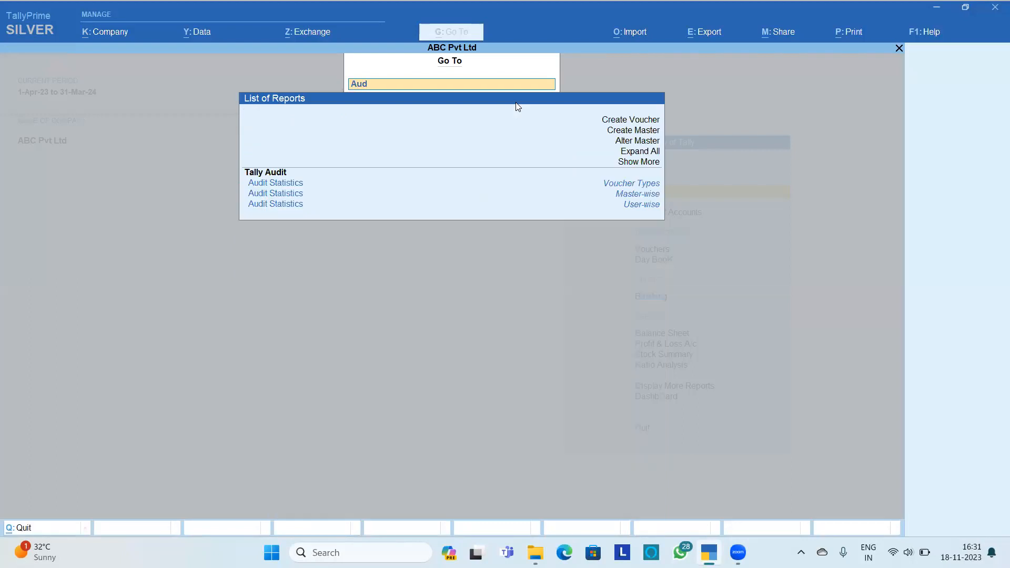
pyautogui.press('Down')
pyautogui.press('Up')
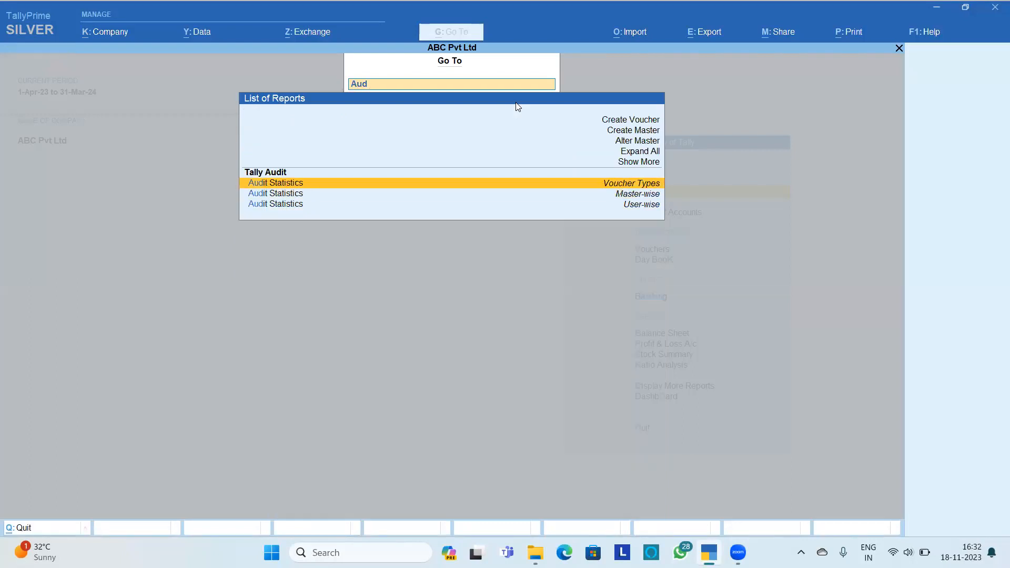
pyautogui.press('Down')
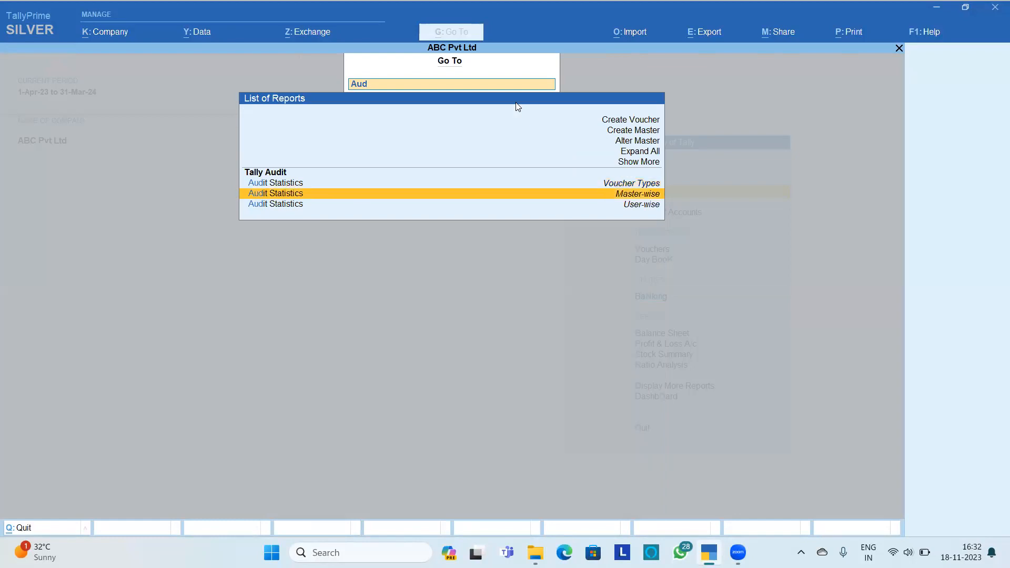
pyautogui.press('Down')
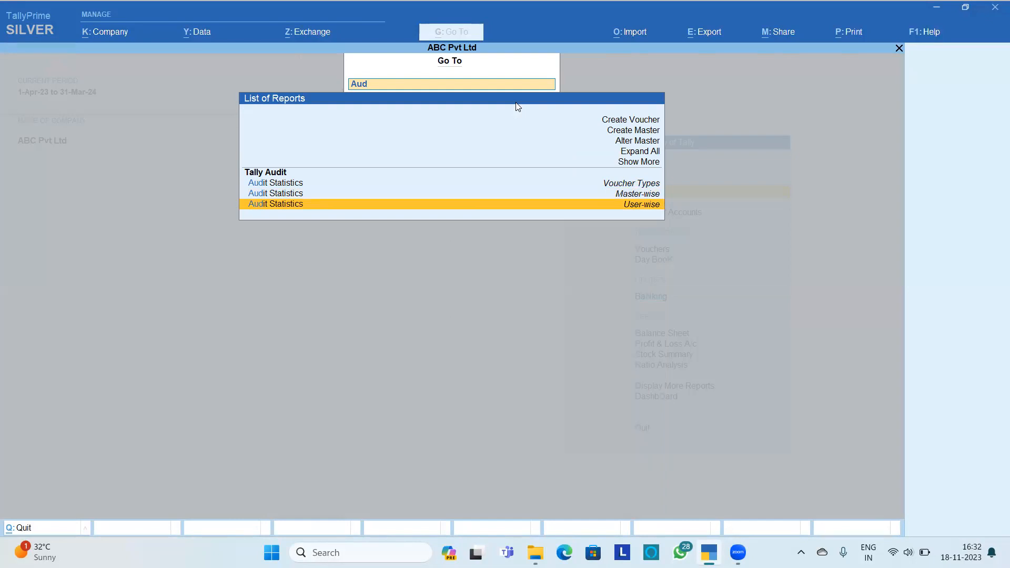
pyautogui.press('Return')
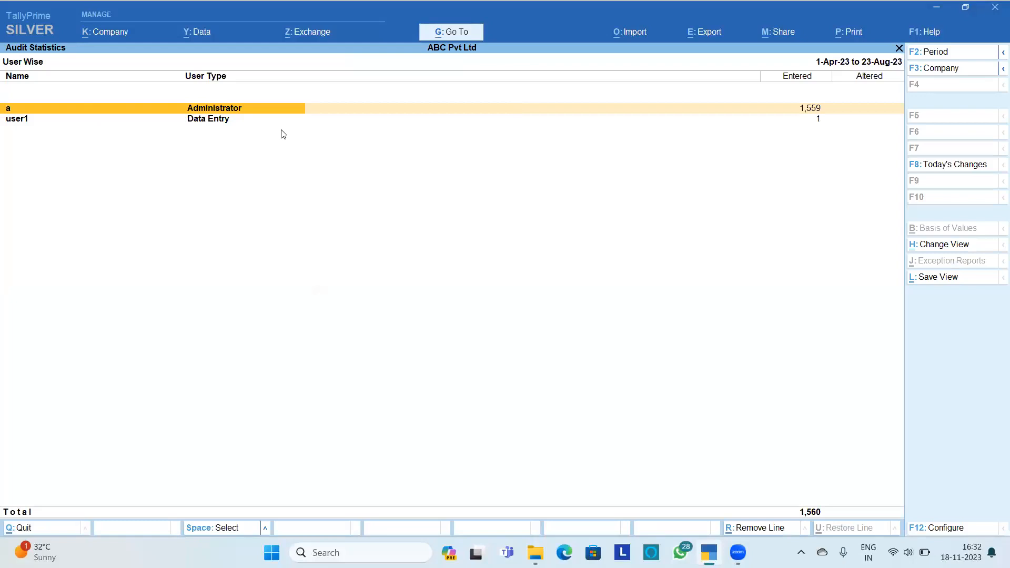
pyautogui.click(817, 123)
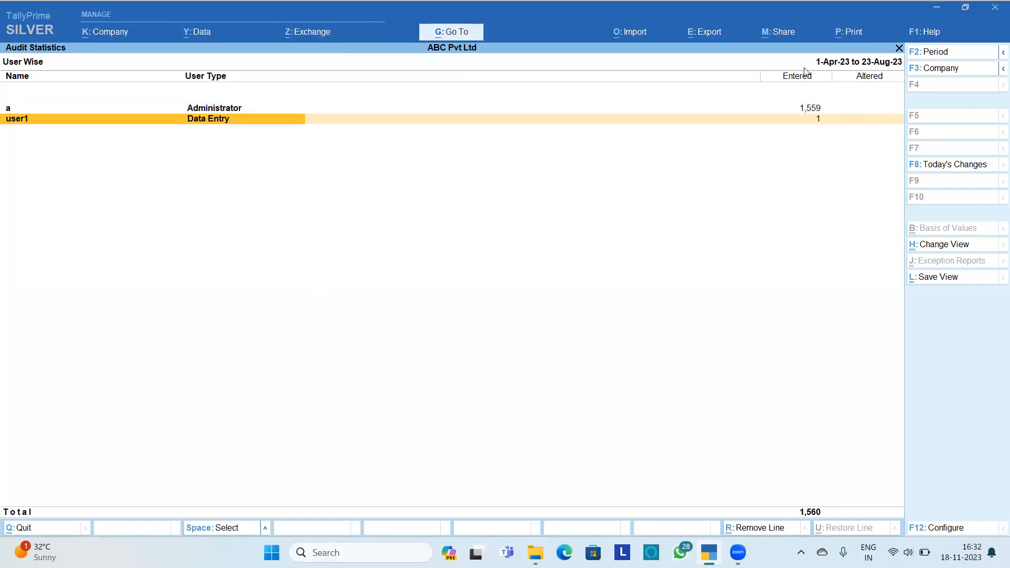
pyautogui.press('Escape')
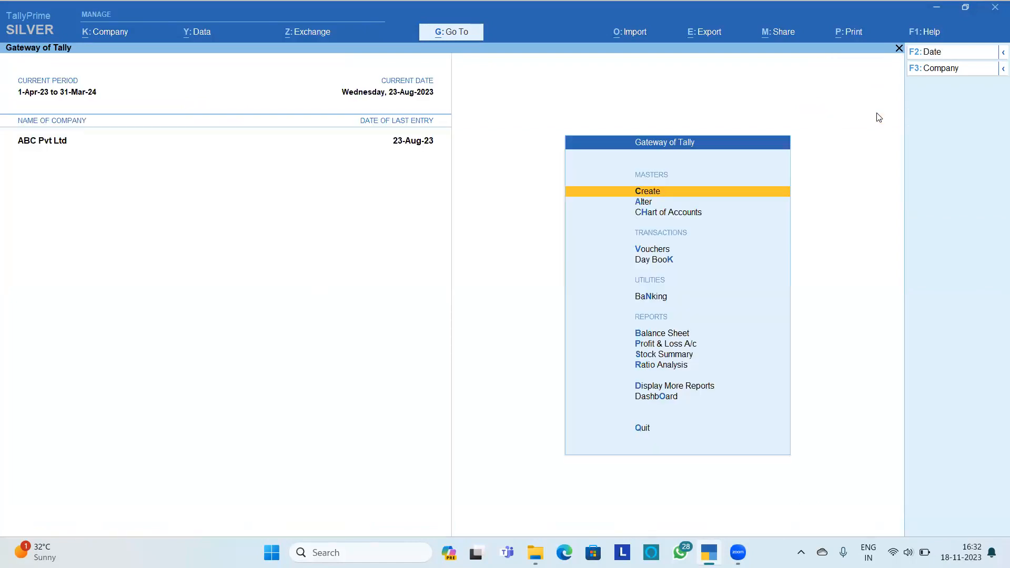
# Step: Open the payment voucher for Aadeshwar Trading Co from the Day Book for alteration
pyautogui.press('Down')
pyautogui.press('Down')
pyautogui.press('Down')
pyautogui.press('Down')
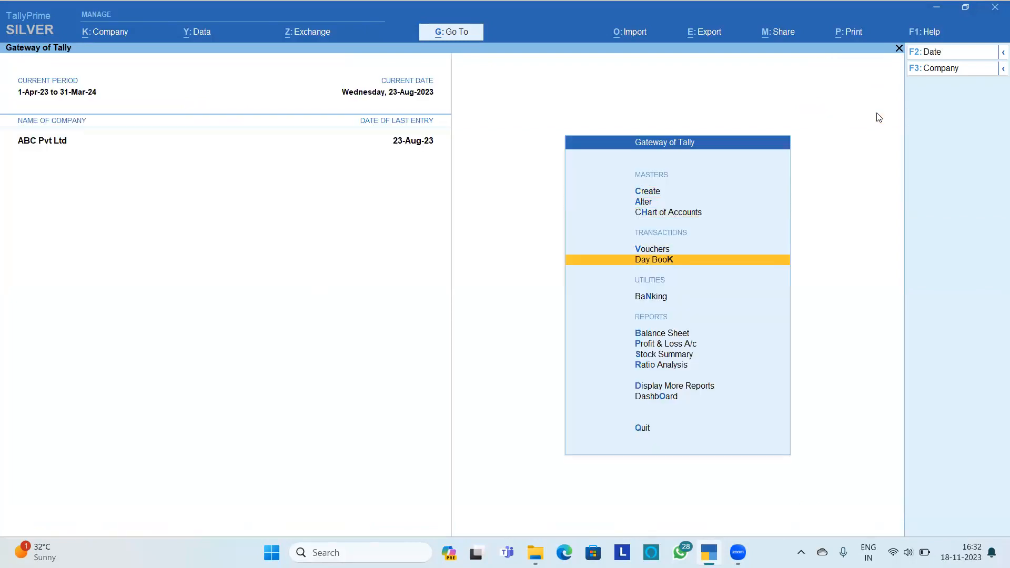
pyautogui.press('Return')
pyautogui.press('Return')
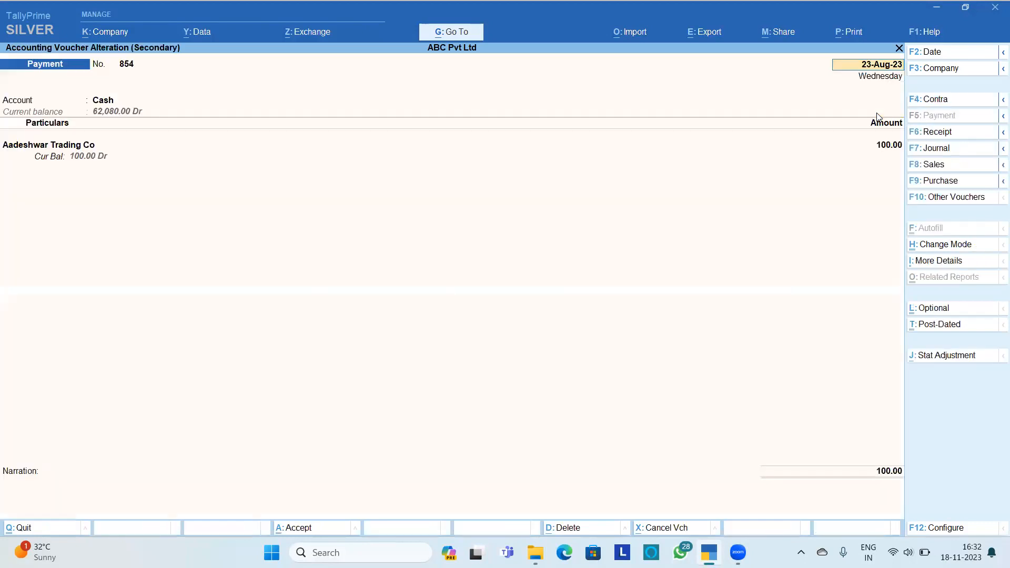
# Step: Try to set the On Account amount in the bill-wise details for Aadeshwar Trading Co to 200
pyautogui.press('Return')
pyautogui.press('Return')
pyautogui.press('Return')
pyautogui.press('Return')
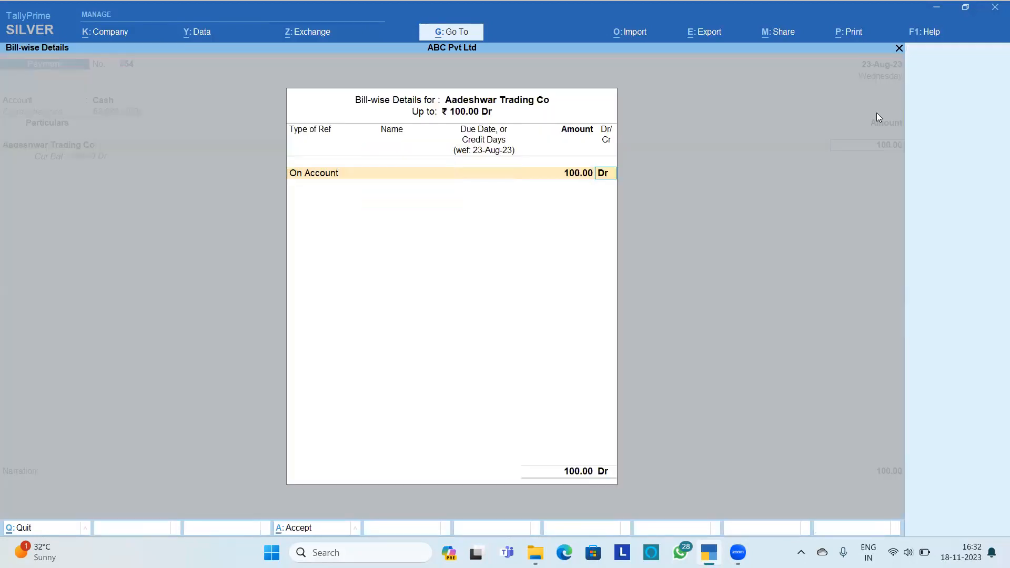
pyautogui.write('200')
pyautogui.press('Return')
pyautogui.press('Return')
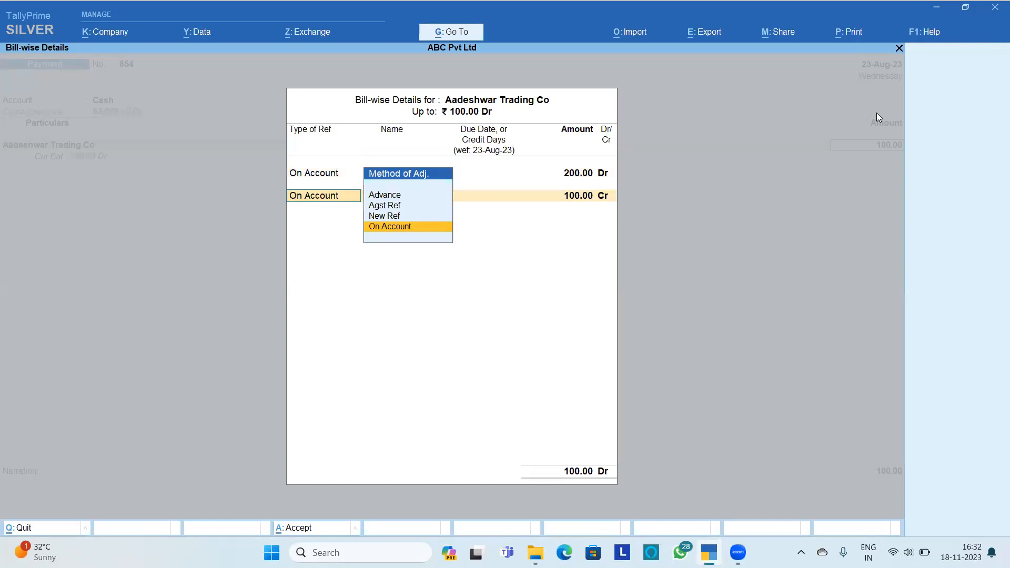
pyautogui.press('BackSpace')
pyautogui.press('BackSpace')
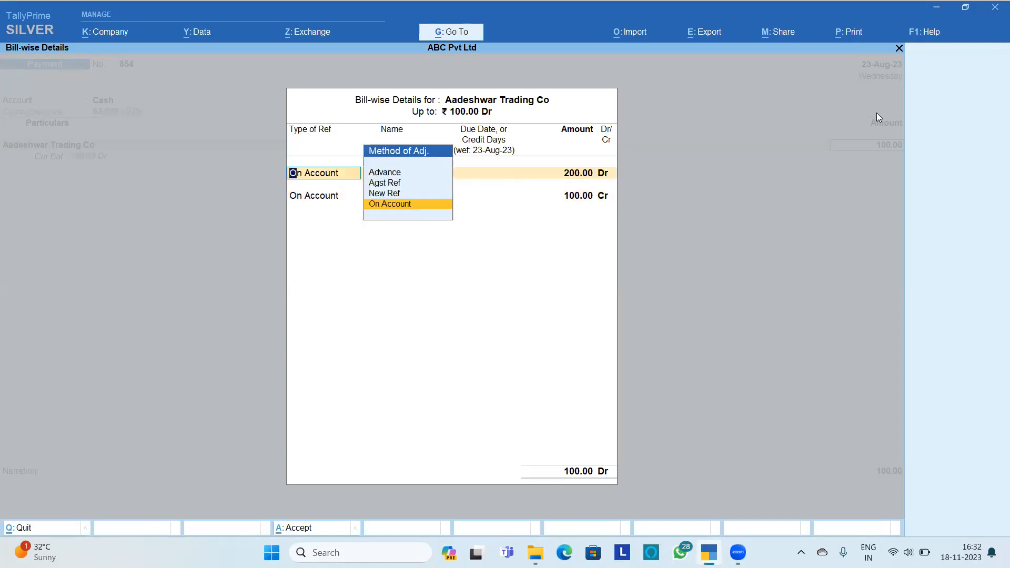
# Step: Set the payment amount for Aadeshwar Trading Co to 200 with matching On Account details, and save the voucher
pyautogui.hotkey('ctrl', 'a')
pyautogui.write('200')
pyautogui.press('Return')
pyautogui.press('Return')
pyautogui.press('Return')
pyautogui.press('Return')
pyautogui.press('Return')
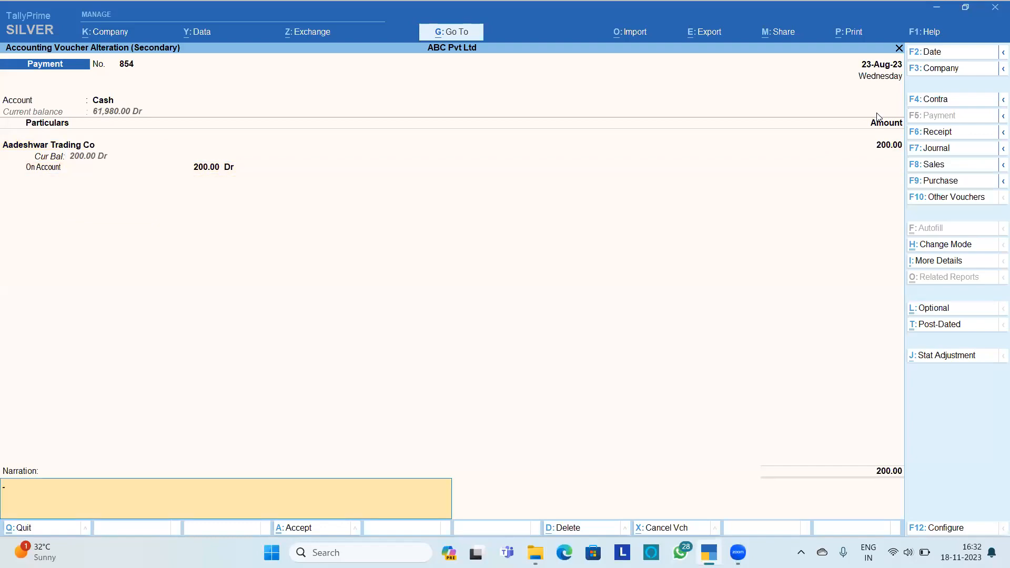
pyautogui.press('Return')
pyautogui.press('Return')
pyautogui.press('Escape')
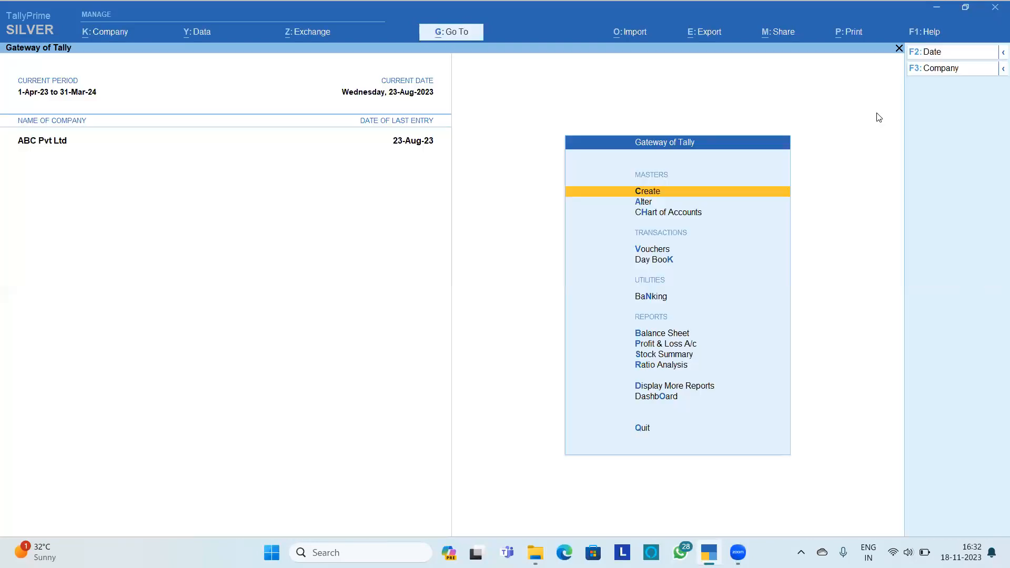
# Step: Check the user-wise Audit Statistics again following the voucher alteration, and close the report
pyautogui.hotkey('alt', 'g')
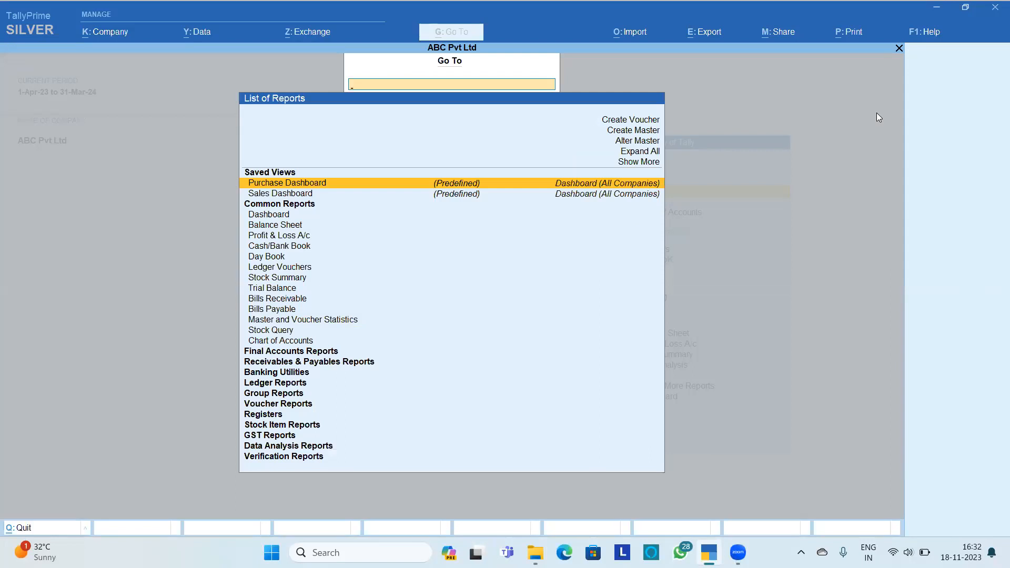
pyautogui.write('Aud')
pyautogui.press('Down')
pyautogui.press('Down')
pyautogui.press('Return')
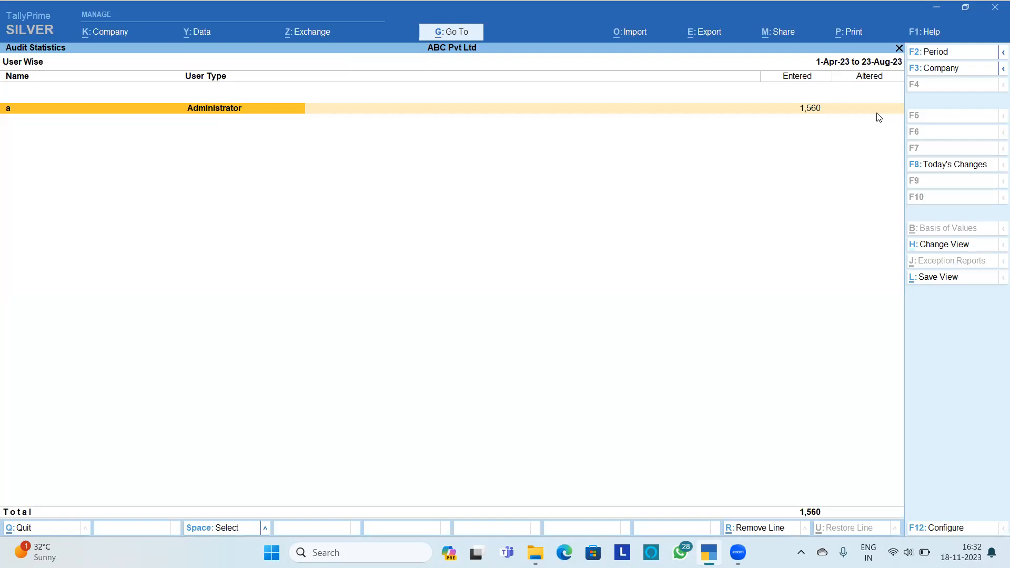
pyautogui.press('Escape')
pyautogui.hotkey('alt', 'k')
pyautogui.press('Down')
pyautogui.press('Escape')
# Step: Open the Audit Statistics by Voucher Types and examine the entered and altered figures for each type
pyautogui.hotkey('alt', 'g')
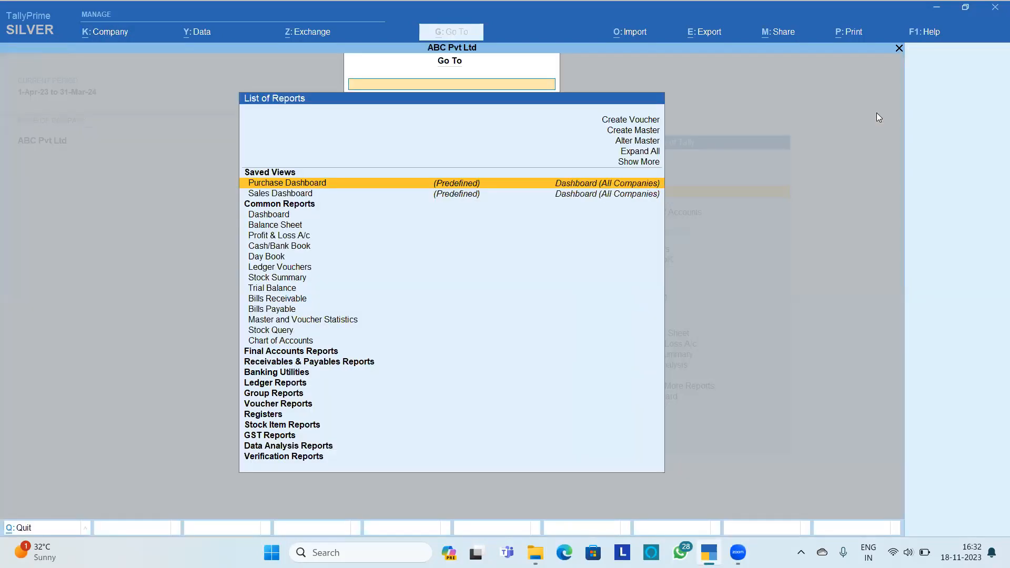
pyautogui.write('Aud')
pyautogui.press('Down')
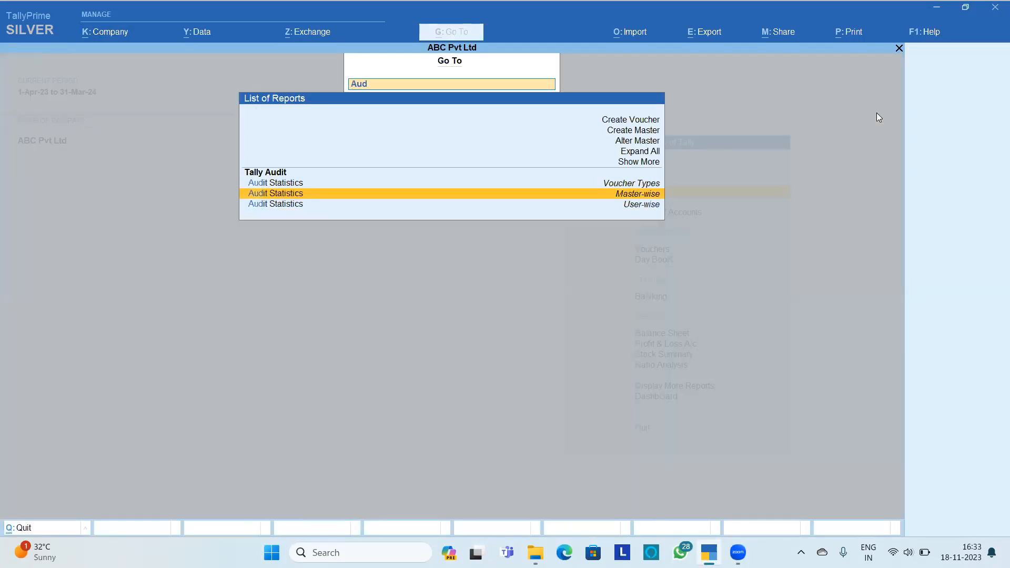
pyautogui.press('Up')
pyautogui.press('Return')
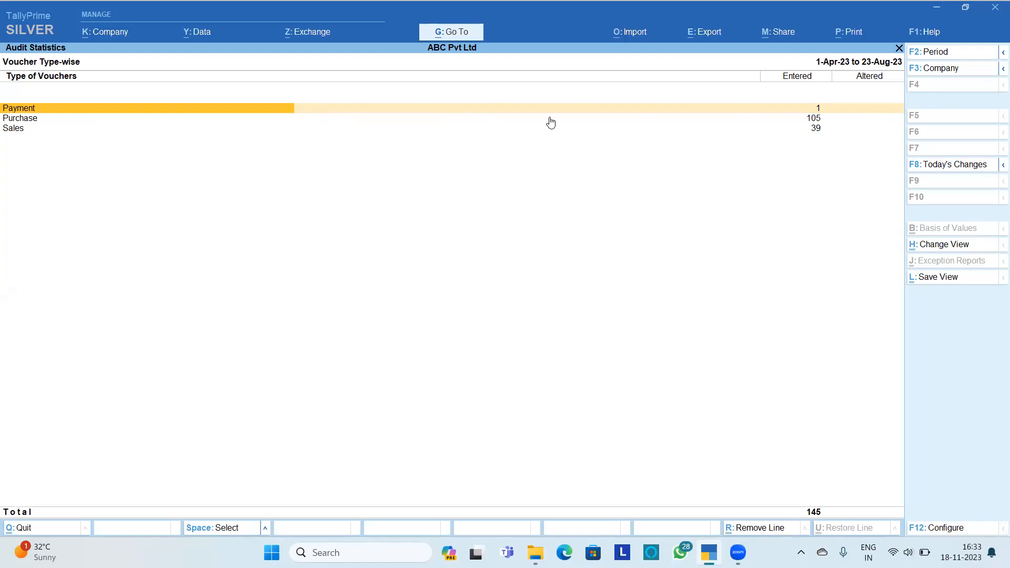
pyautogui.press('Down')
pyautogui.press('Down')
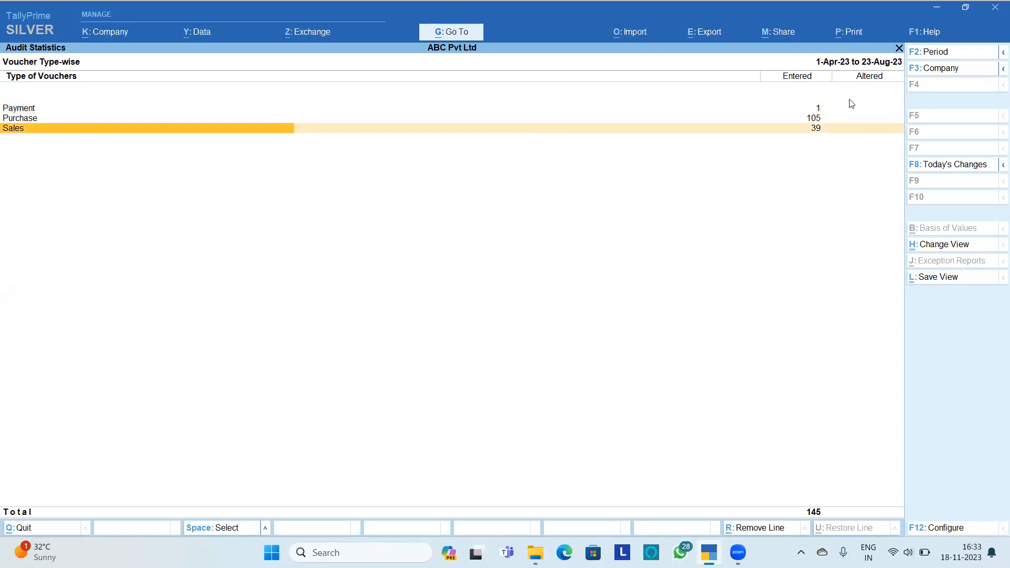
pyautogui.press('Escape')
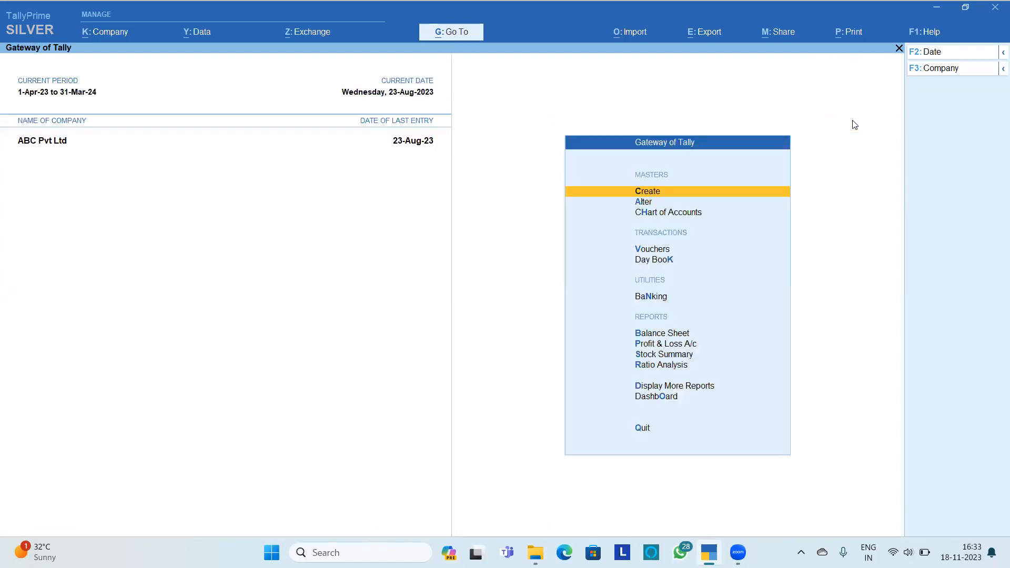
# Step: Open the Day Book and set Show Entered By/Altered By to Yes in its configuration
pyautogui.press('Down')
pyautogui.press('Down')
pyautogui.press('Down')
pyautogui.press('Down')
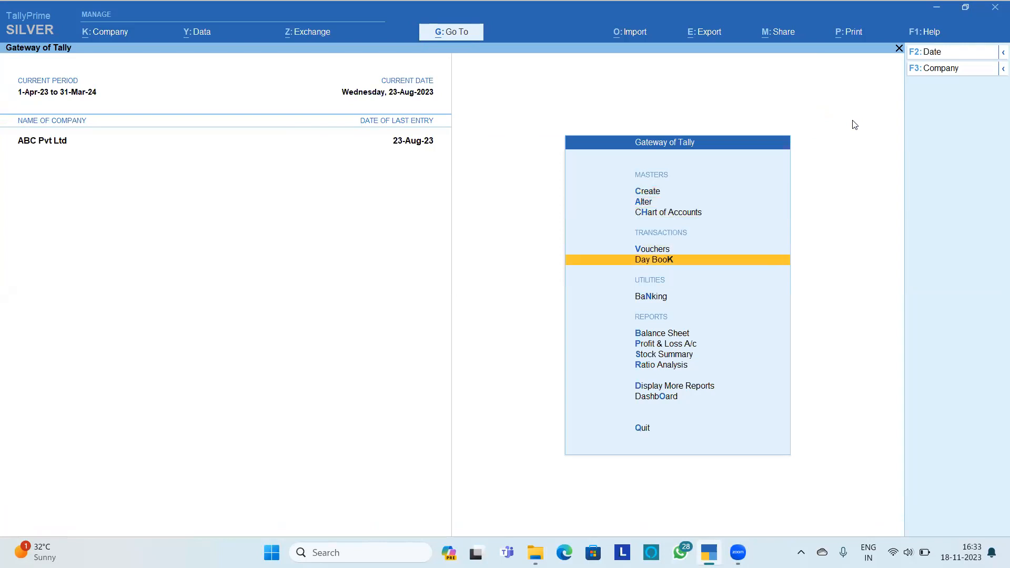
pyautogui.press('Return')
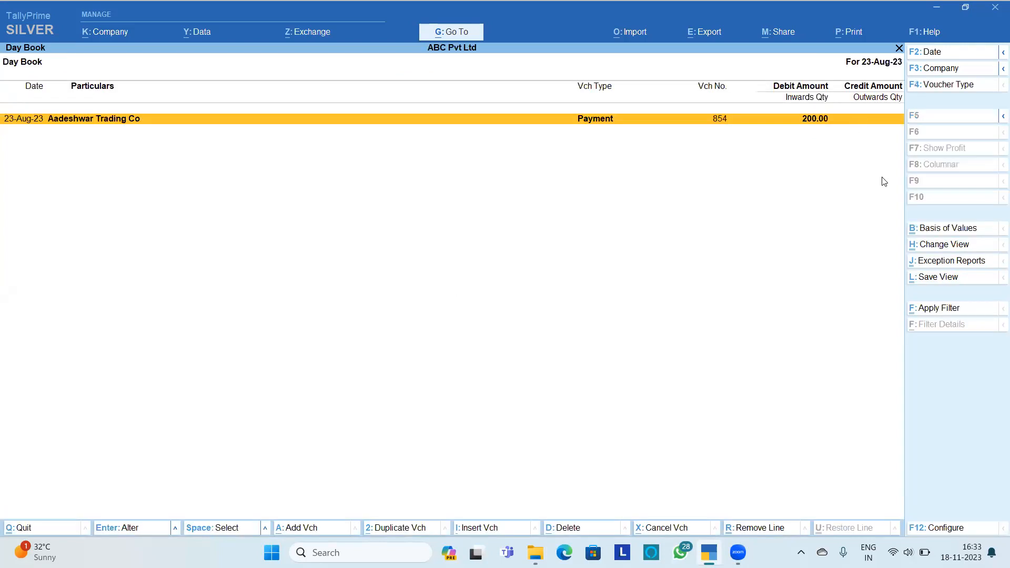
pyautogui.click(941, 528)
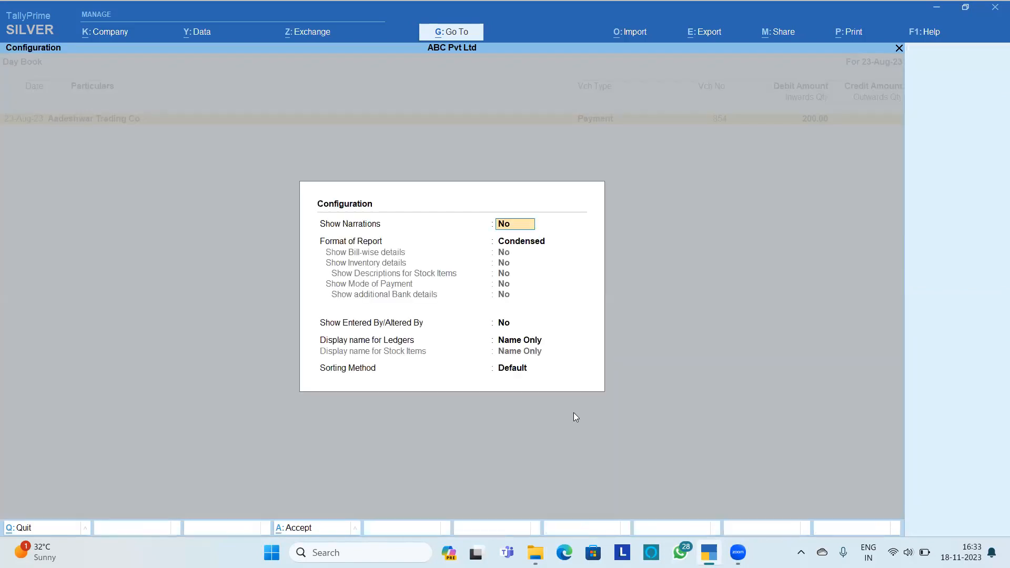
pyautogui.click(502, 326)
pyautogui.write('Y')
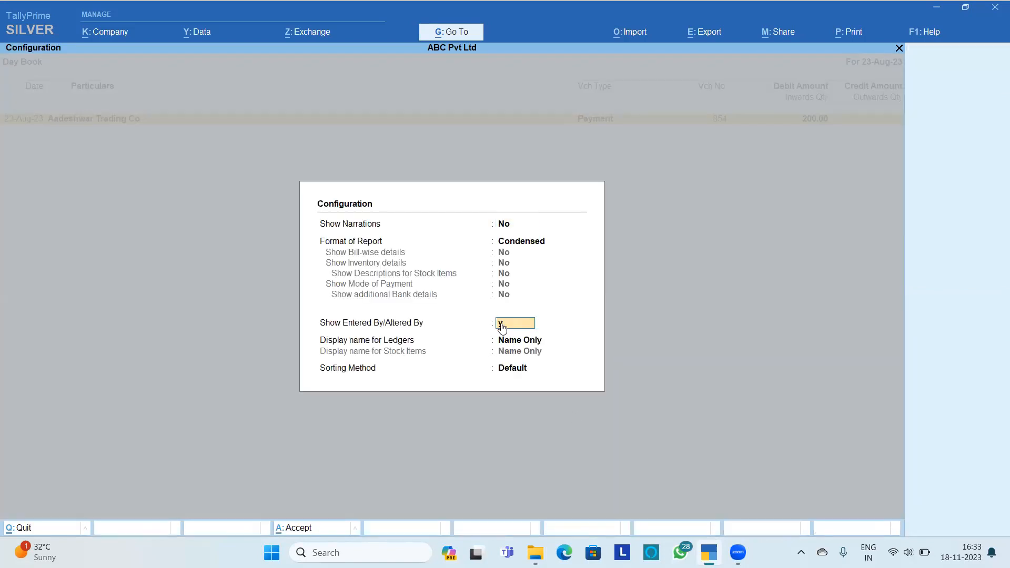
pyautogui.press('Return')
pyautogui.press('Return')
pyautogui.press('Return')
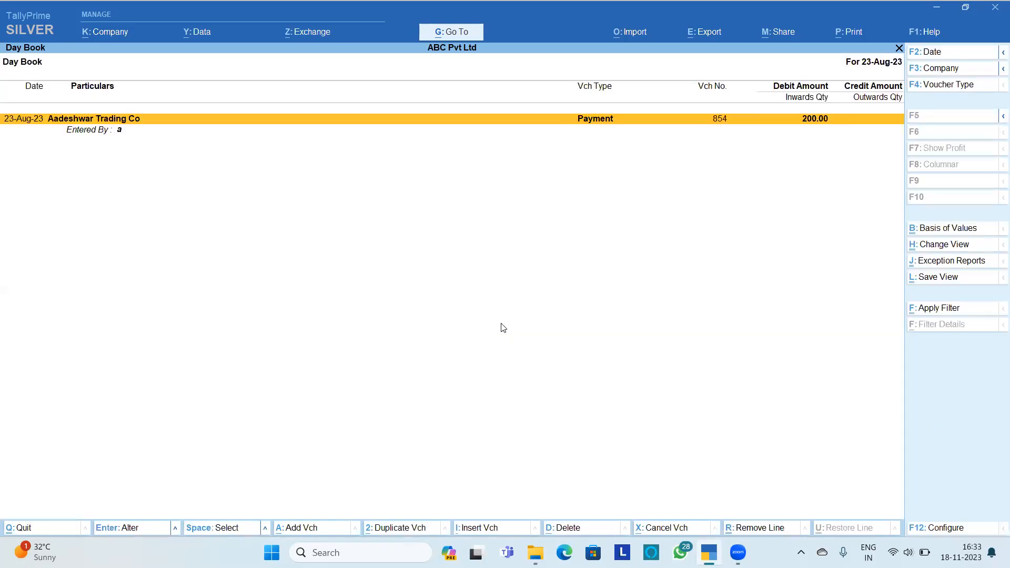
# Step: Check who entered the Aadeshwar Trading Co payment voucher in the Day Book, and close the report
pyautogui.press('alt')
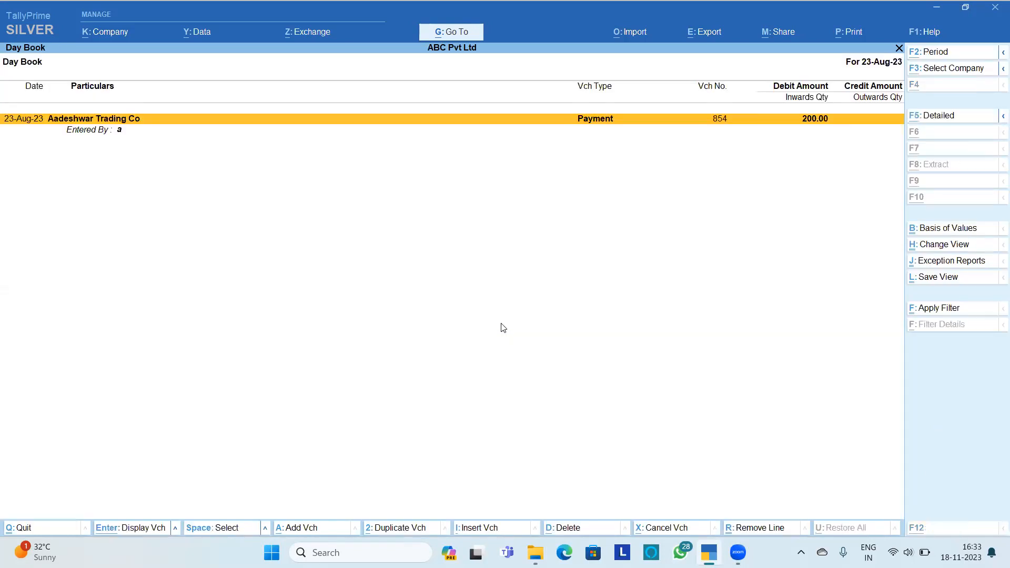
pyautogui.press('Down')
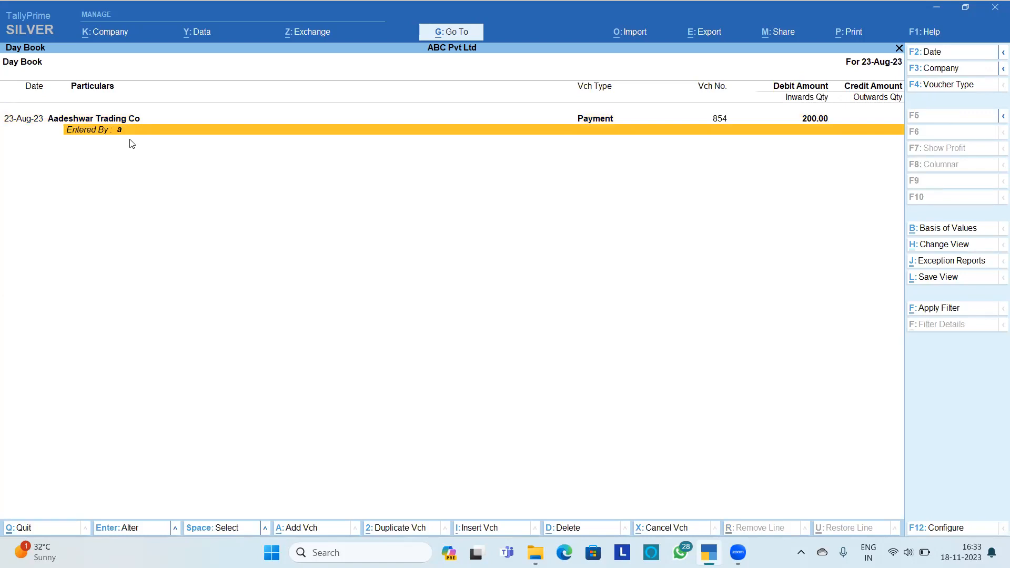
pyautogui.press('Escape')
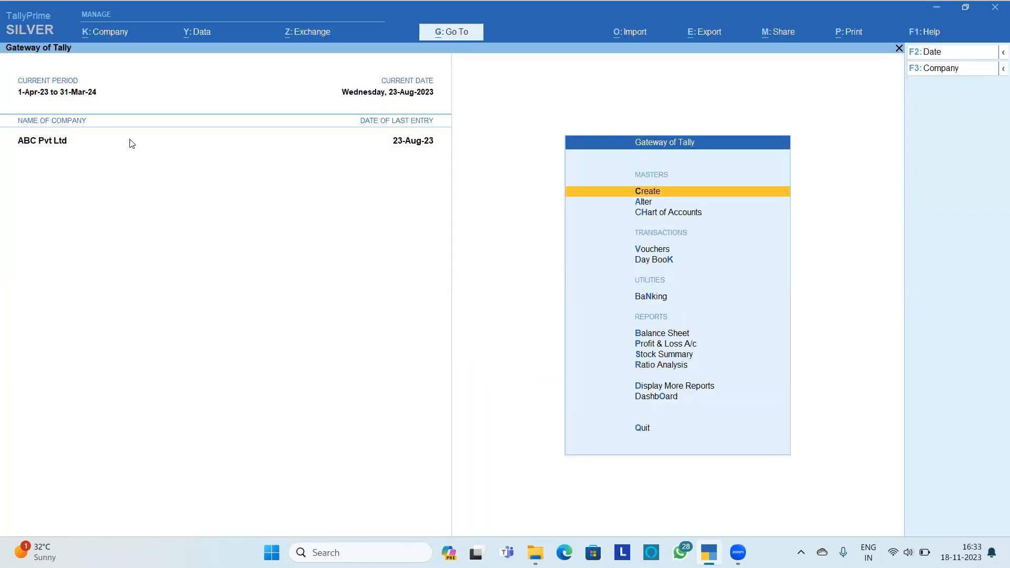
pyautogui.press('Escape')
pyautogui.press('Escape')
# Step: Start a company data backup and accept C:\ as the backup destination path
pyautogui.press('alt')
pyautogui.hotkey('alt', 'y')
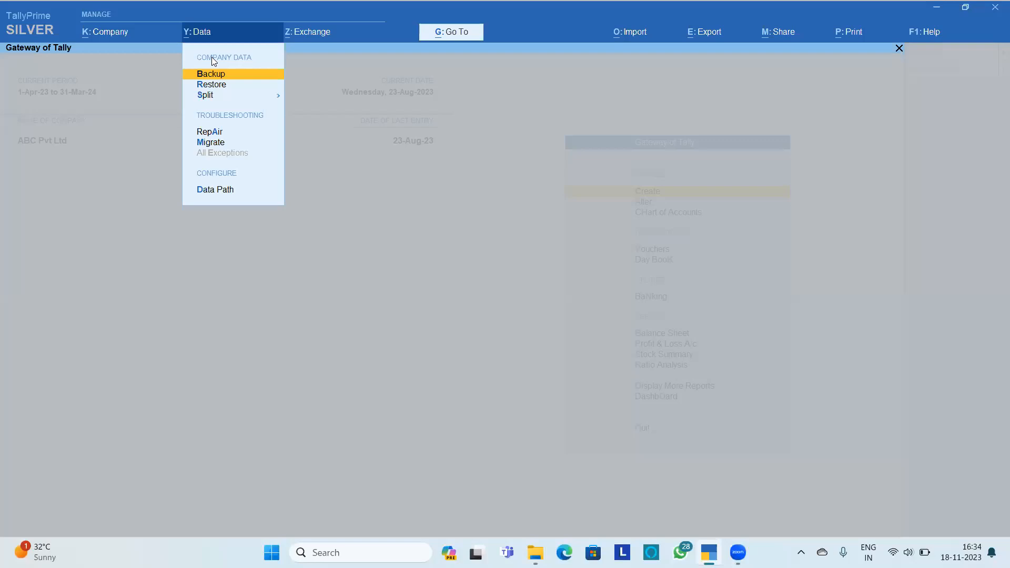
pyautogui.press('Return')
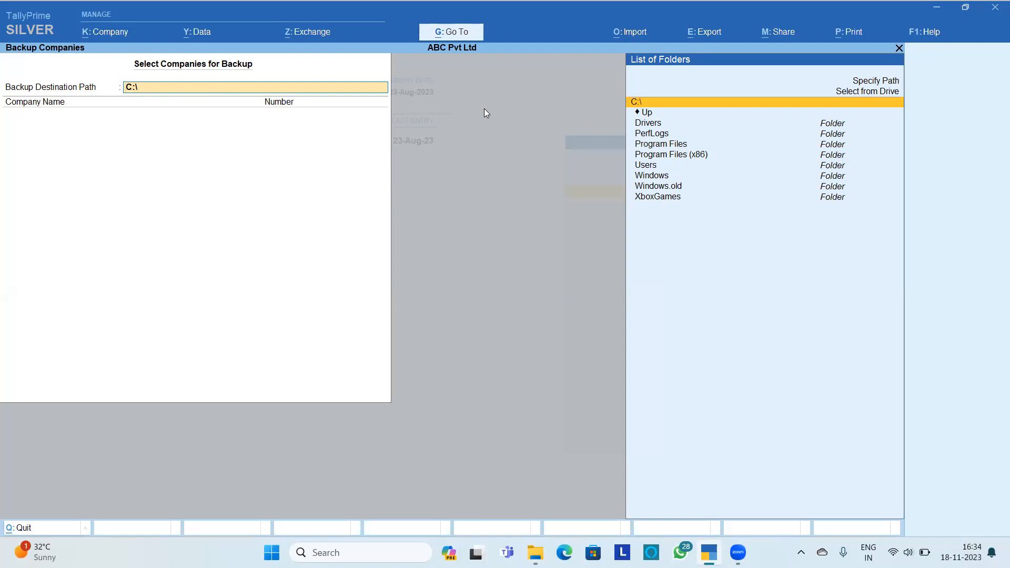
pyautogui.press('Up')
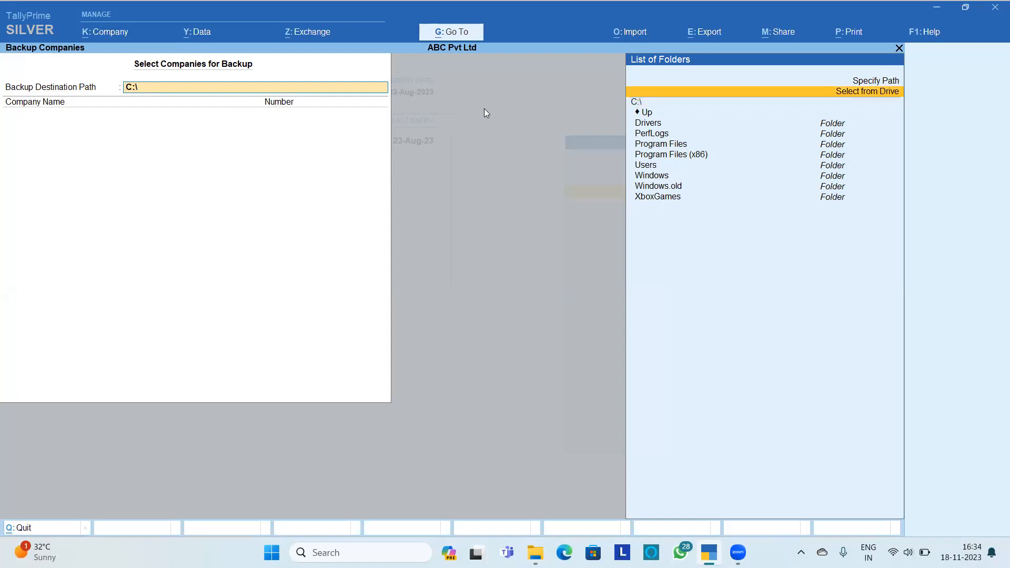
pyautogui.press('Down')
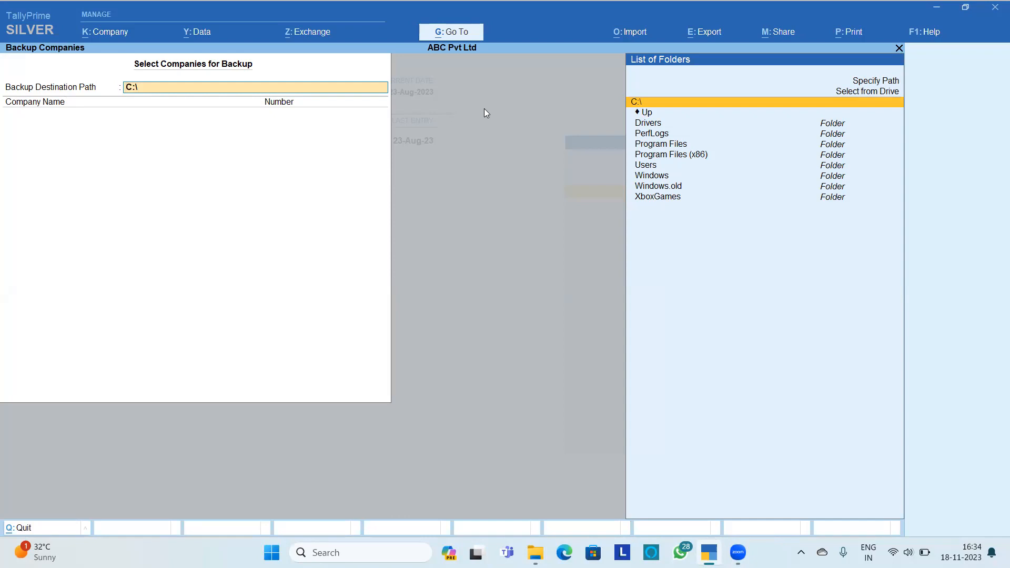
pyautogui.press('Return')
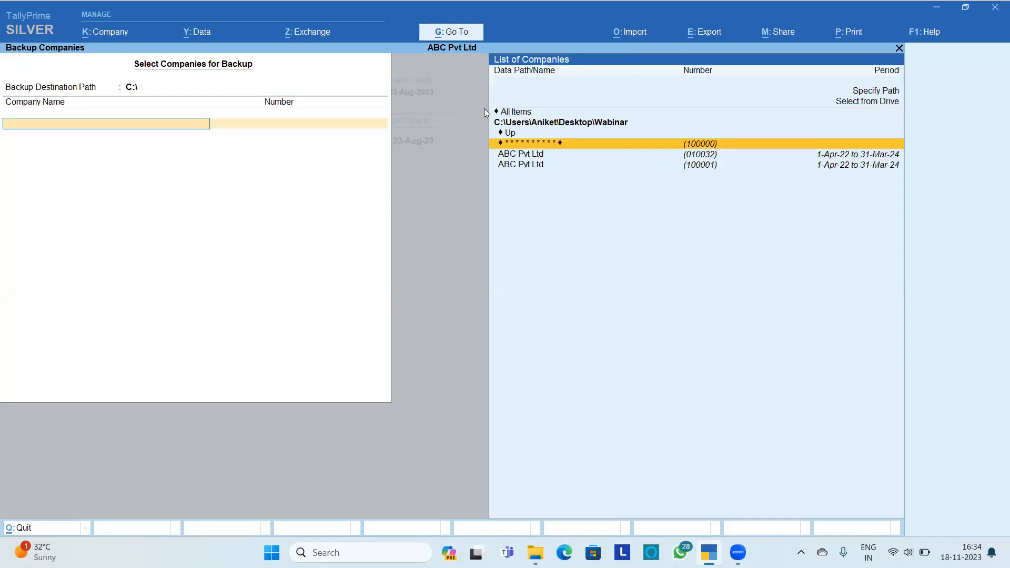
# Step: Select ABC Pvt Ltd (100001) as the company to back up, end the list, and decline acceptance to revise the destination
pyautogui.press('Down')
pyautogui.press('Down')
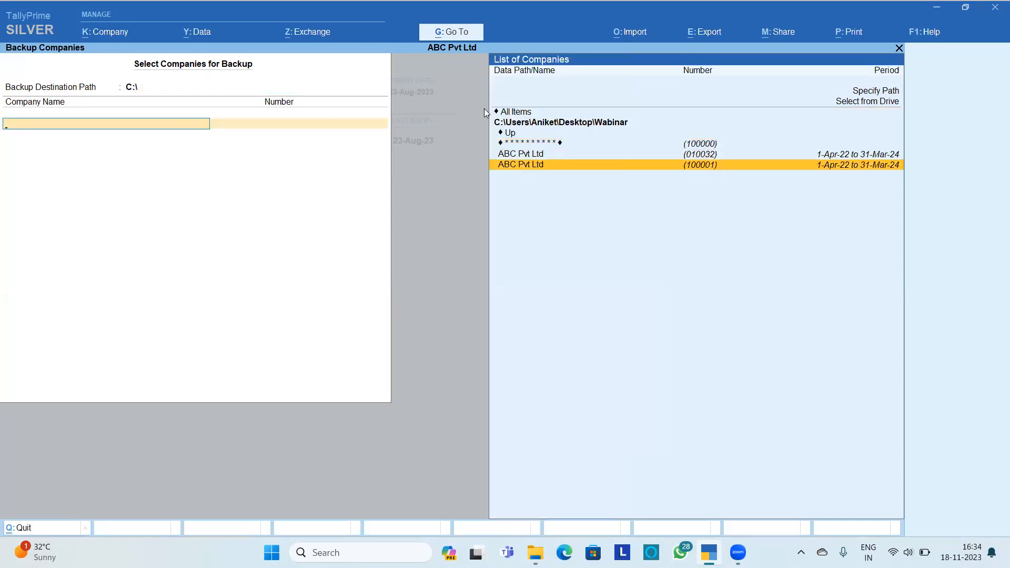
pyautogui.press('Return')
pyautogui.press('Up')
pyautogui.press('Up')
pyautogui.press('Up')
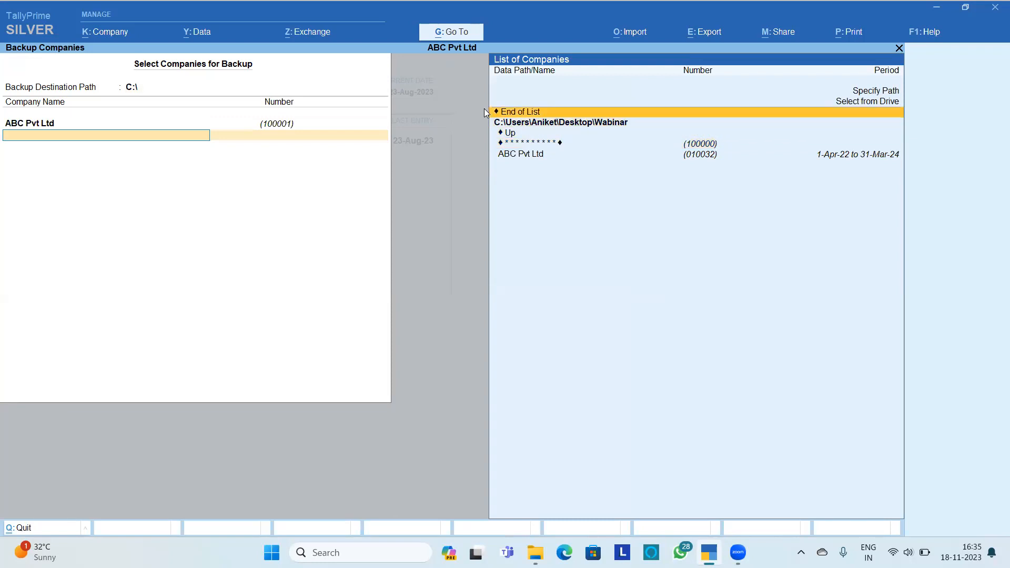
pyautogui.press('Return')
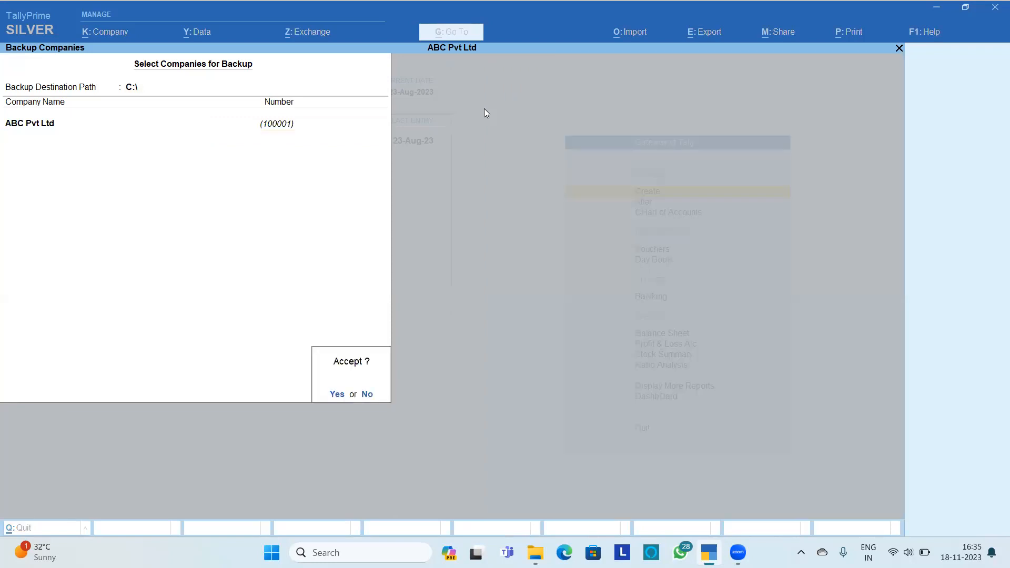
pyautogui.press('n')
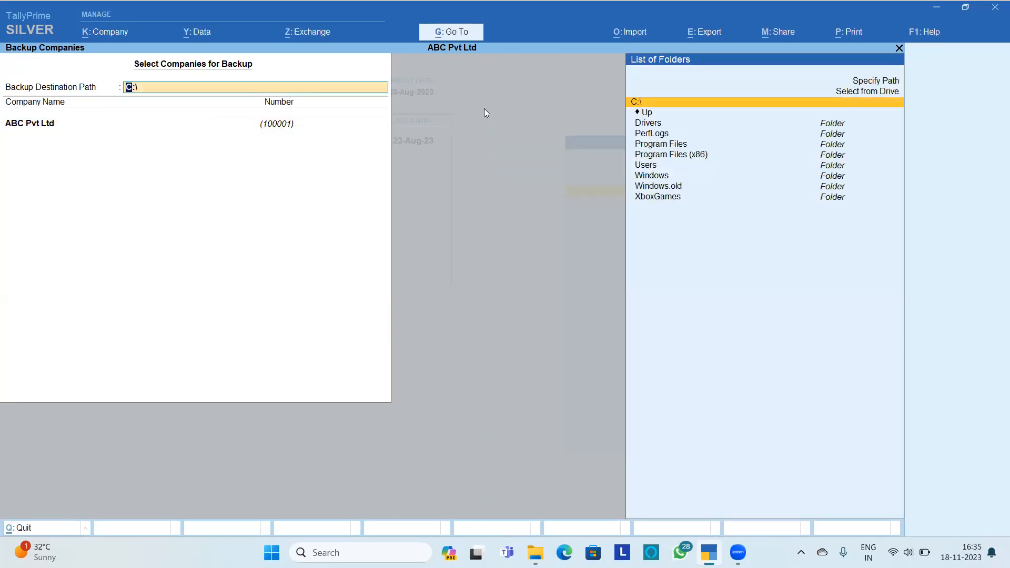
# Step: Copy the path of the Wabinar desktop folder from File Explorer and use it as the backup destination path
pyautogui.click(535, 552)
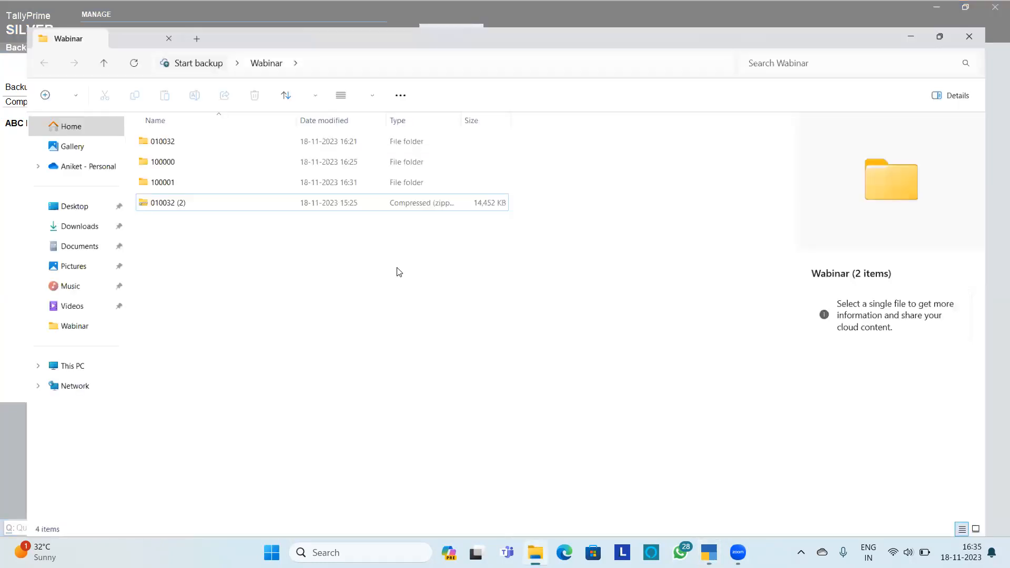
pyautogui.click(357, 54)
pyautogui.hotkey('ctrl', 'c')
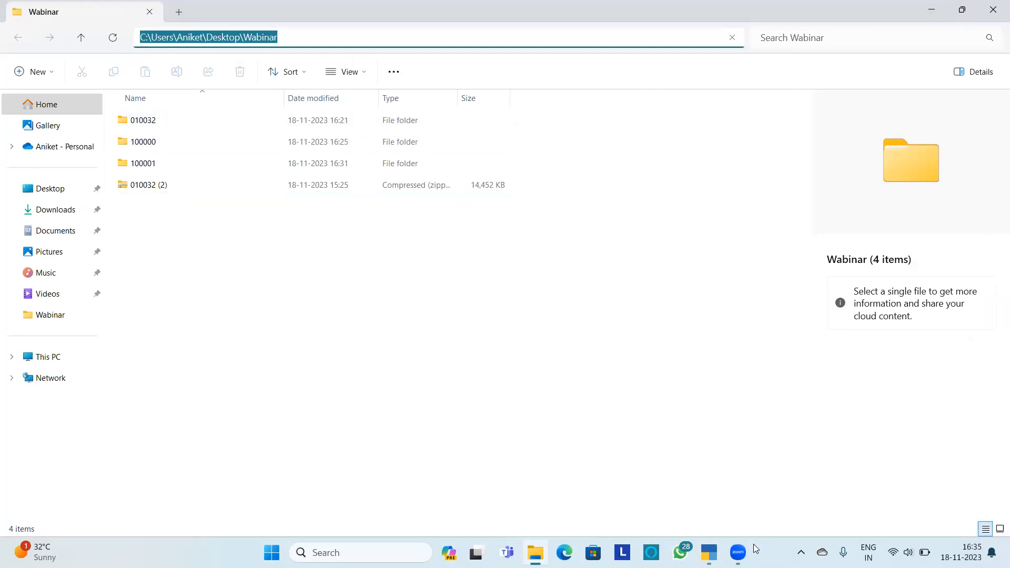
pyautogui.click(721, 548)
pyautogui.press('Return')
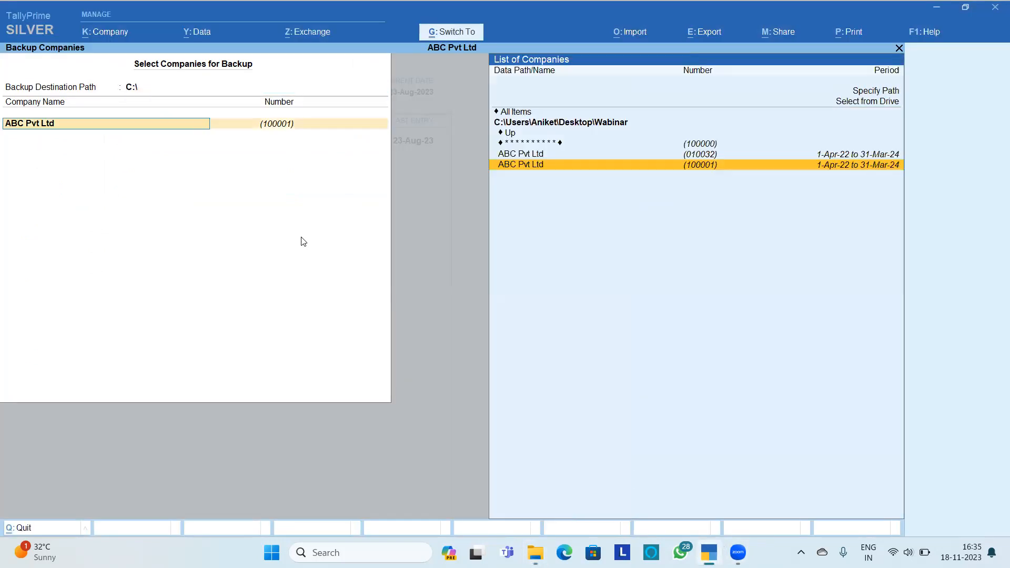
pyautogui.press('BackSpace')
pyautogui.hotkey('ctrl', 'v')
pyautogui.press('Return')
pyautogui.press('Return')
pyautogui.press('Return')
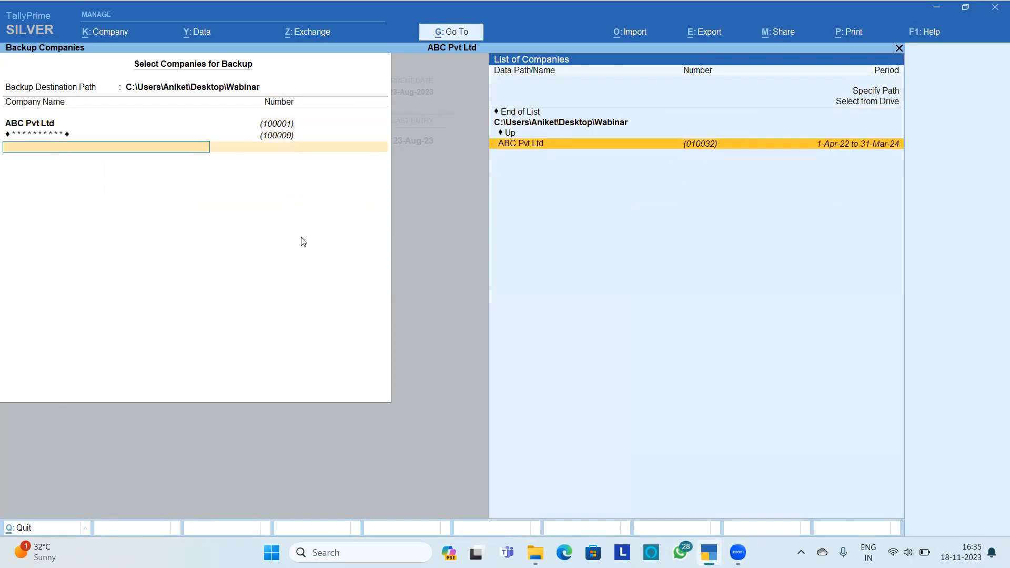
# Step: Remove the masked company (100000) from the backup selection and run the backup for ABC Pvt Ltd (100001) only
pyautogui.press('BackSpace')
pyautogui.press('Up')
pyautogui.press('Up')
pyautogui.press('Up')
pyautogui.press('Return')
pyautogui.press('Up')
pyautogui.press('Up')
pyautogui.press('Up')
pyautogui.press('Down')
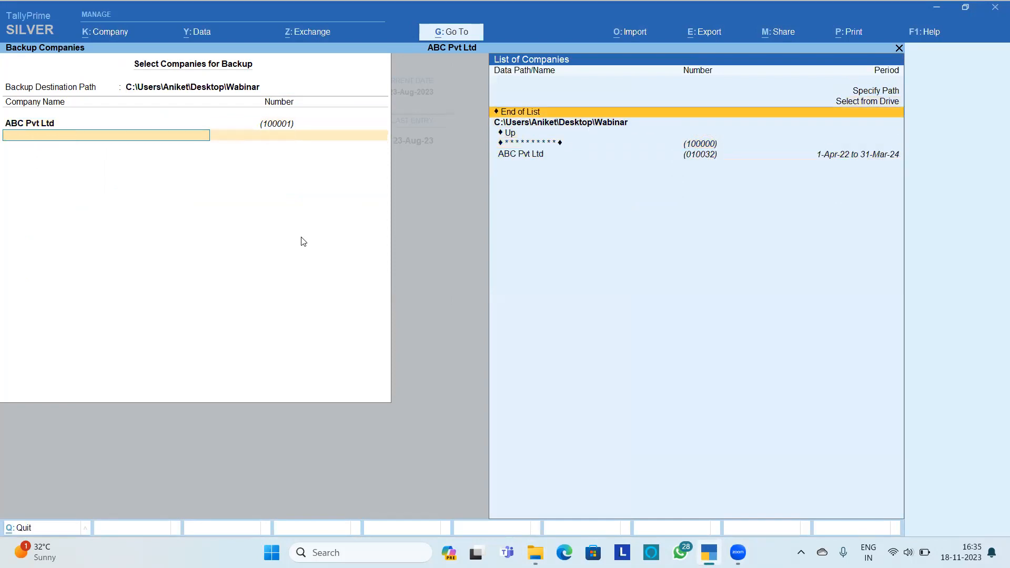
pyautogui.press('Return')
pyautogui.press('Return')
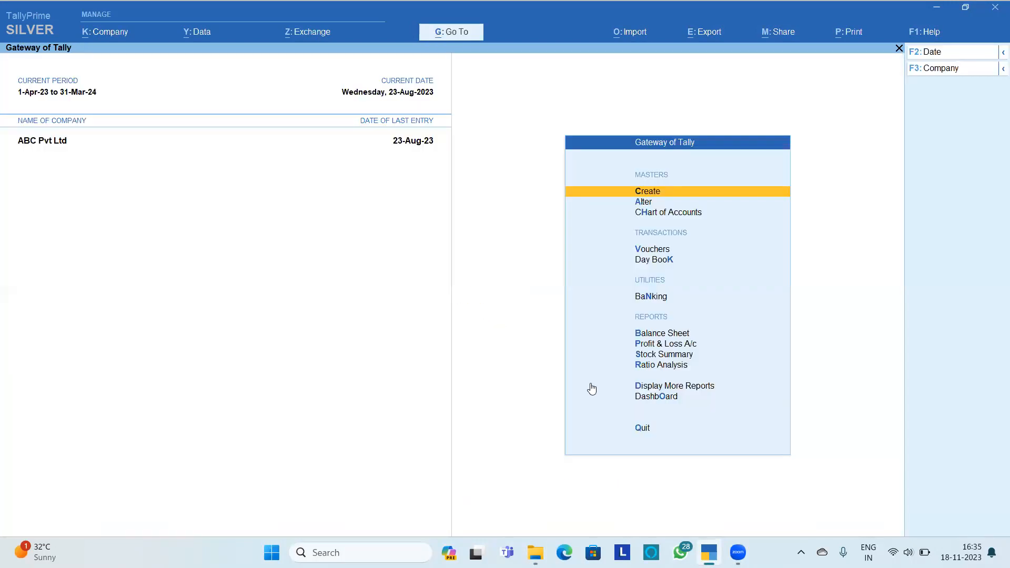
# Step: In File Explorer, create a folder named New folder inside Wabinar and move the backup file TBK1800_100001.001 into it
pyautogui.click(535, 553)
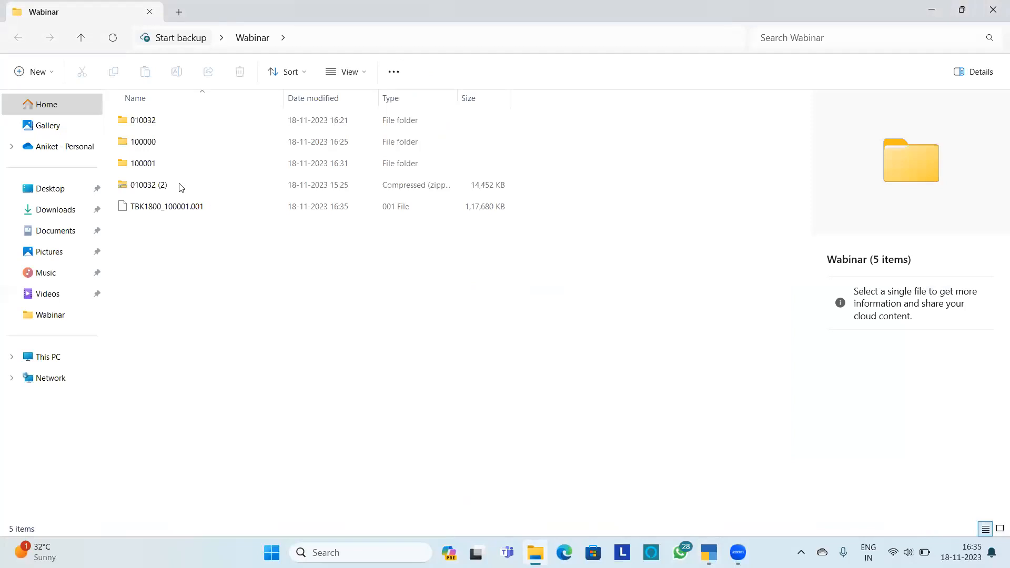
pyautogui.click(186, 208)
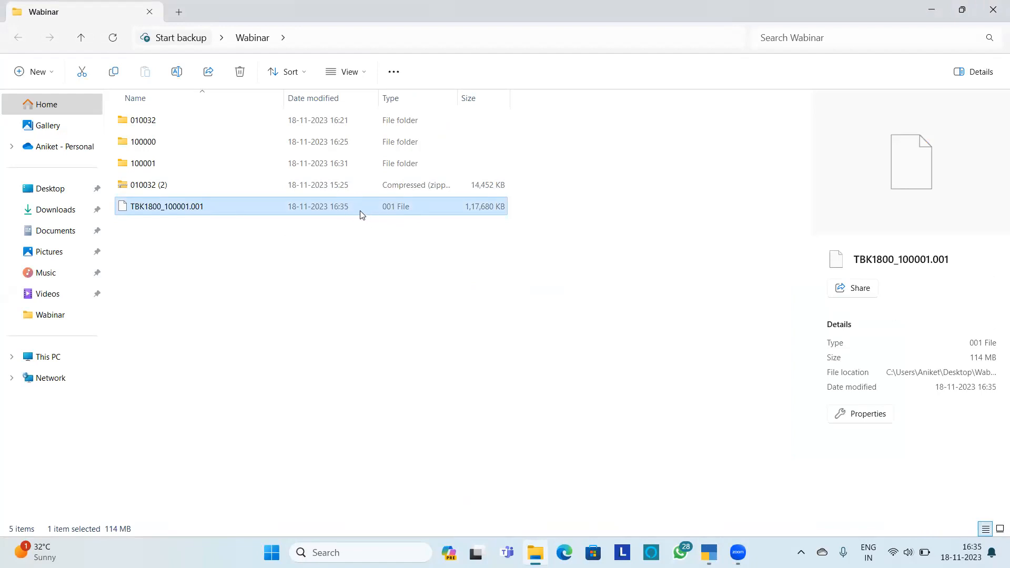
pyautogui.rightClick(329, 248)
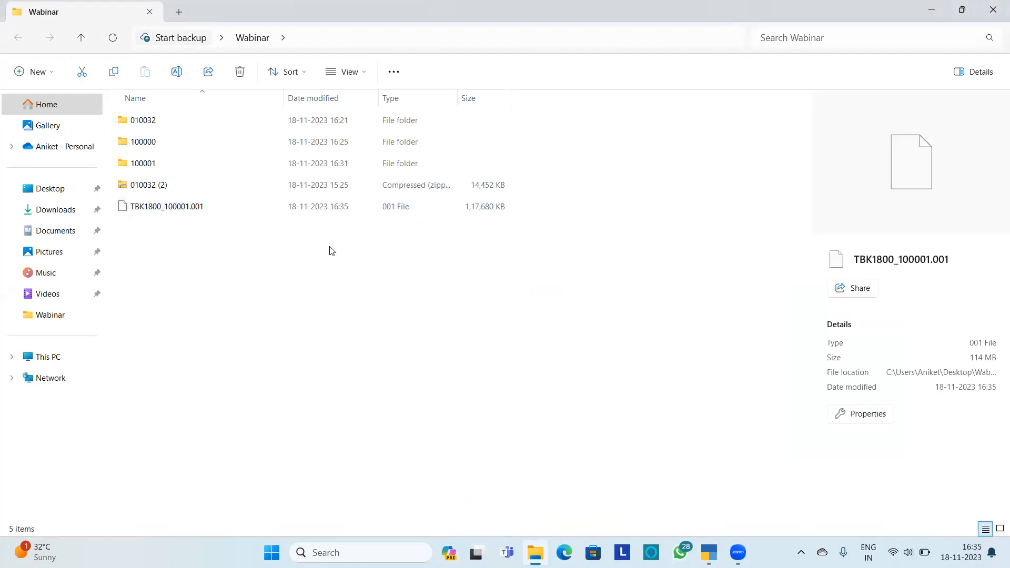
pyautogui.moveTo(398, 357)
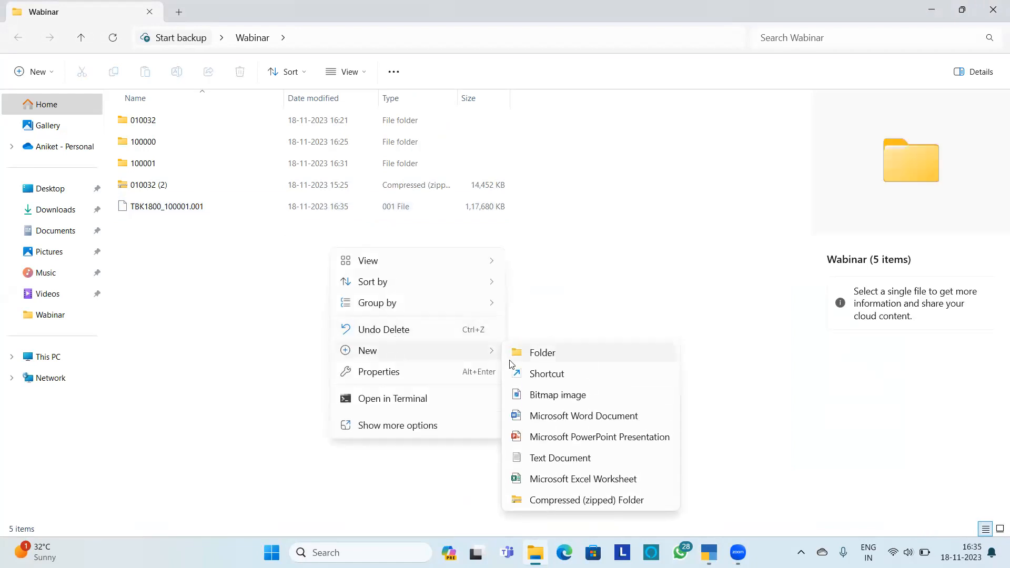
pyautogui.click(530, 360)
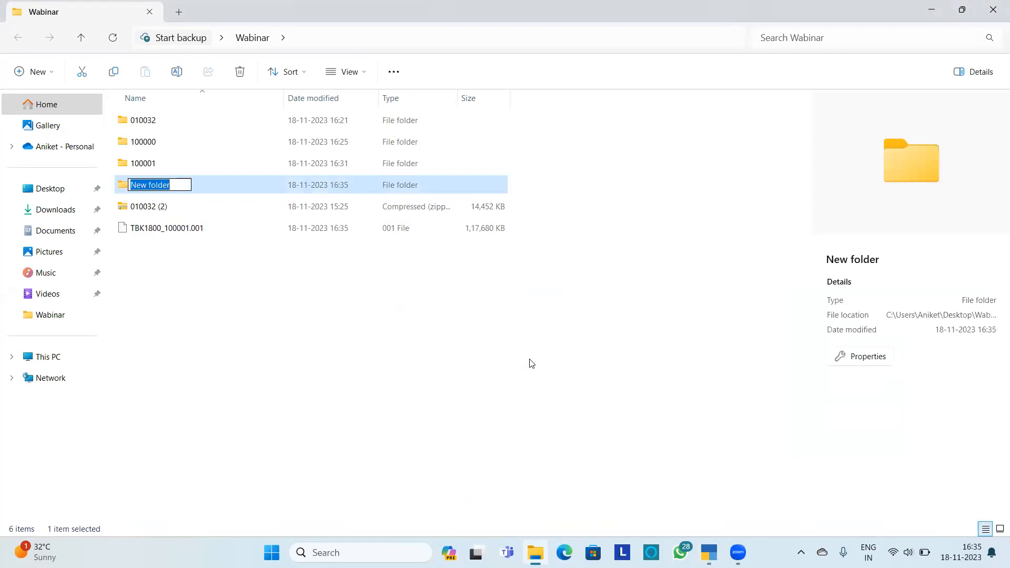
pyautogui.press('Return')
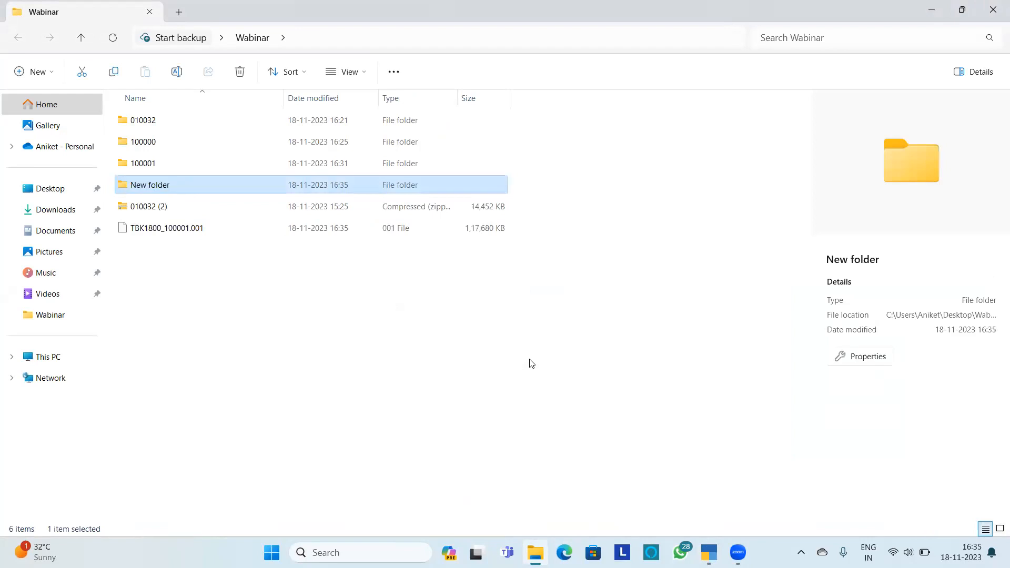
pyautogui.click(245, 227)
pyautogui.moveTo(245, 228); pyautogui.dragTo(235, 189)
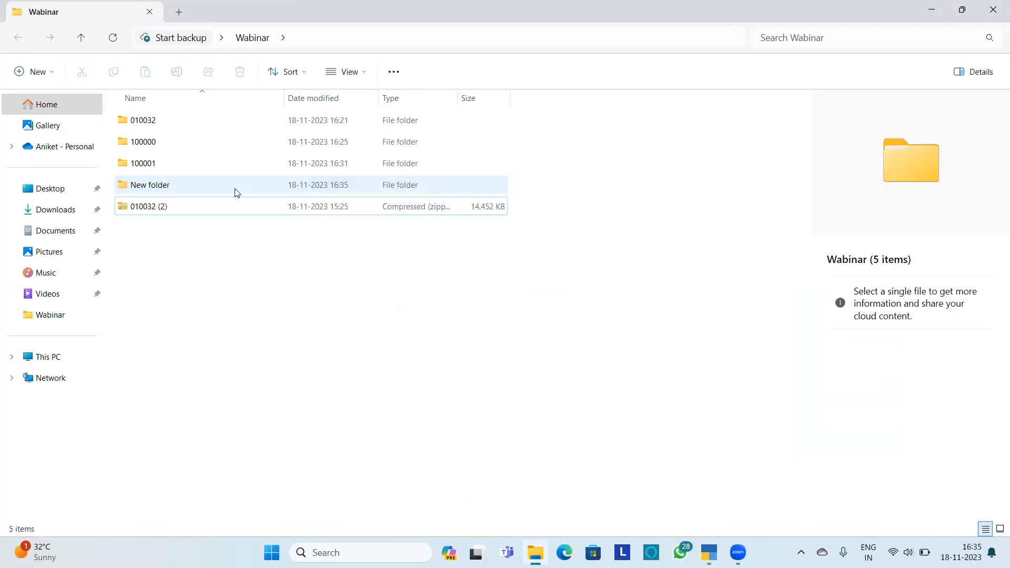
# Step: Open New folder, copy its full path, and switch back to TallyPrime
pyautogui.doubleClick(235, 188)
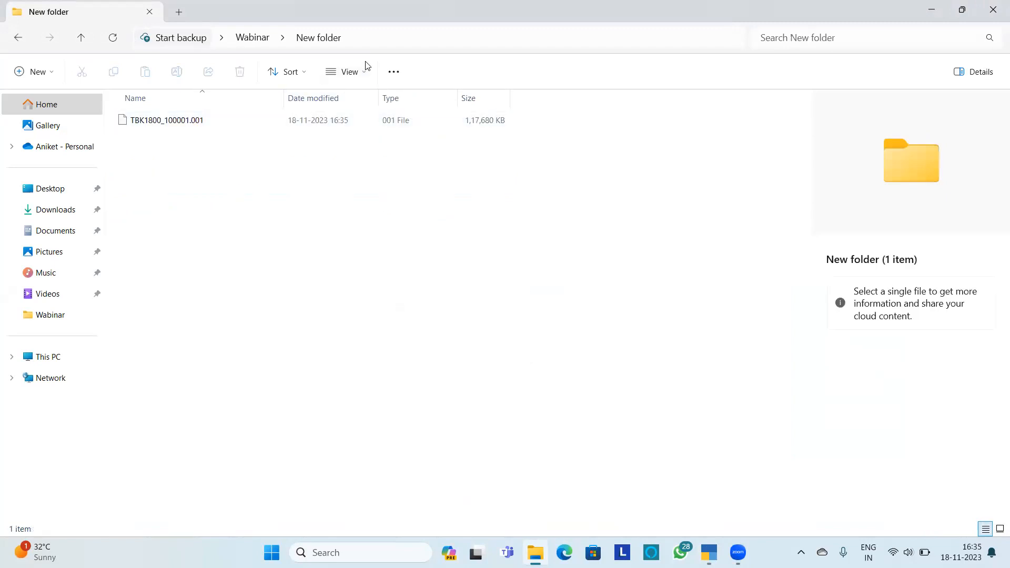
pyautogui.hotkey('alt', 'd')
pyautogui.hotkey('ctrl', 'c')
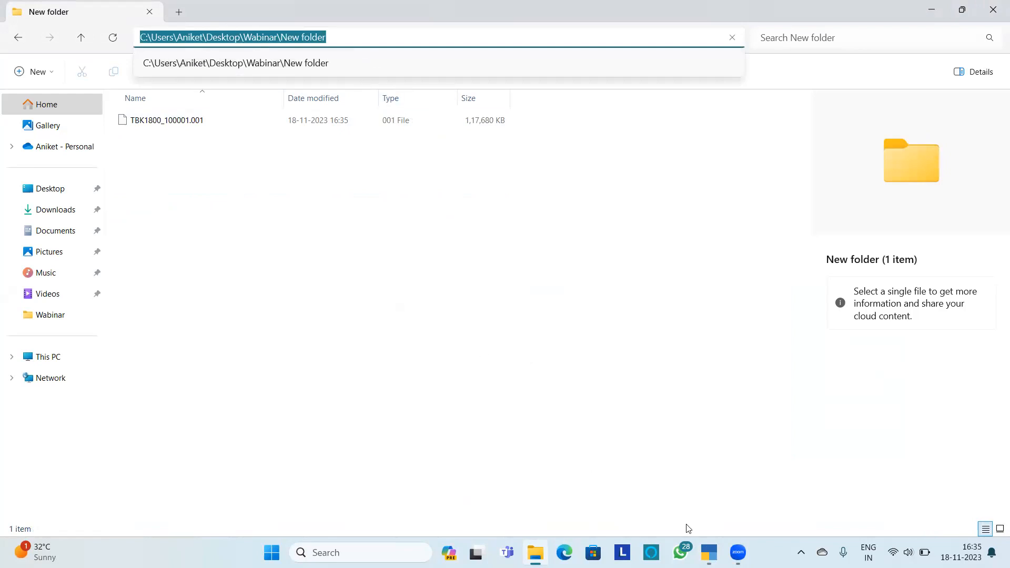
pyautogui.click(708, 552)
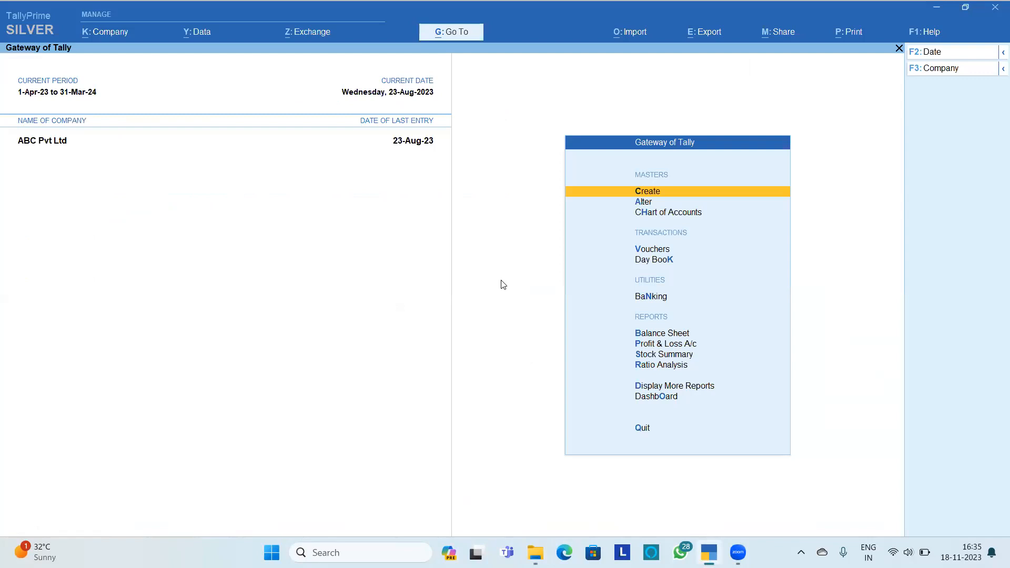
# Step: Start a company data restore and set the restore destination path to the copied path of New folder inside Wabinar
pyautogui.hotkey('alt', 'y')
pyautogui.press('Escape')
pyautogui.hotkey('alt', 'y')
pyautogui.press('Down')
pyautogui.press('Down')
pyautogui.press('Up')
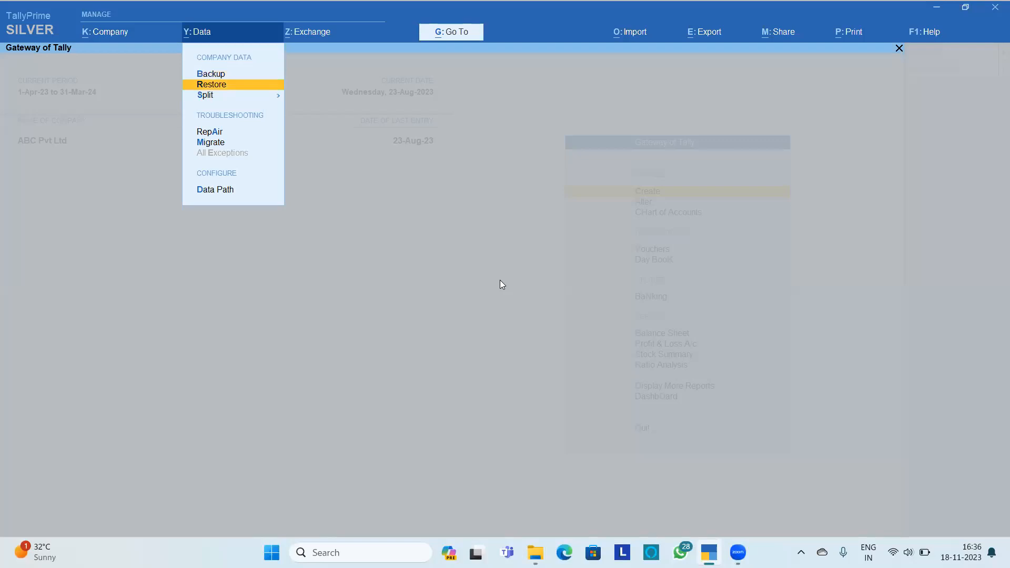
pyautogui.press('Return')
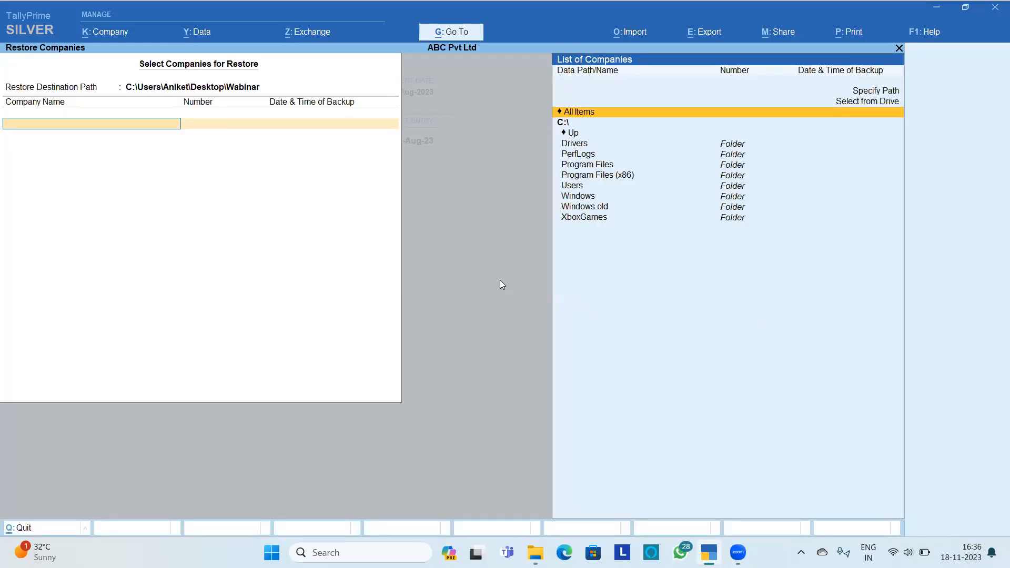
pyautogui.press('BackSpace')
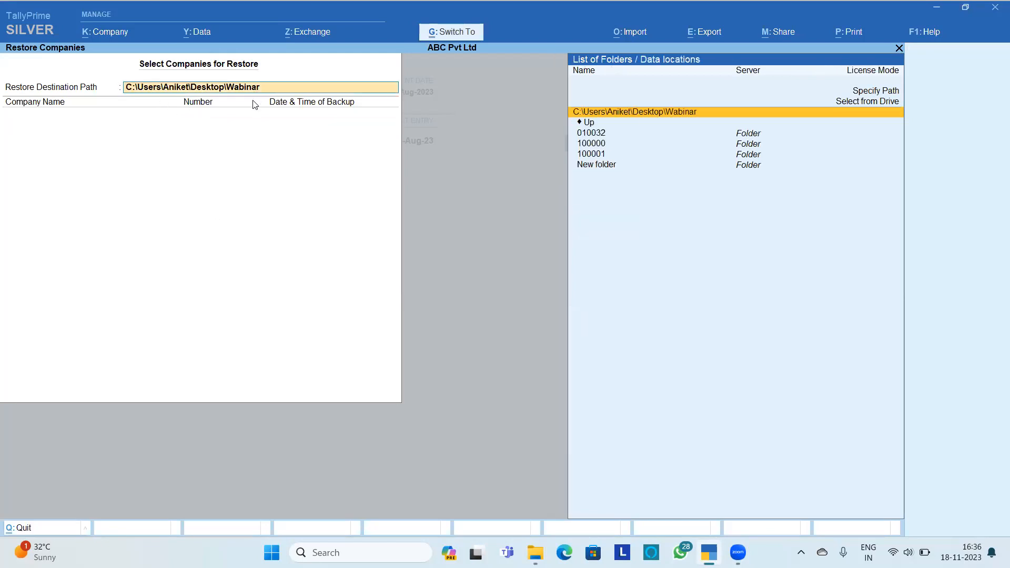
pyautogui.hotkey('ctrl', 'v')
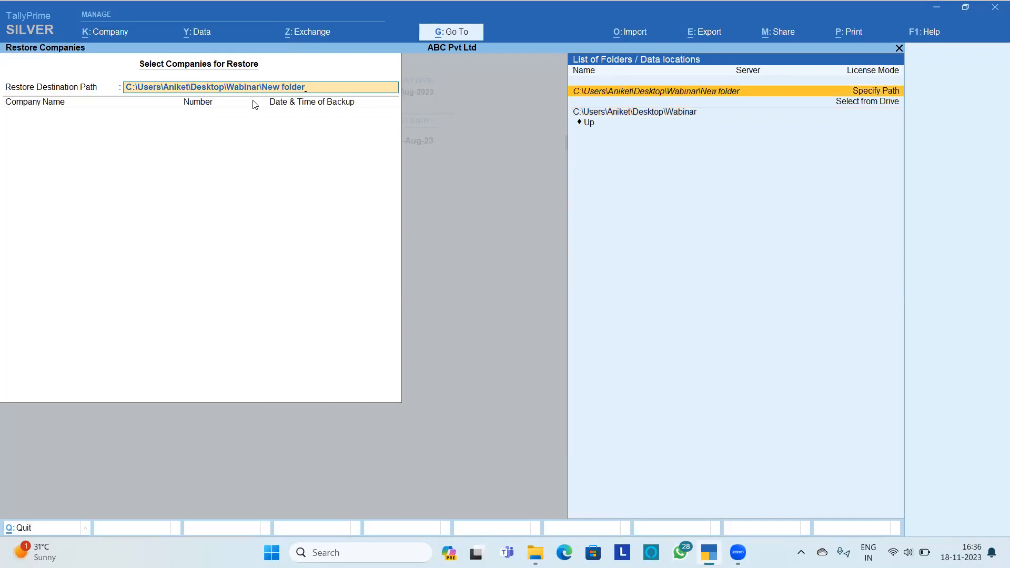
pyautogui.press('Return')
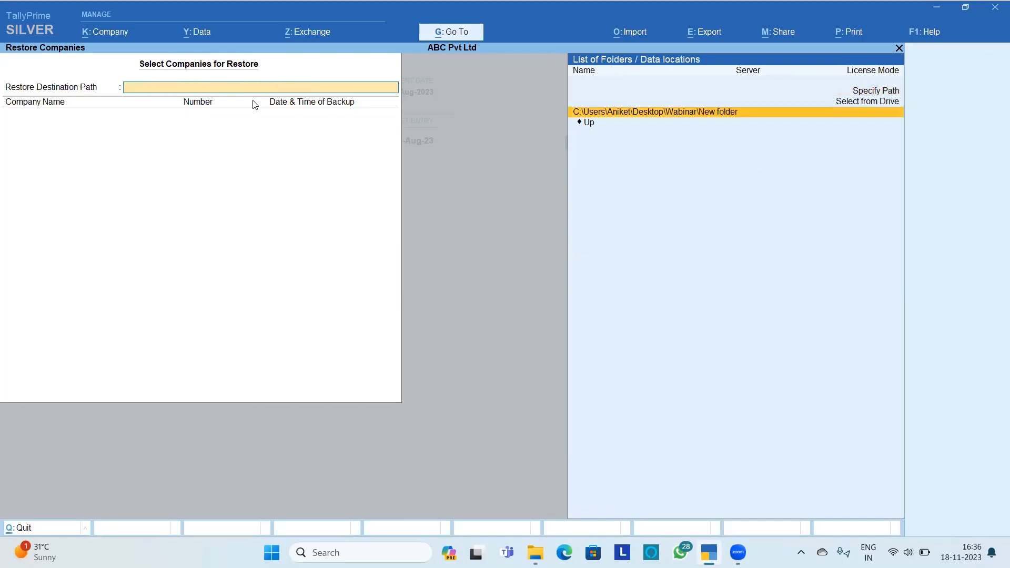
pyautogui.press('Return')
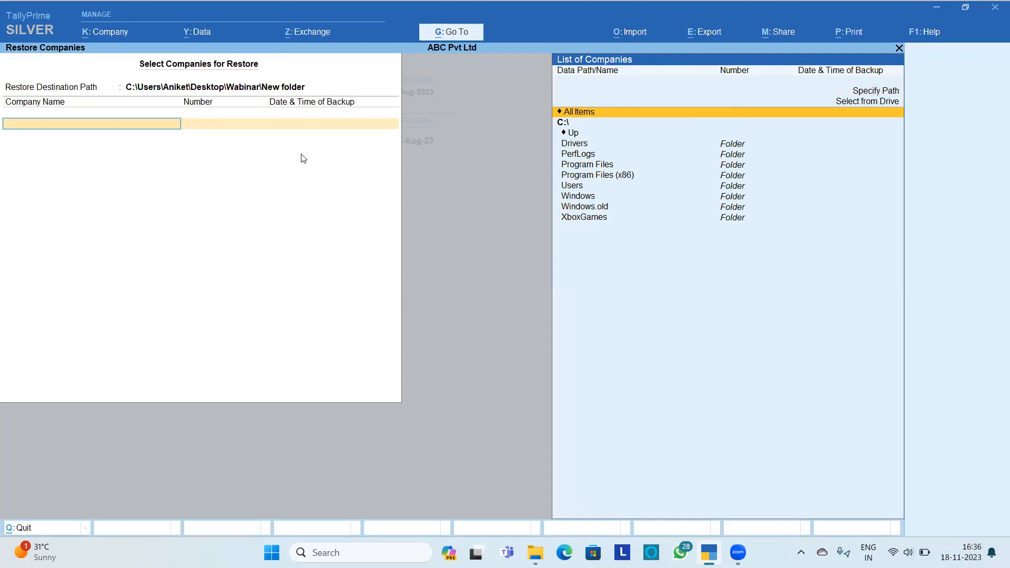
# Step: Use the copied New folder path as the backup source and restore ABC Pvt Ltd (100001) from it
pyautogui.hotkey('ctrl', 'v')
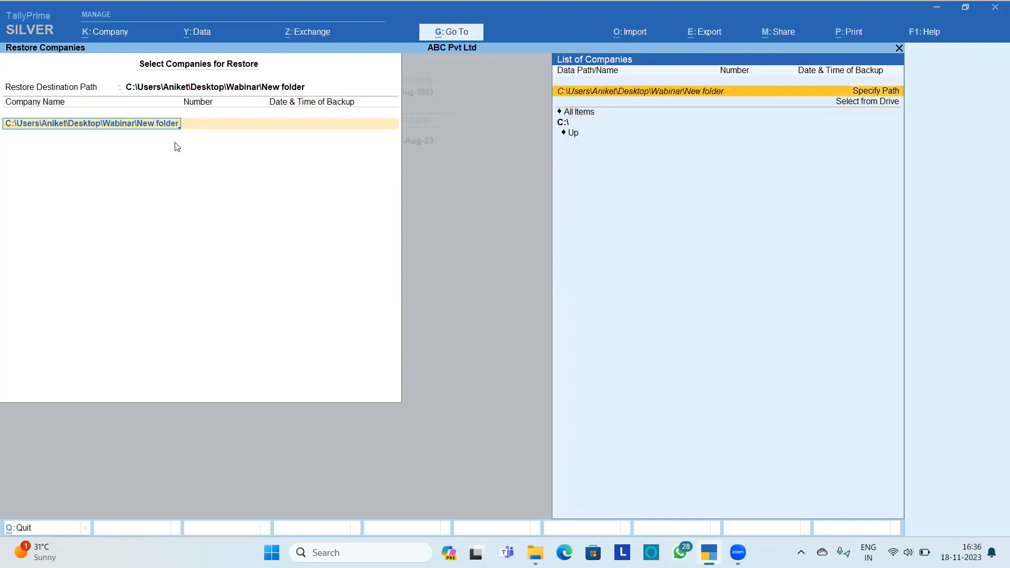
pyautogui.press('Return')
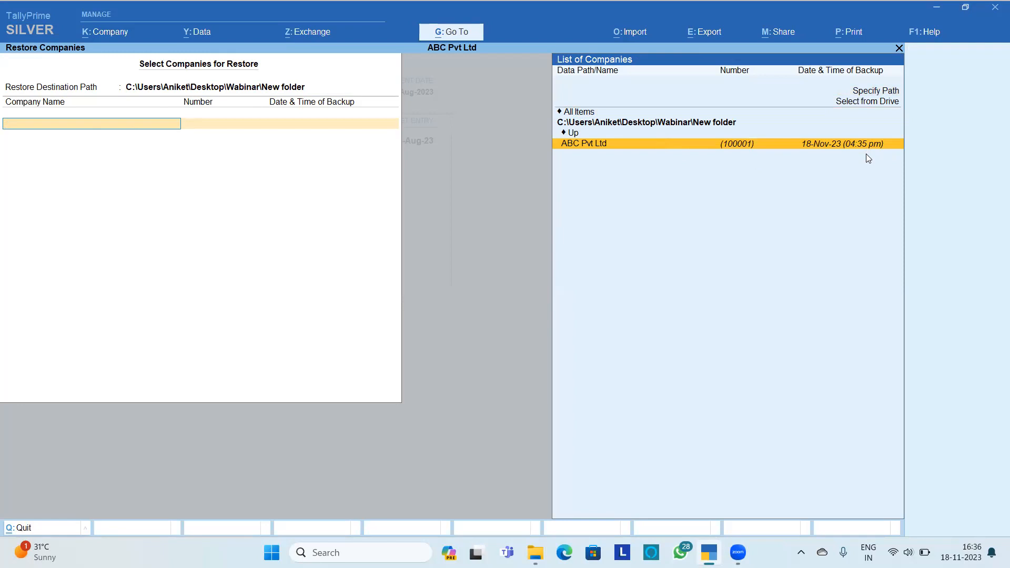
pyautogui.press('Return')
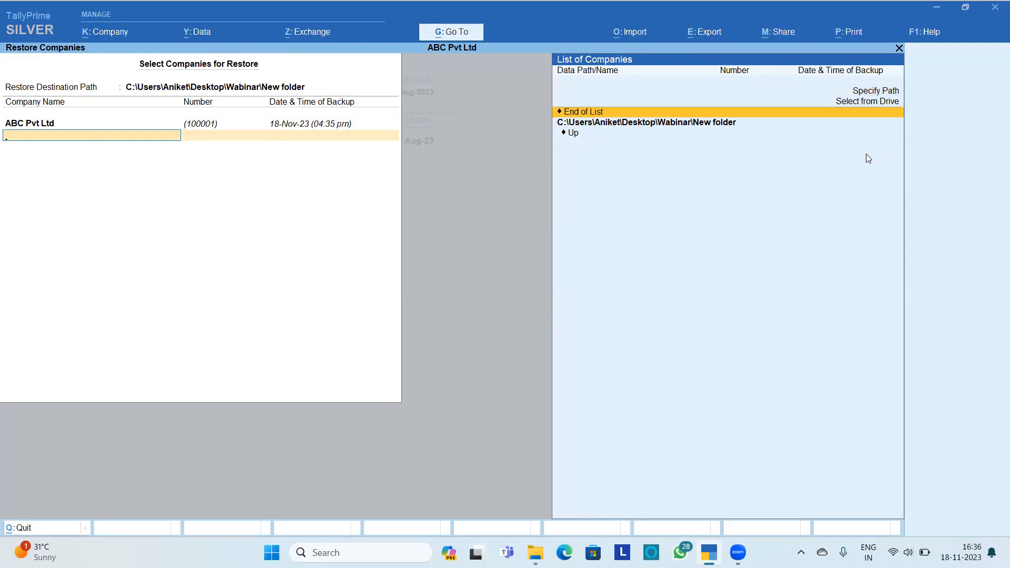
pyautogui.press('Return')
pyautogui.press('Return')
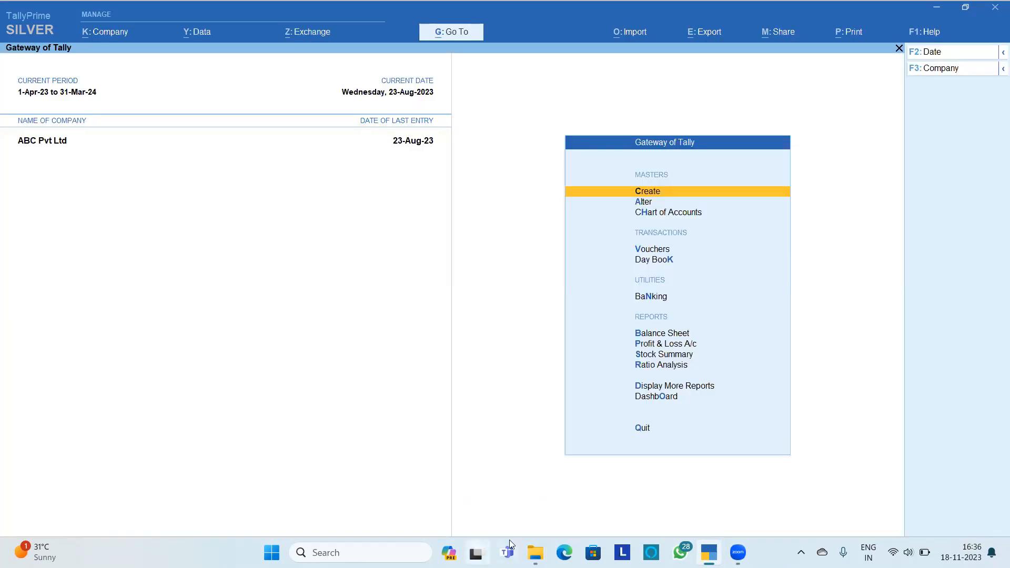
# Step: Check New folder in File Explorer for the restored 100001 company folder, and return to TallyPrime
pyautogui.click(535, 552)
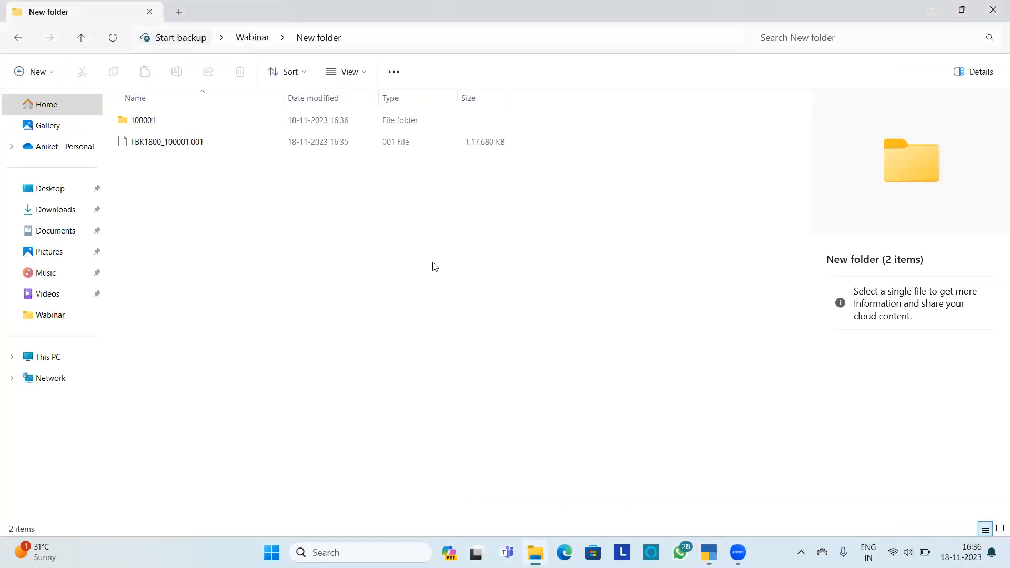
pyautogui.click(210, 119)
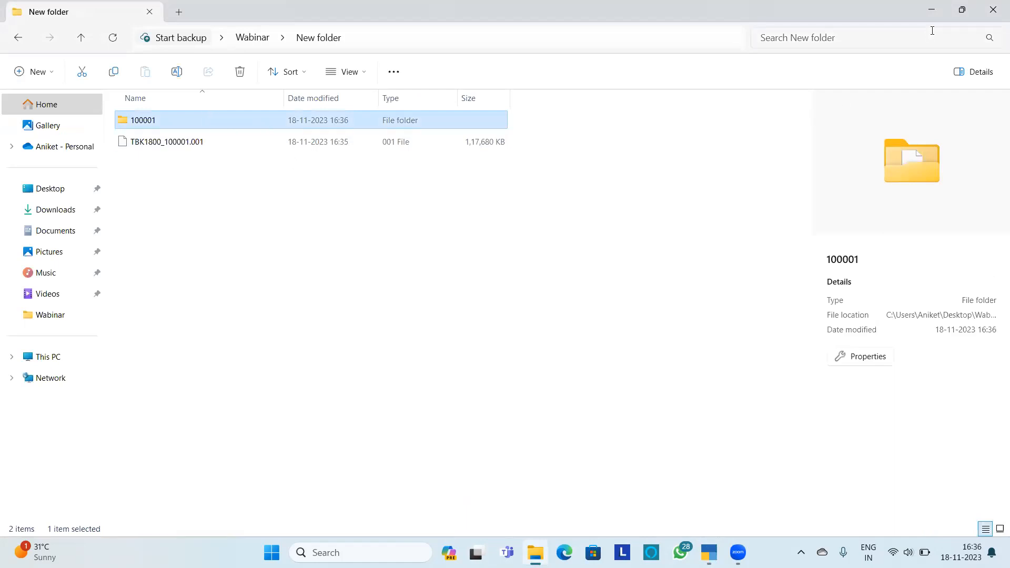
pyautogui.click(931, 10)
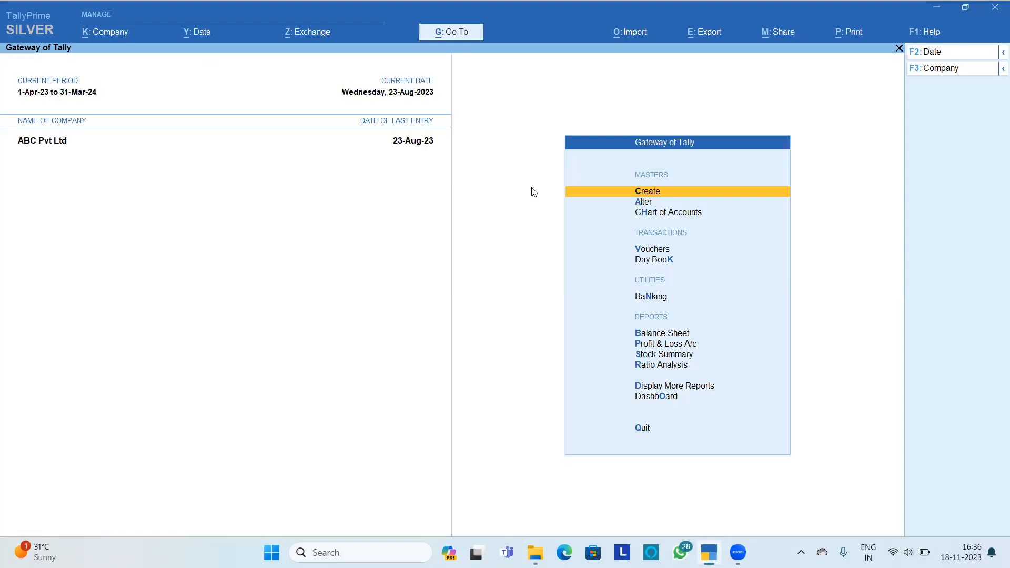
# Step: Verify the data of ABC Pvt Ltd for errors before splitting, and close the error list
pyautogui.press('Escape')
pyautogui.press('Escape')
pyautogui.press('alt')
pyautogui.hotkey('alt', 'y')
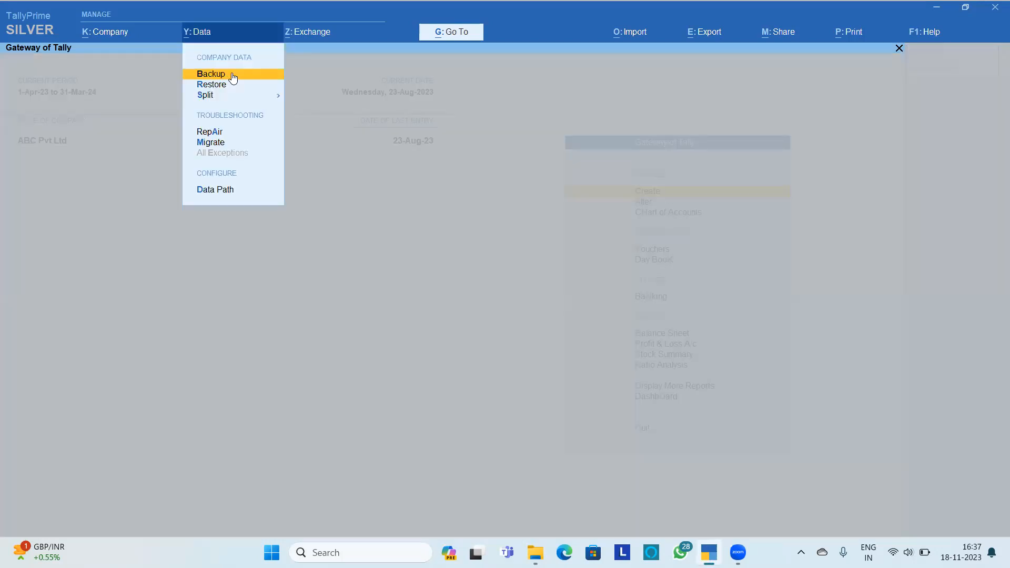
pyautogui.press('Down')
pyautogui.press('Down')
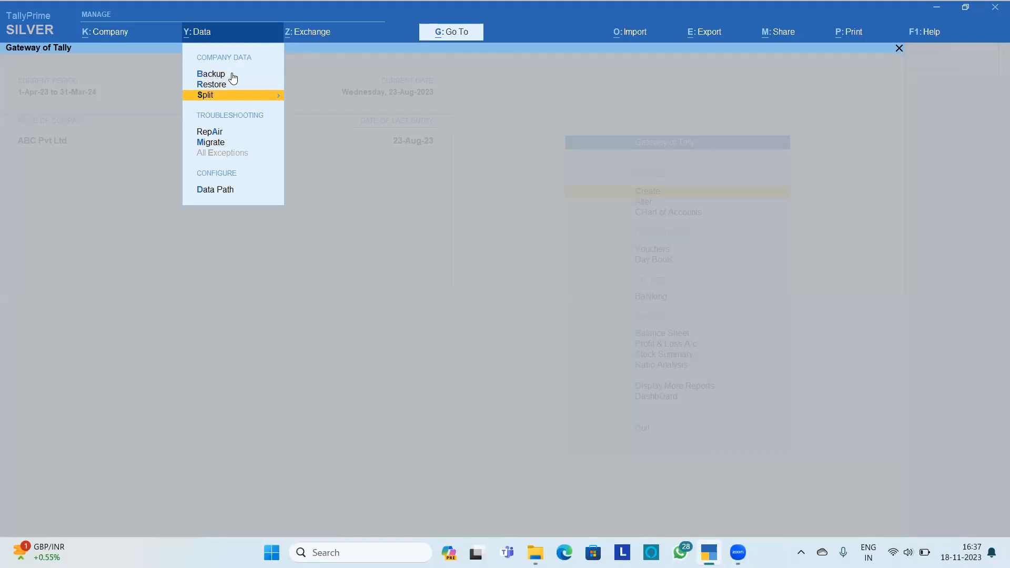
pyautogui.press('Return')
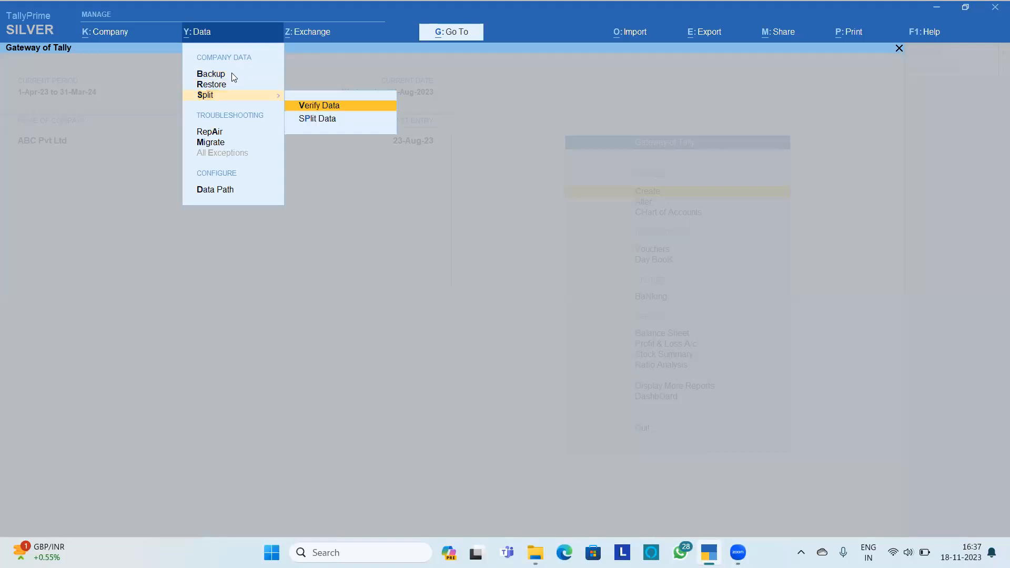
pyautogui.click(326, 107)
pyautogui.press('Return')
pyautogui.press('Return')
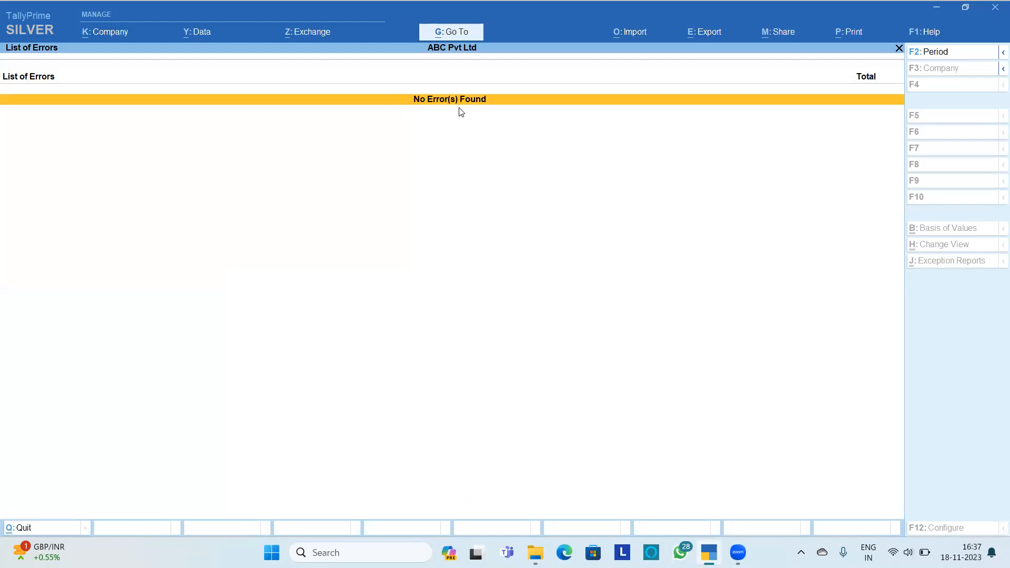
pyautogui.press('Escape')
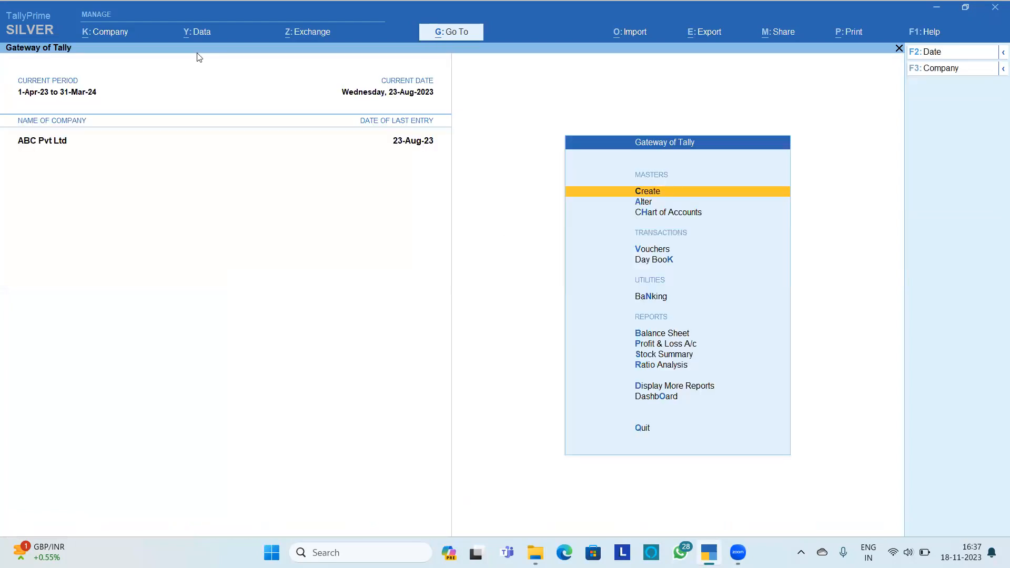
# Step: Split the data of ABC Pvt Ltd from 1-Apr-23 into two companies
pyautogui.hotkey('alt', 'y')
pyautogui.press('Down')
pyautogui.press('Down')
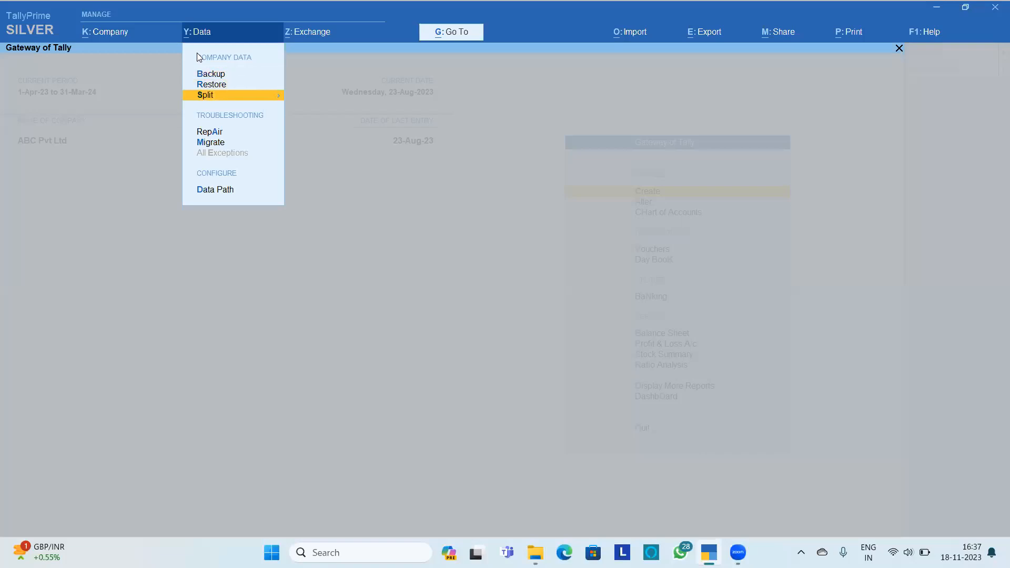
pyautogui.press('Return')
pyautogui.press('Down')
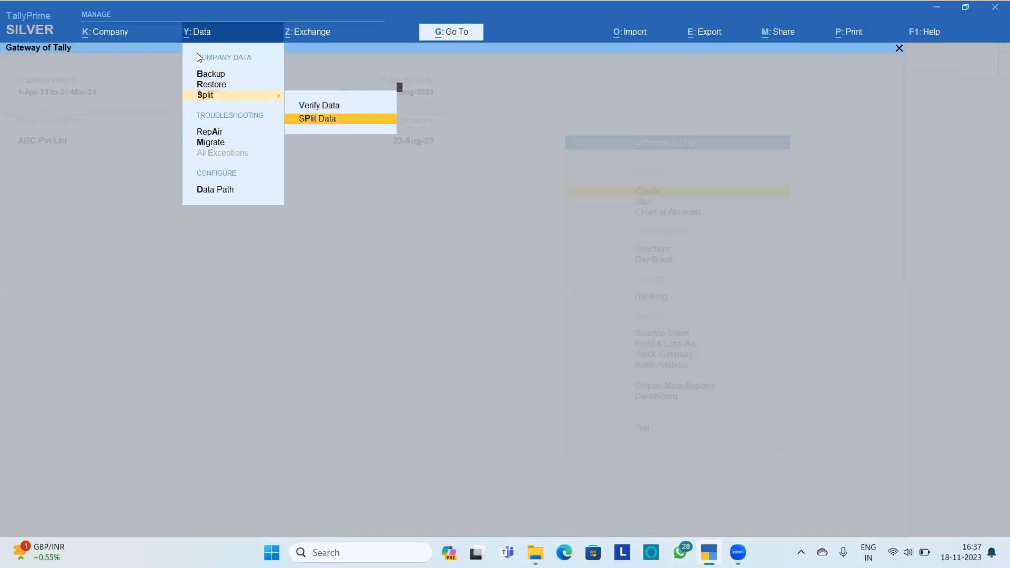
pyautogui.press('Return')
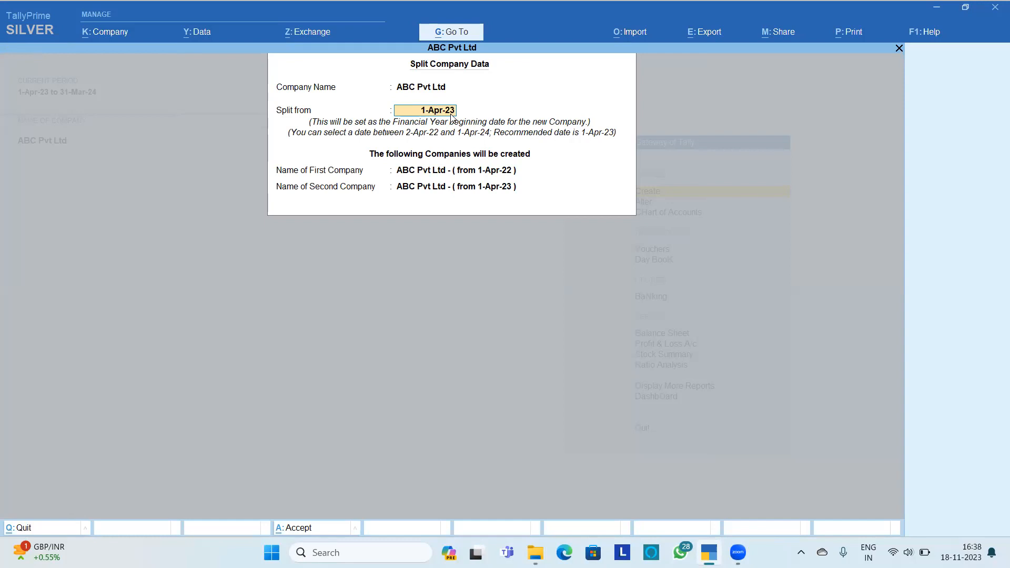
pyautogui.press('Return')
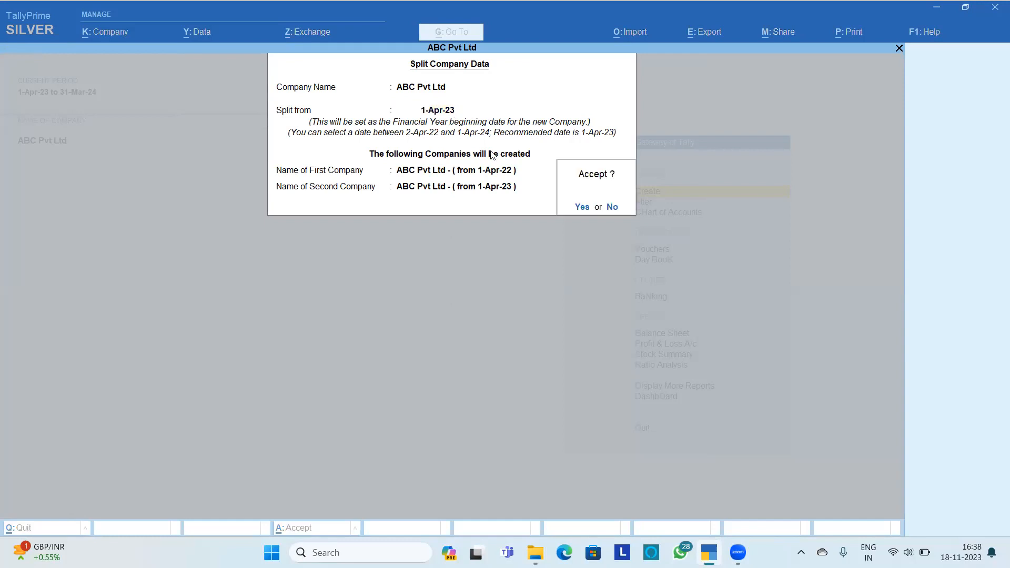
pyautogui.press('n')
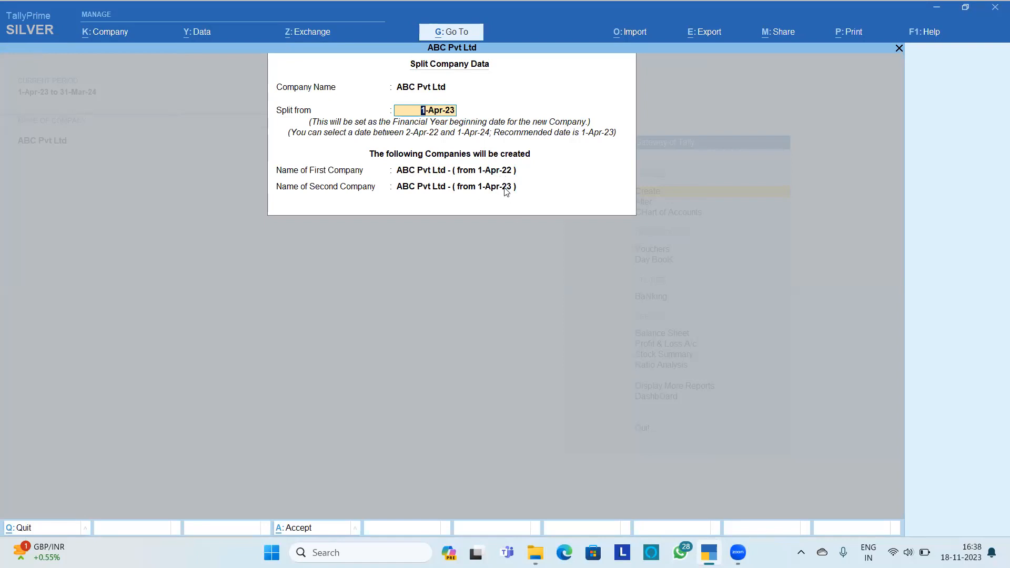
pyautogui.press('Return')
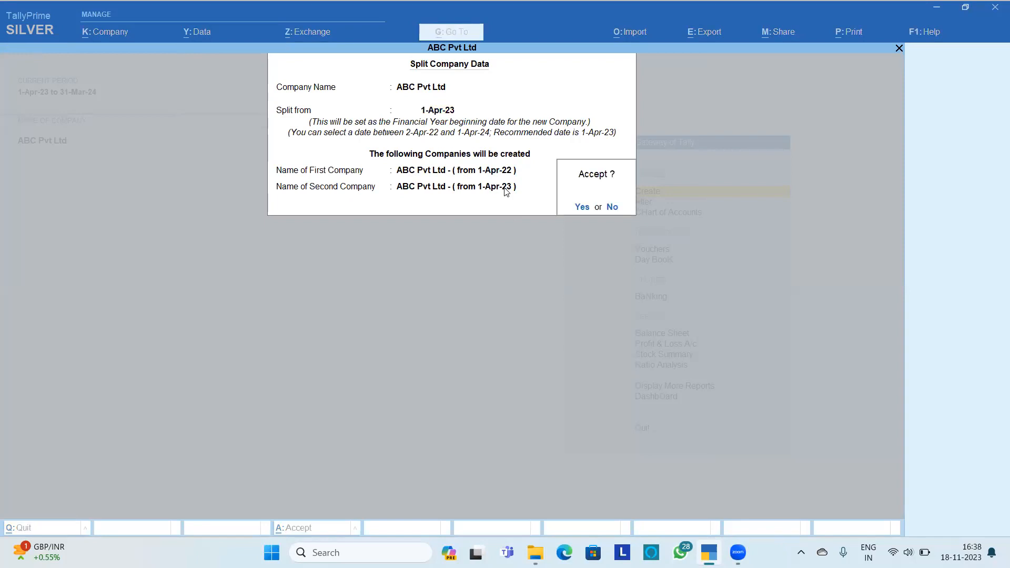
pyautogui.press('Return')
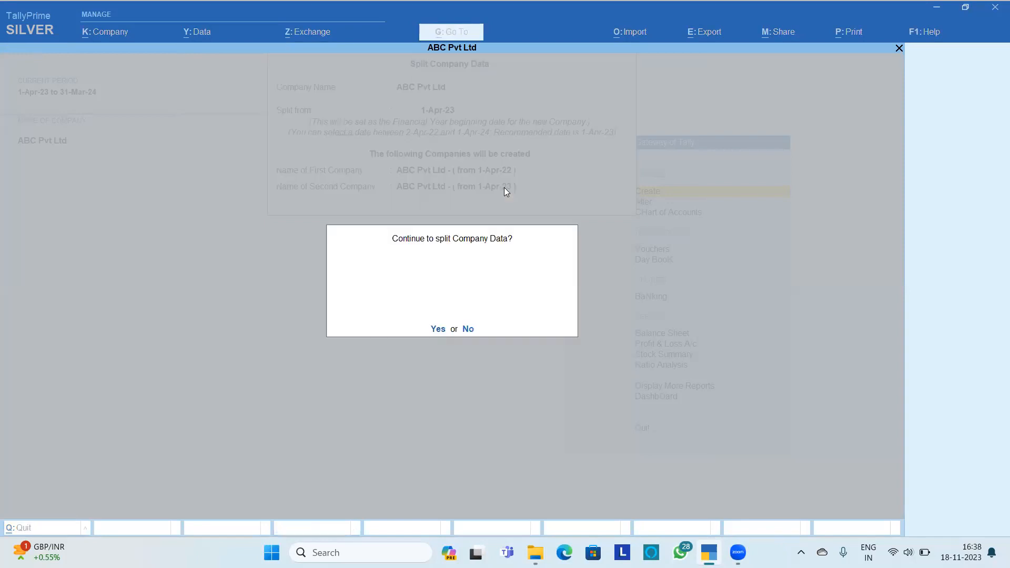
pyautogui.click(442, 333)
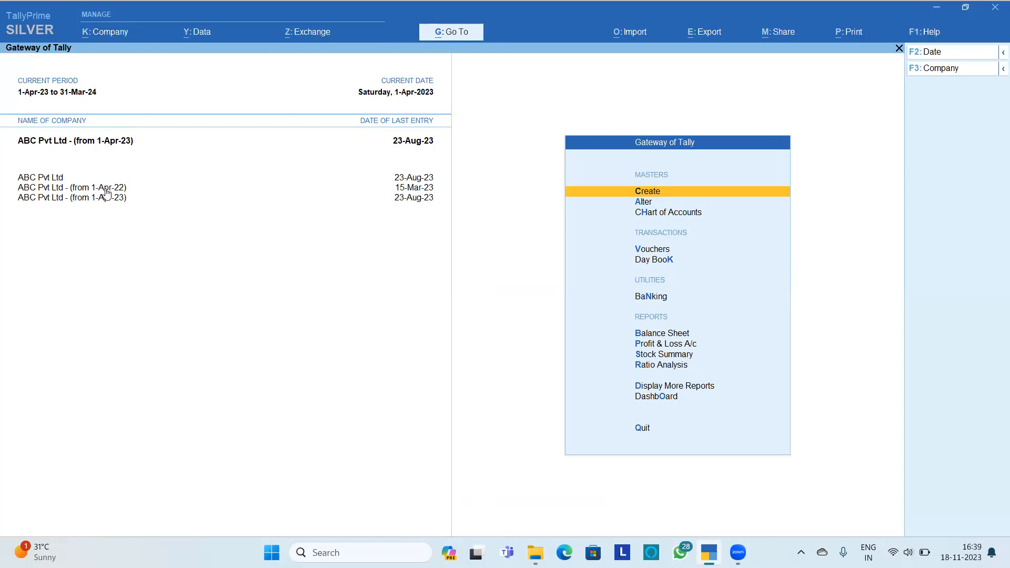
# Step: Review the split companies and the alteration details of ABC Pvt Ltd - (from 1-Apr-23), leaving without saving changes
pyautogui.click(61, 179)
pyautogui.click(125, 188)
pyautogui.click(125, 199)
pyautogui.hotkey('alt', 'k')
pyautogui.press('Down')
pyautogui.press('Down')
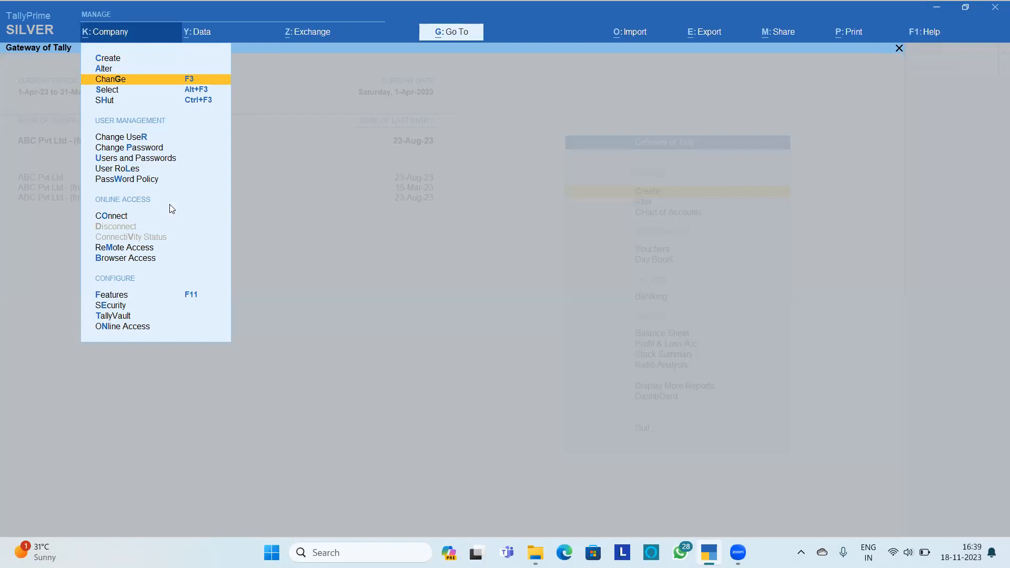
pyautogui.press('Up')
pyautogui.press('Return')
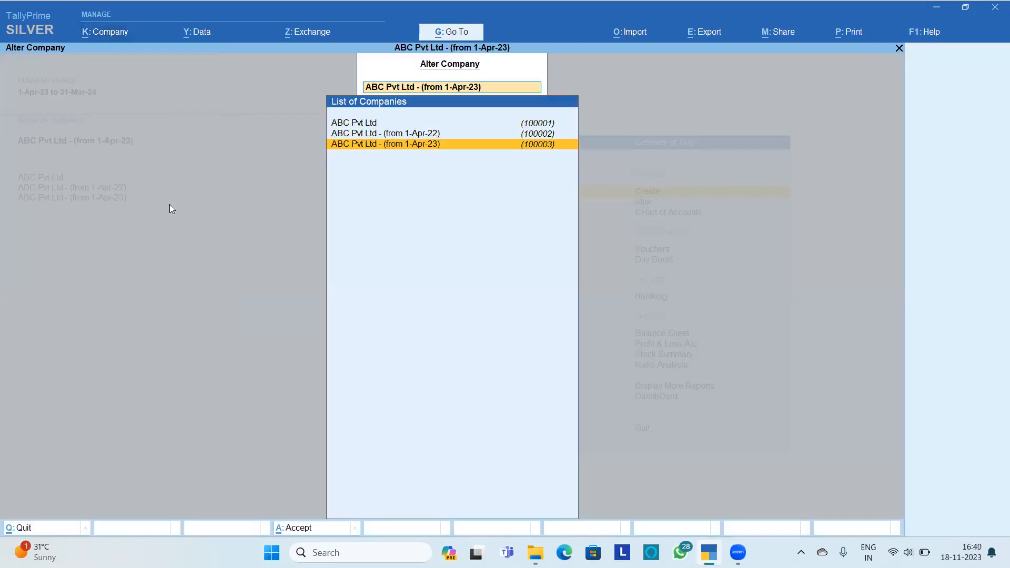
pyautogui.press('Return')
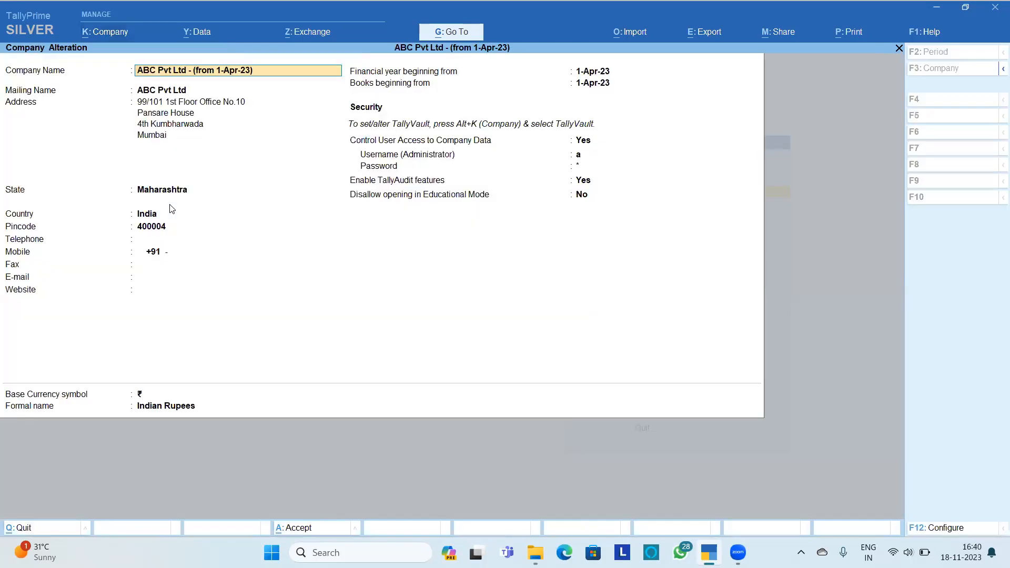
pyautogui.press('Escape')
pyautogui.press('Escape')
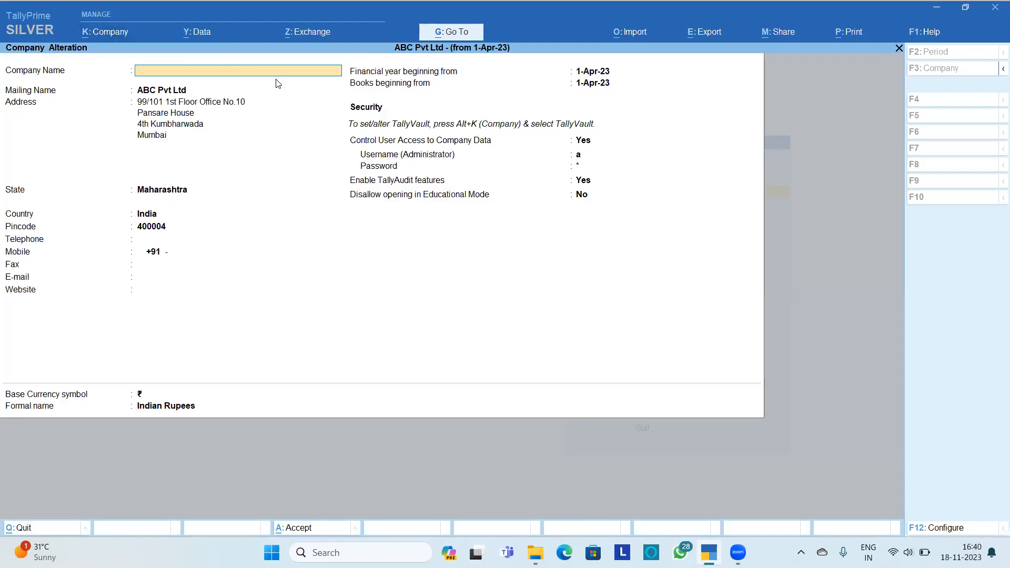
pyautogui.press('Return')
pyautogui.press('Escape')
pyautogui.press('Escape')
pyautogui.press('Escape')
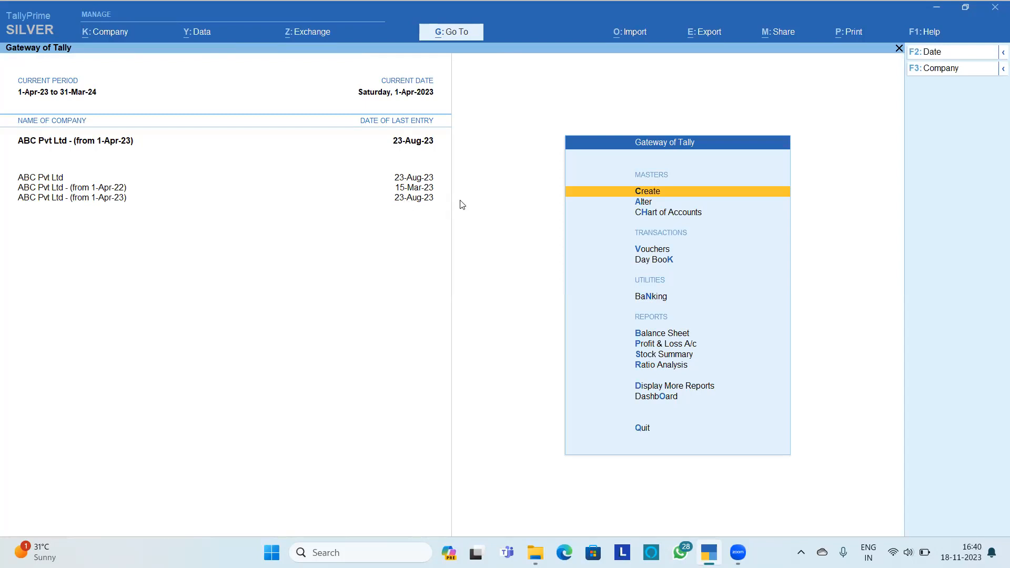
# Step: Shut ABC Pvt Ltd - (from 1-Apr-23) and ABC Pvt Ltd - (from 1-Apr-22), keeping only the original ABC Pvt Ltd loaded
pyautogui.press('alt')
pyautogui.hotkey('alt', 'F3')
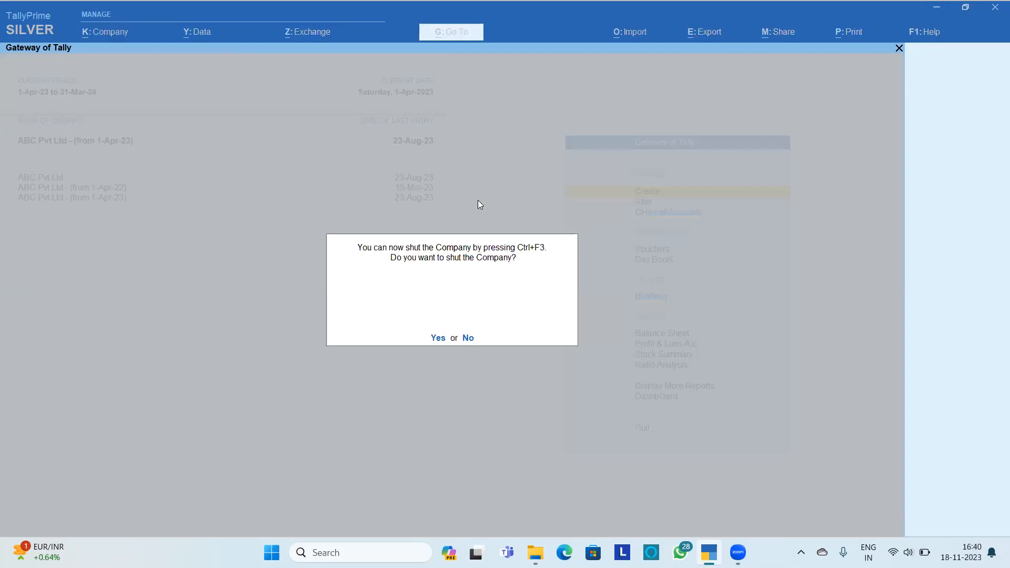
pyautogui.press('Return')
pyautogui.press('Return')
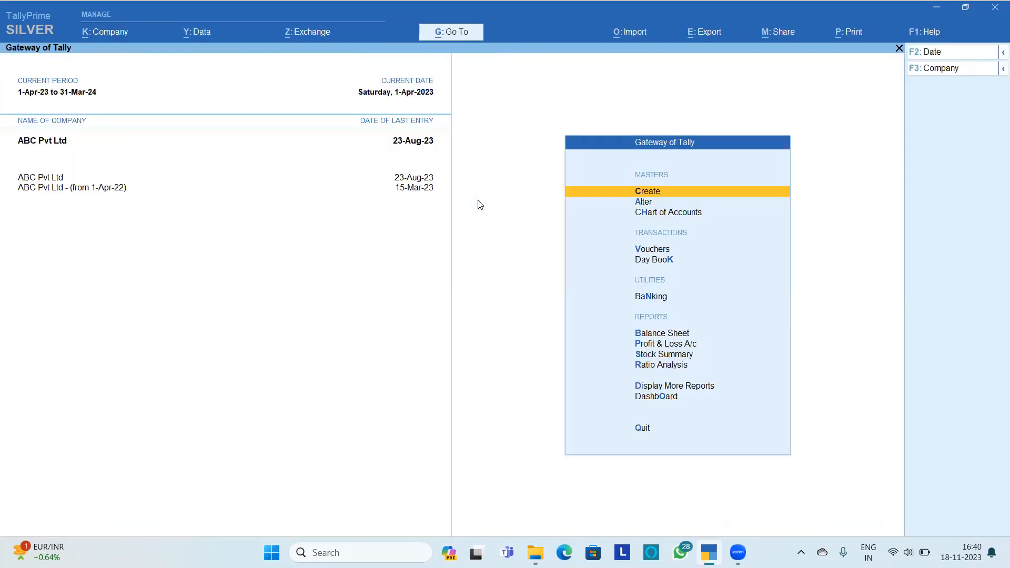
pyautogui.hotkey('alt', 'F3')
pyautogui.press('Return')
pyautogui.press('Down')
pyautogui.press('Return')
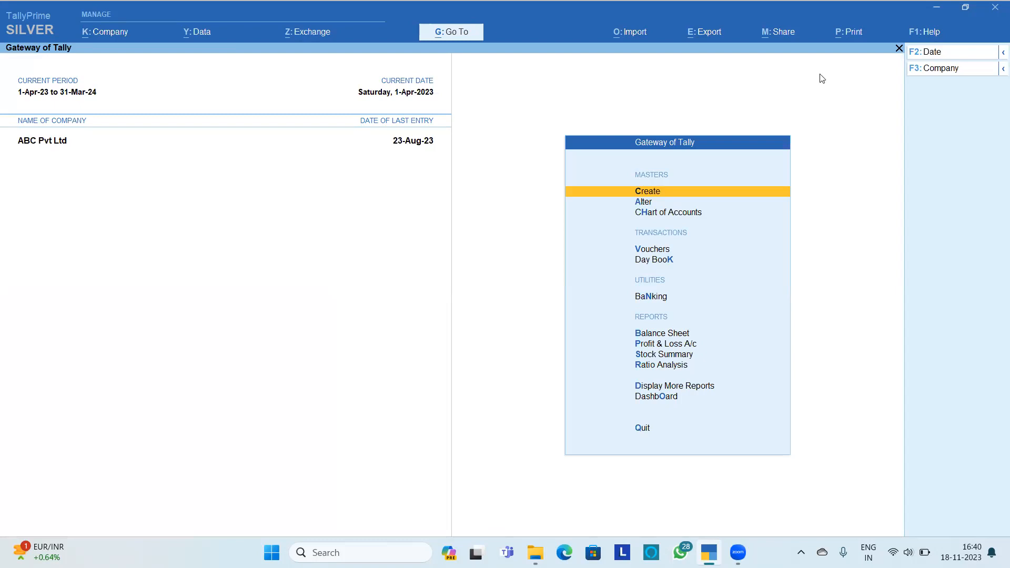
# Step: Open the export settings for the masters of ABC Pvt Ltd
pyautogui.hotkey('alt', 'e')
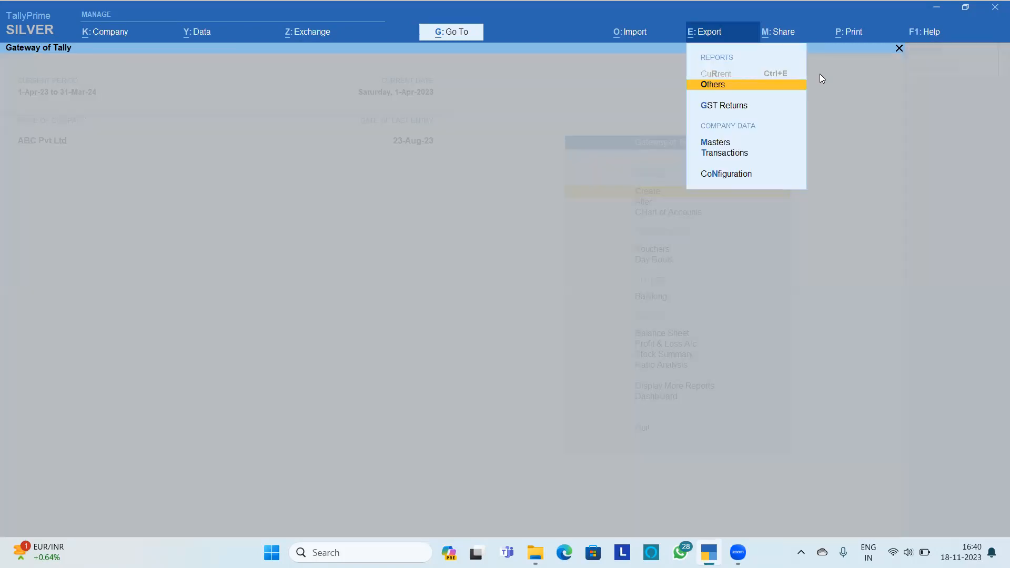
pyautogui.press('Down')
pyautogui.press('Down')
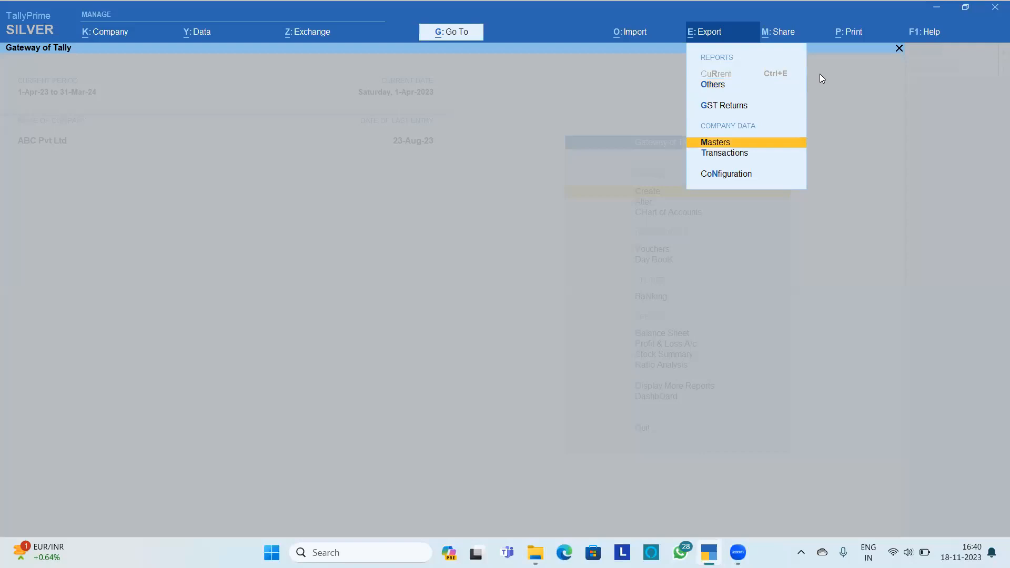
pyautogui.press('Down')
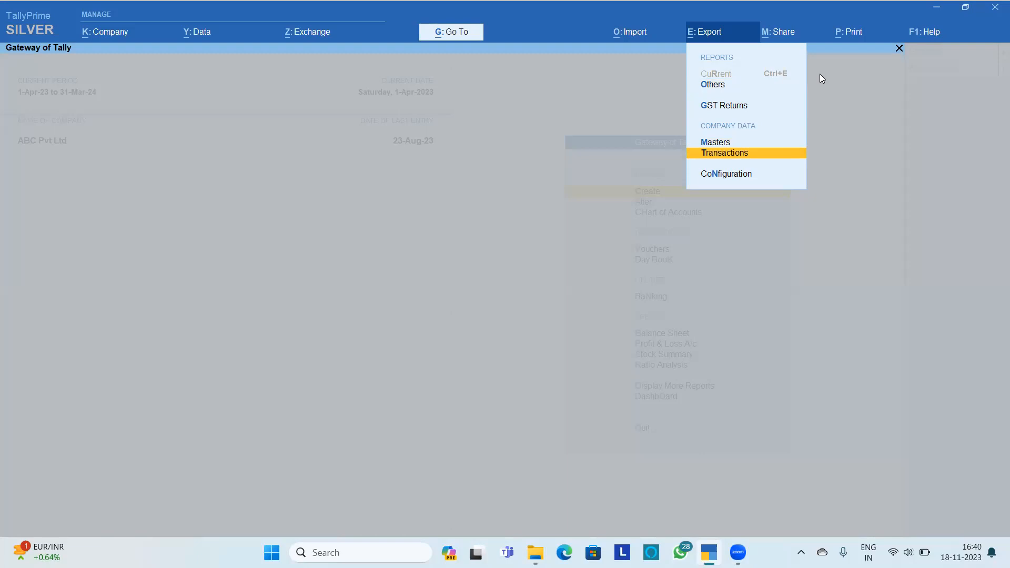
pyautogui.press('Up')
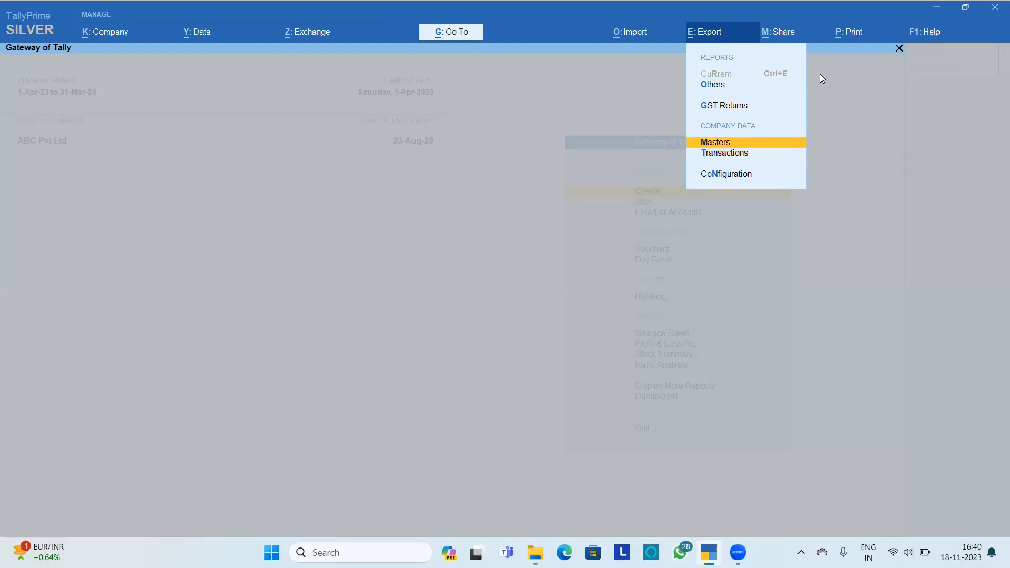
pyautogui.press('Return')
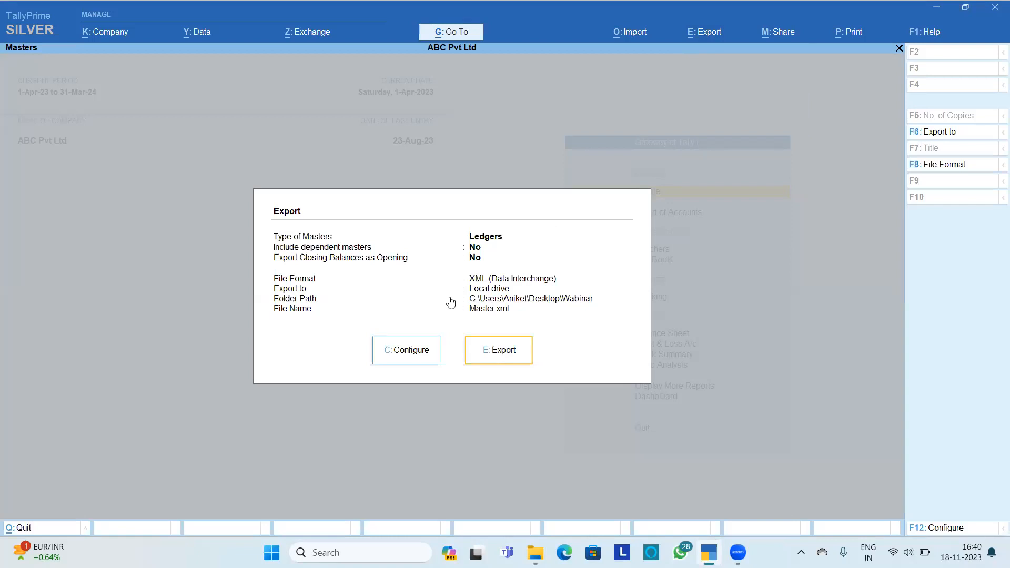
# Step: Examine the configuration options for exporting masters and leave them without changes
pyautogui.click(418, 353)
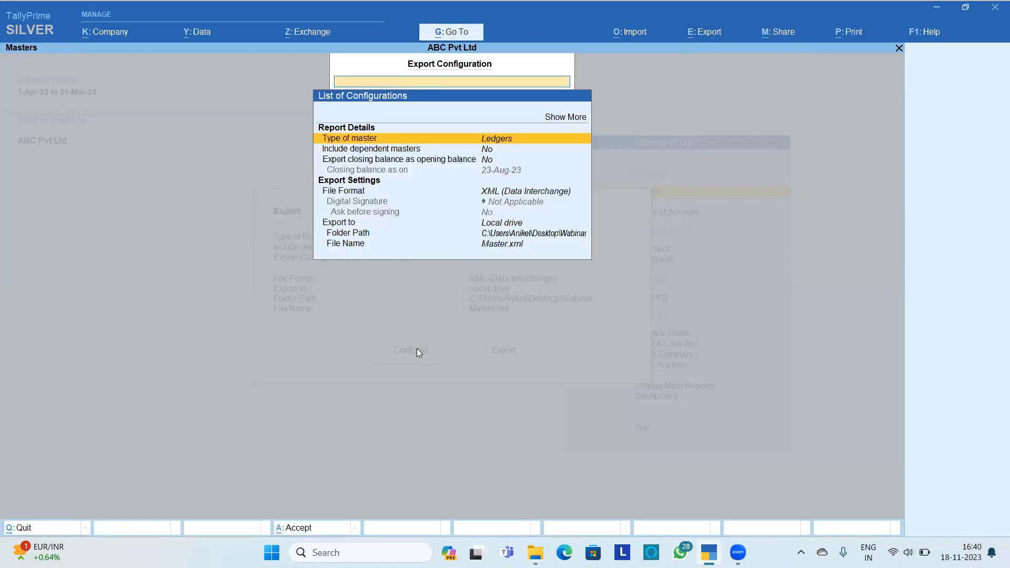
pyautogui.press('Down')
pyautogui.press('Down')
pyautogui.press('Down')
pyautogui.press('Down')
pyautogui.press('Down')
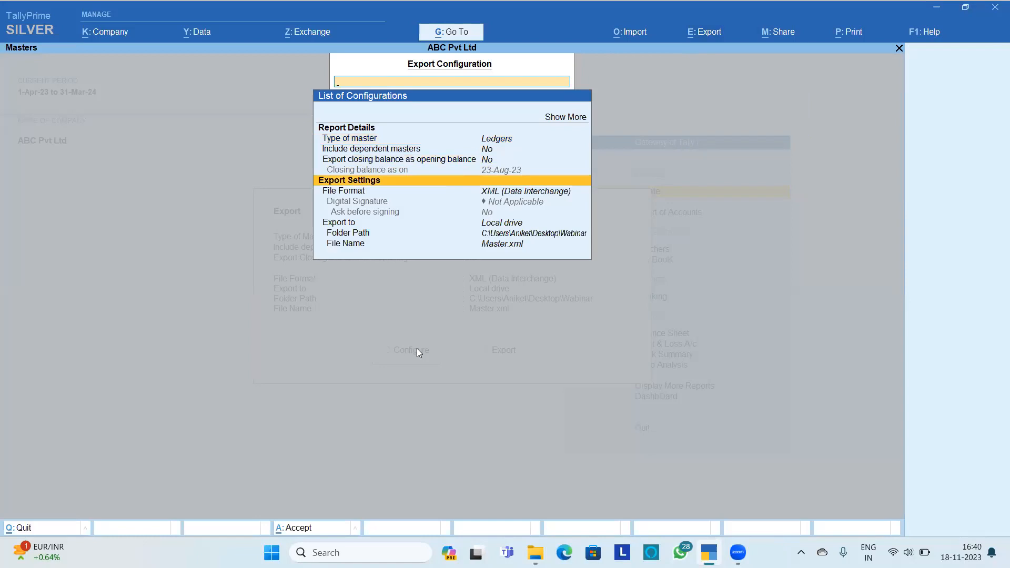
pyautogui.press('Escape')
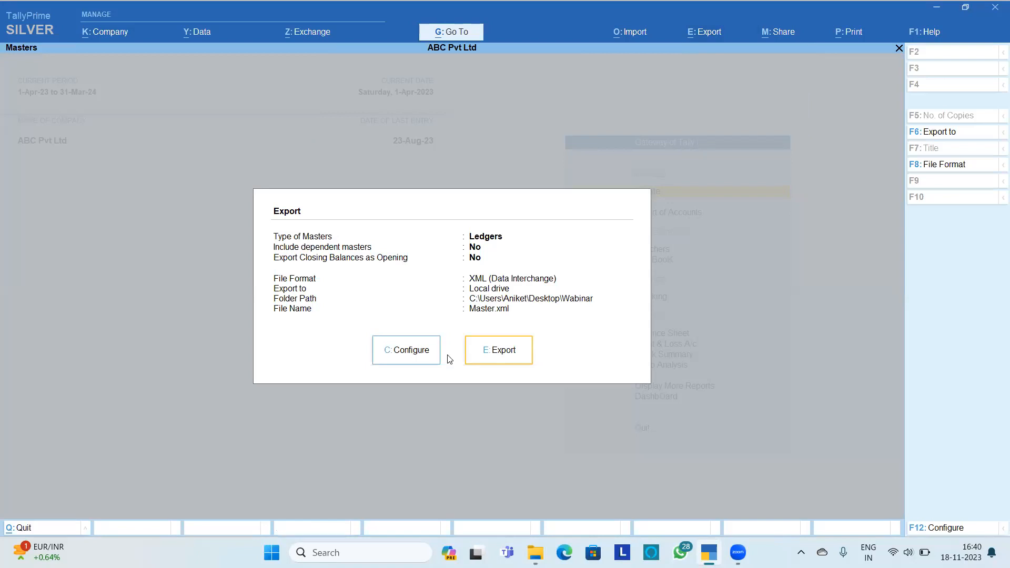
# Step: Expand the masters export configuration to show more options and set Include dependent masters to Yes
pyautogui.click(426, 350)
pyautogui.press('Down')
pyautogui.press('Up')
pyautogui.press('Up')
pyautogui.press('Up')
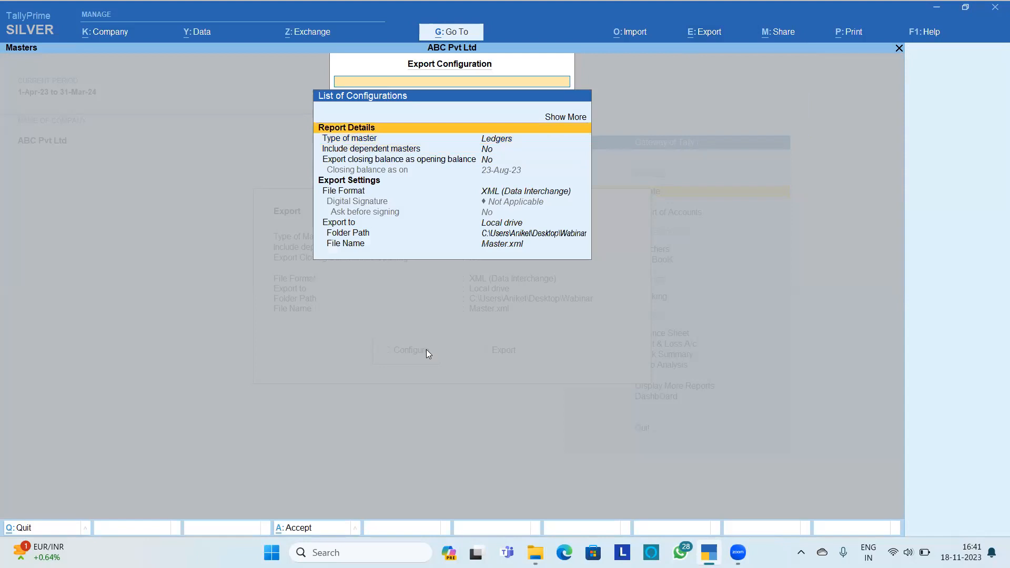
pyautogui.press('Return')
pyautogui.press('Down')
pyautogui.press('Down')
pyautogui.press('Down')
pyautogui.press('Down')
pyautogui.press('Up')
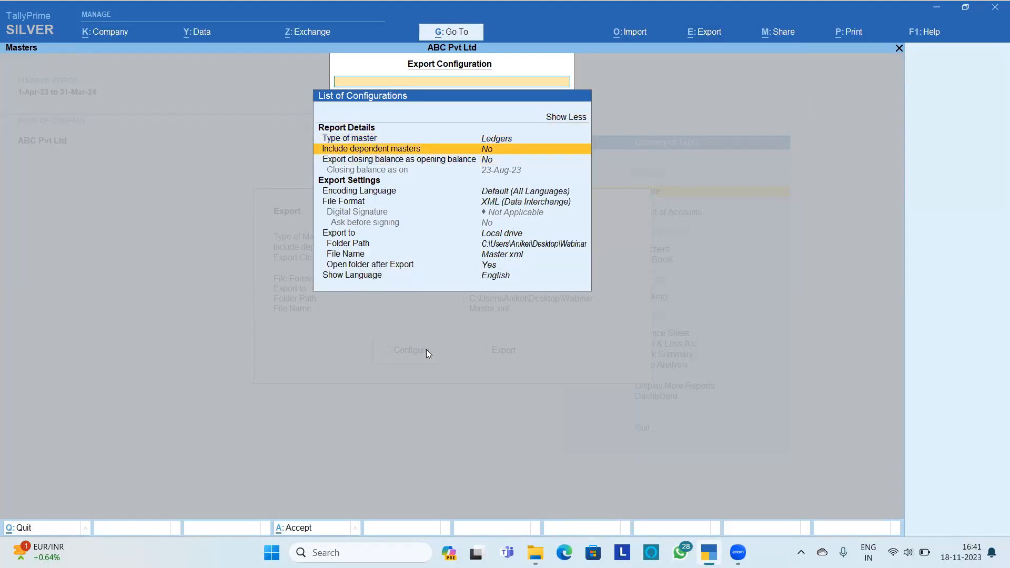
pyautogui.press('Return')
pyautogui.press('Down')
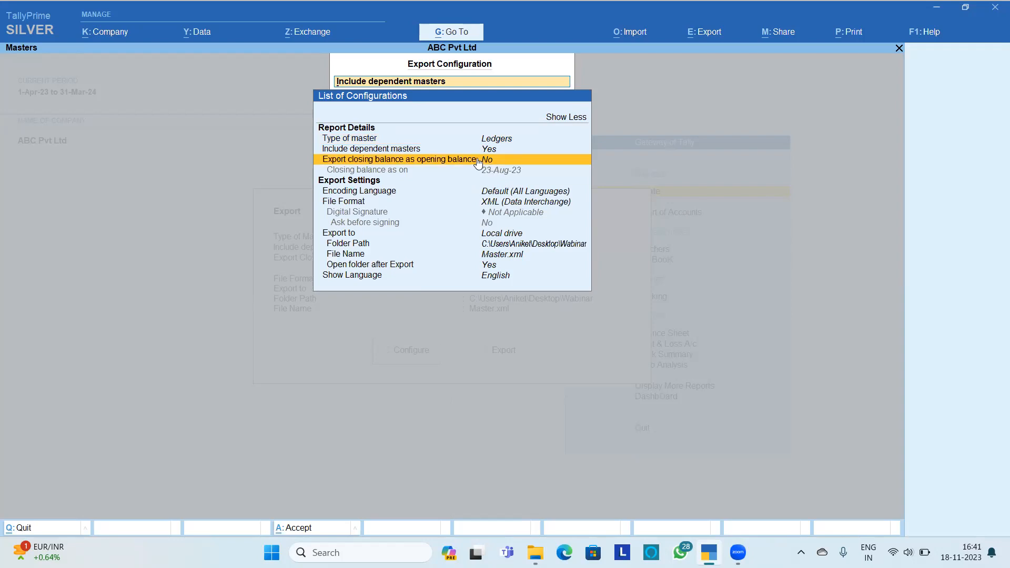
# Step: Set the type of master to All Masters and accept the export configuration
pyautogui.scroll(1, 478, 163)
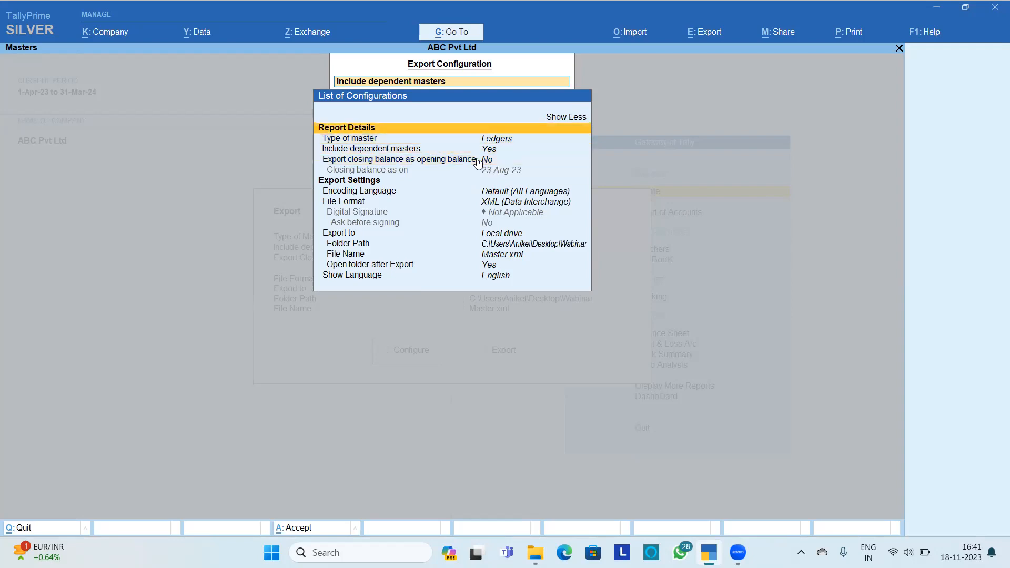
pyautogui.press('Return')
pyautogui.press('Up')
pyautogui.press('Up')
pyautogui.press('Up')
pyautogui.press('Up')
pyautogui.press('Up')
pyautogui.press('Up')
pyautogui.press('Up')
pyautogui.press('Up')
pyautogui.press('Up')
pyautogui.press('Up')
pyautogui.press('Up')
pyautogui.press('Up')
pyautogui.press('Return')
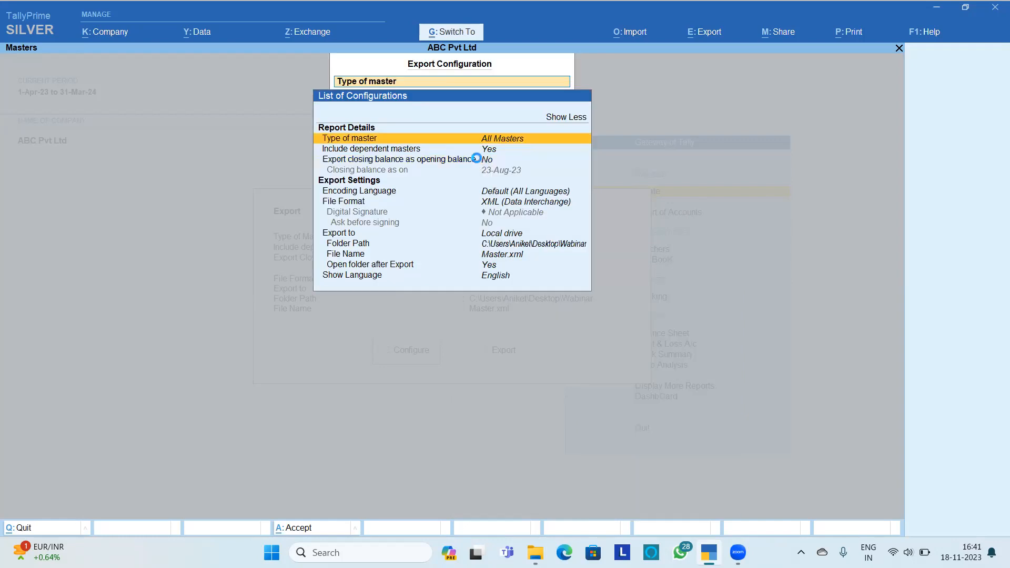
pyautogui.hotkey('ctrl', 'a')
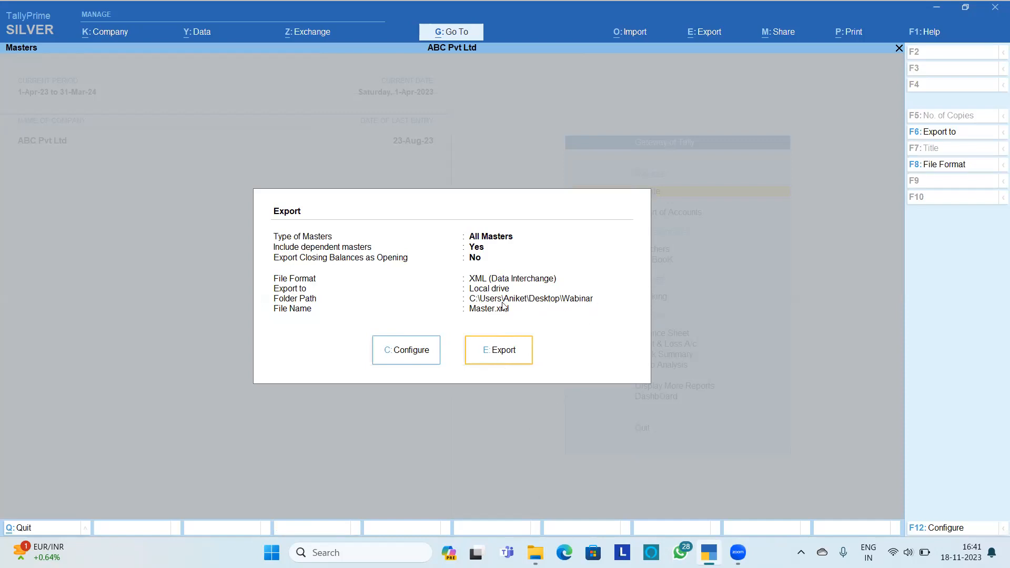
# Step: Export all masters to Master.xml in the Wabinar folder and select the exported file there
pyautogui.click(512, 348)
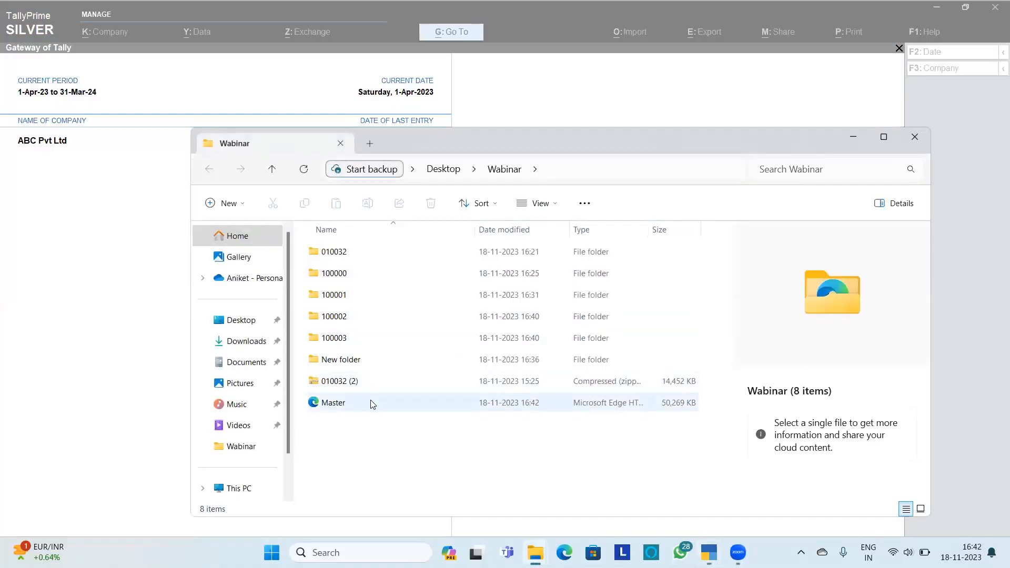
pyautogui.click(370, 401)
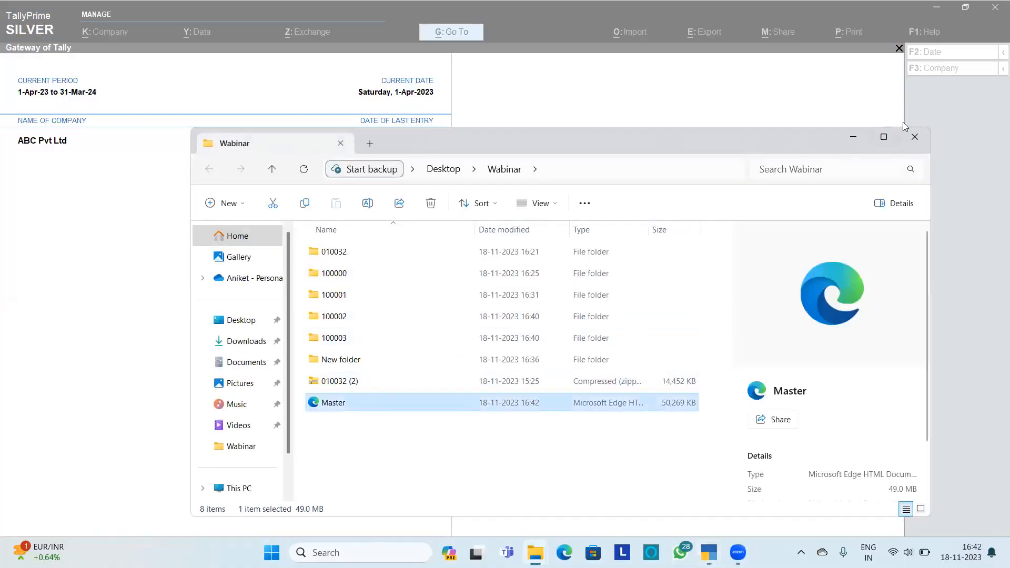
pyautogui.press('super+Up')
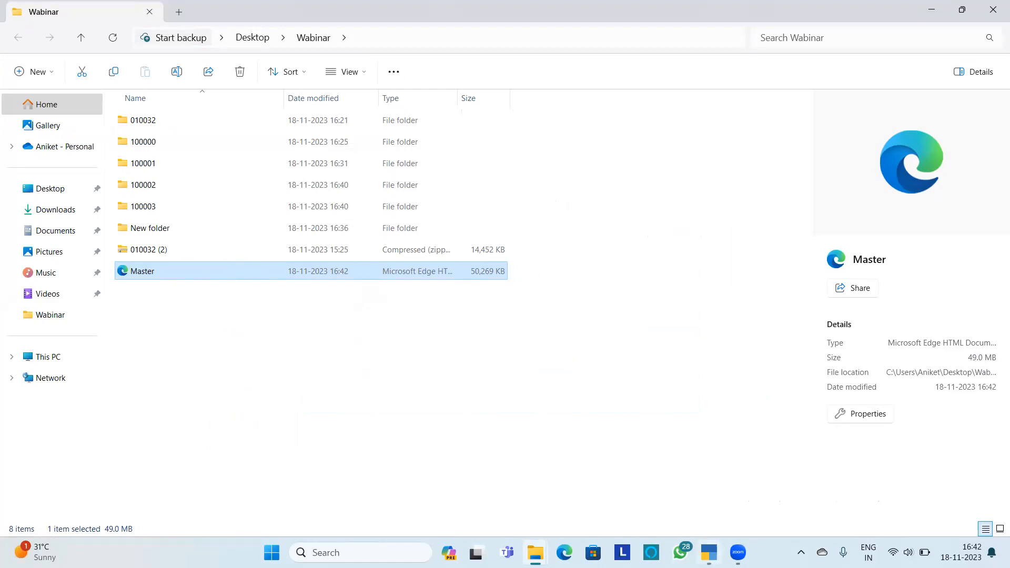
# Step: Switch back to TallyPrime and shut the company ABC Pvt Ltd
pyautogui.moveTo(709, 552)
pyautogui.click(701, 473)
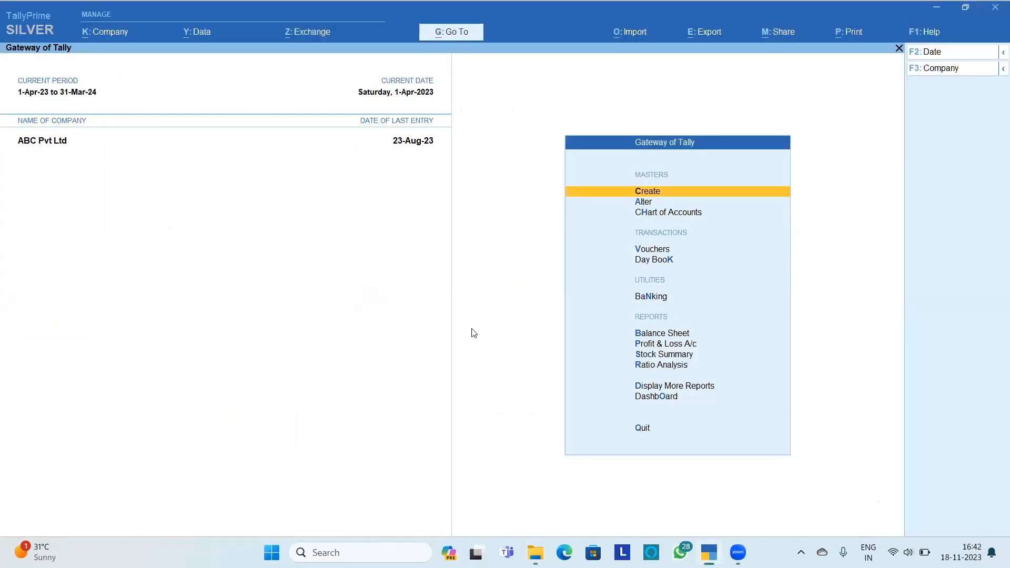
pyautogui.press('alt')
pyautogui.hotkey('alt', 'F3')
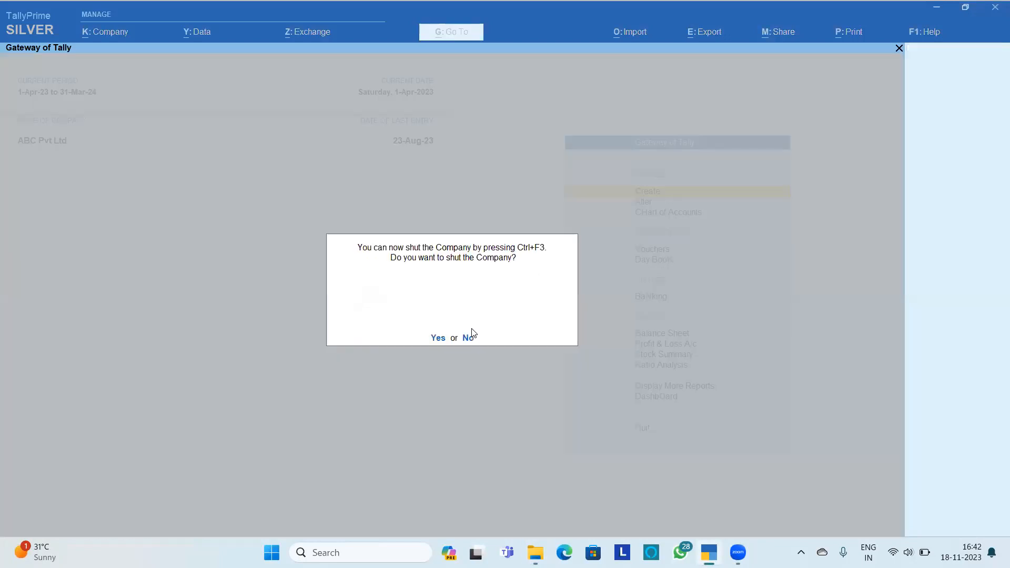
pyautogui.click(472, 331)
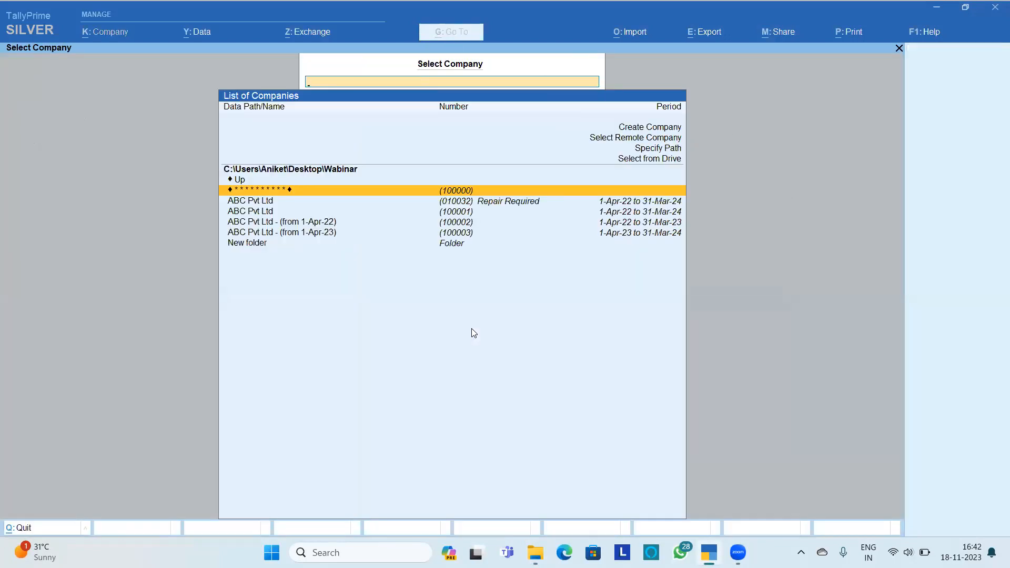
# Step: Create a company named Demo in the state of Maharashtra and accept its default features
pyautogui.press('Up')
pyautogui.press('Up')
pyautogui.press('Up')
pyautogui.press('Up')
pyautogui.press('Up')
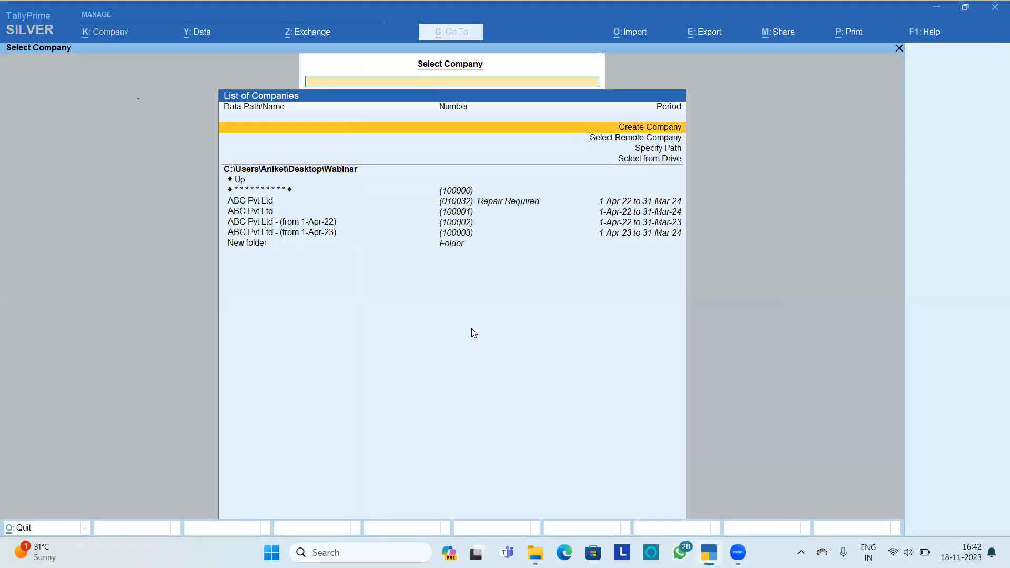
pyautogui.press('Return')
pyautogui.write('Demo')
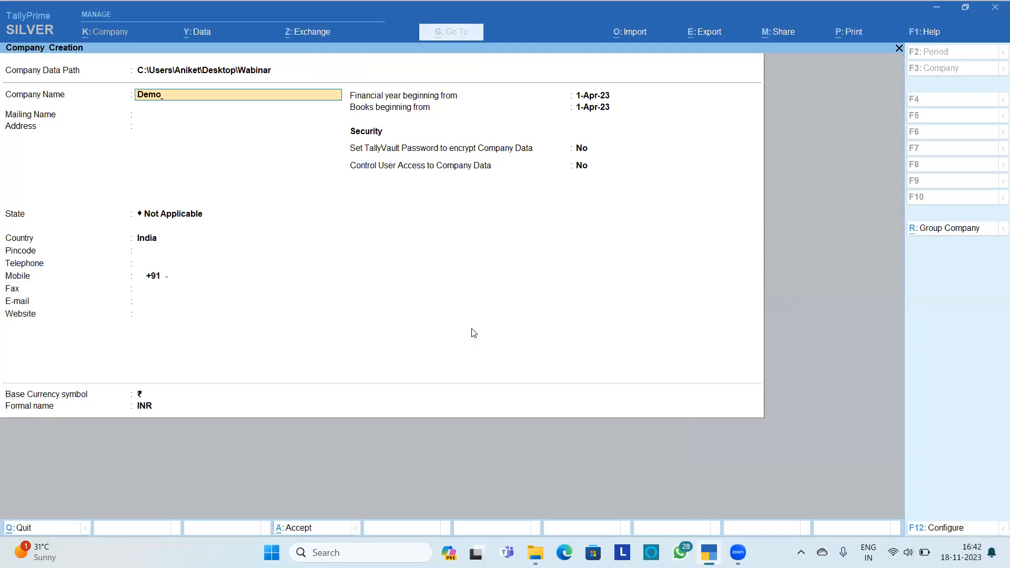
pyautogui.press('Return')
pyautogui.press('Return')
pyautogui.press('Return')
pyautogui.press('Return')
pyautogui.press('Return')
pyautogui.press('BackSpace')
pyautogui.press('BackSpace')
pyautogui.write('Maha')
pyautogui.press('Return')
pyautogui.hotkey('ctrl', 'a')
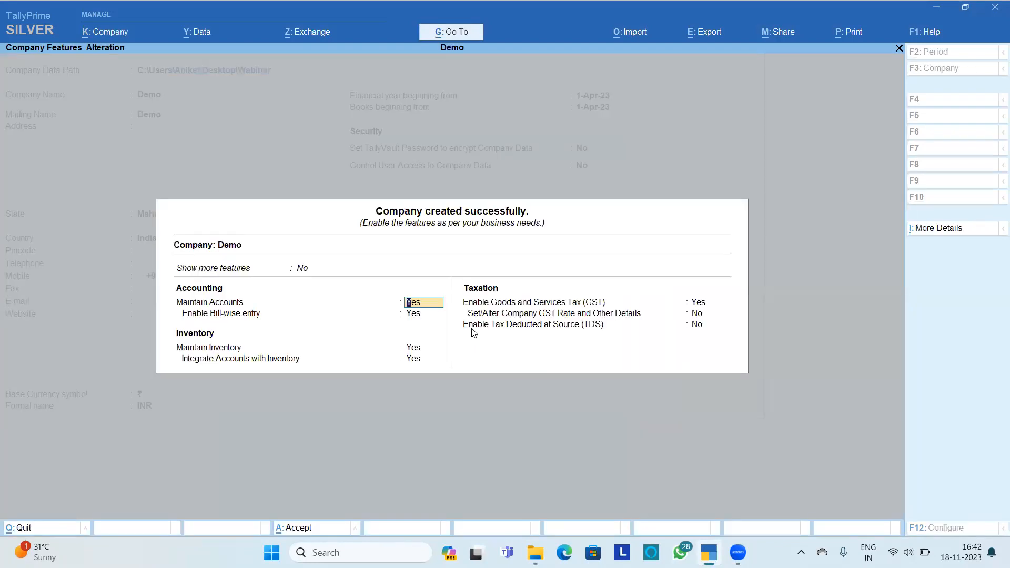
pyautogui.hotkey('ctrl', 'a')
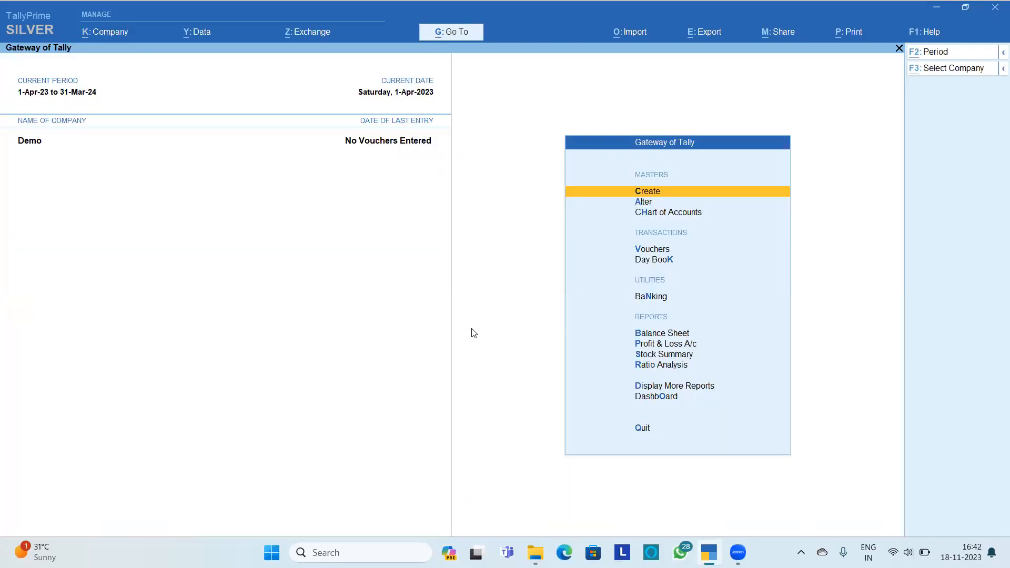
# Step: Alter the Demo company so its financial year begins from 1-4-22, and save it
pyautogui.hotkey('alt', 'k')
pyautogui.press('a')
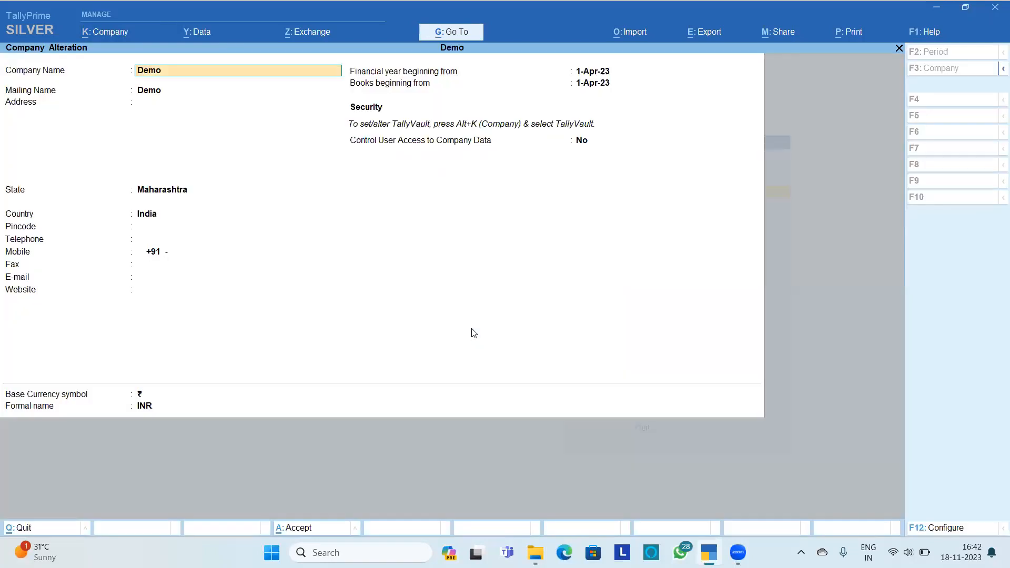
pyautogui.click(581, 76)
pyautogui.write('1')
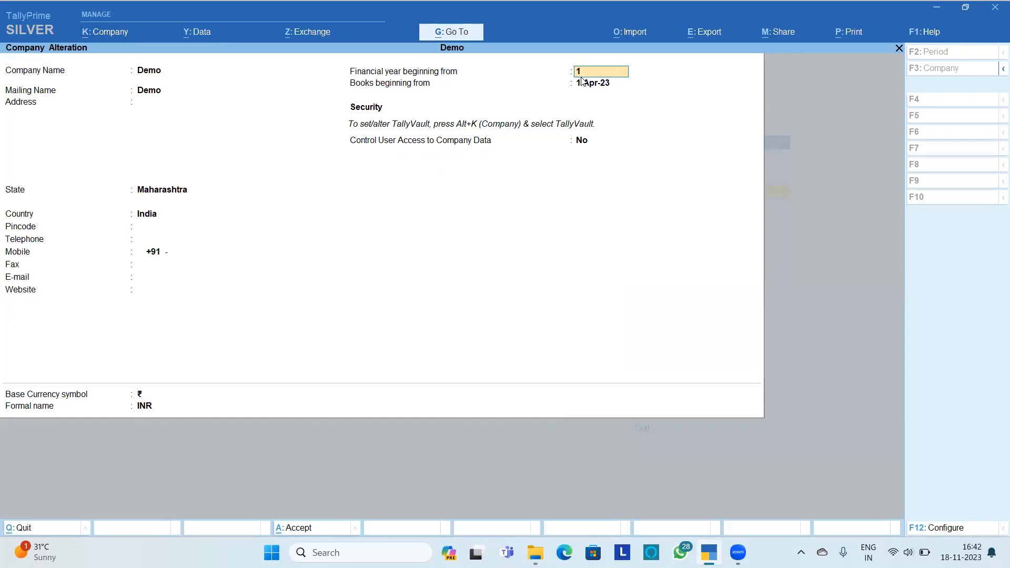
pyautogui.write('-4-22')
pyautogui.press('Return')
pyautogui.press('y')
pyautogui.hotkey('ctrl', 'a')
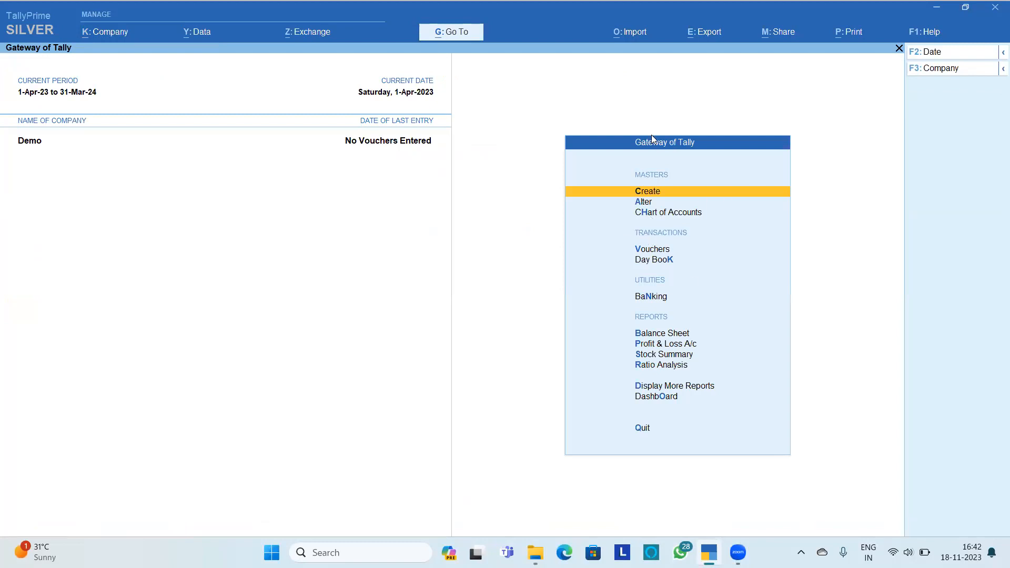
# Step: In the import configuration, show more options and enable overwriting vouchers when one with the same GUID exists
pyautogui.press('alt')
pyautogui.press('alt')
pyautogui.hotkey('alt', 'o')
pyautogui.press('Down')
pyautogui.press('Down')
pyautogui.press('Down')
pyautogui.press('Down')
pyautogui.press('Down')
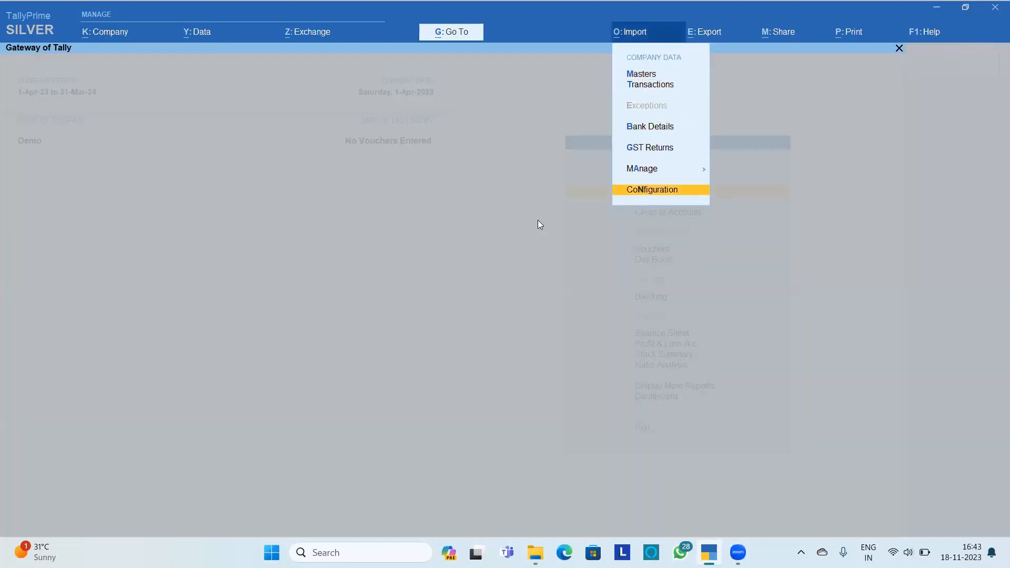
pyautogui.press('Return')
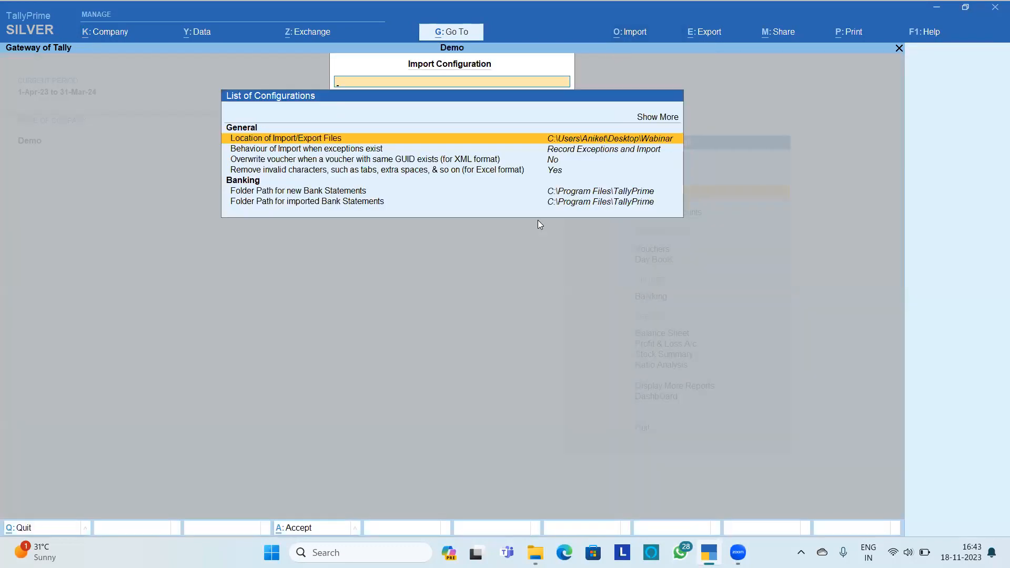
pyautogui.press('Up')
pyautogui.press('Return')
pyautogui.press('Down')
pyautogui.press('Down')
pyautogui.press('Down')
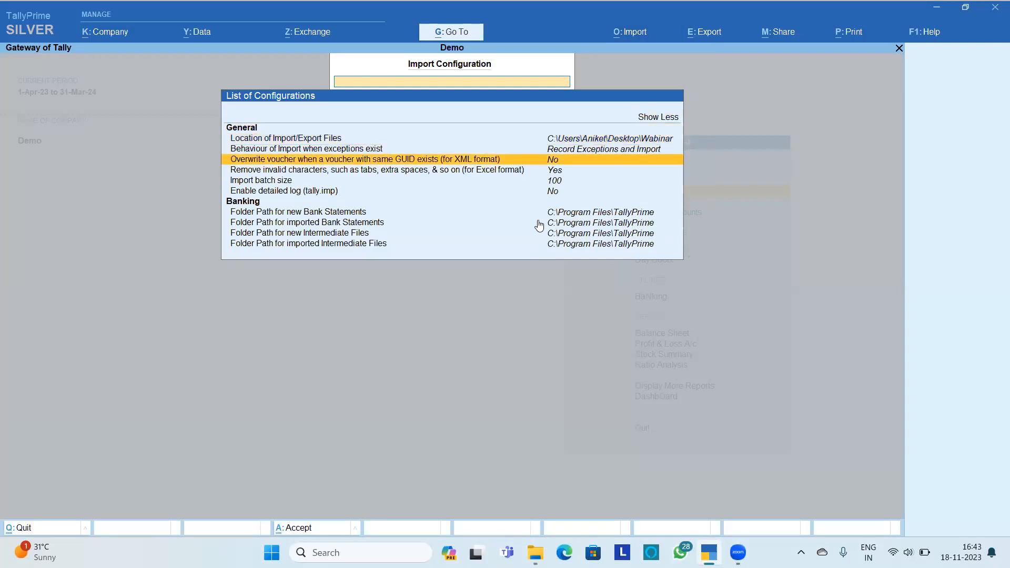
pyautogui.press('Return')
# Step: Enable the detailed import log (tally.imp) and accept the import configuration
pyautogui.press('Down')
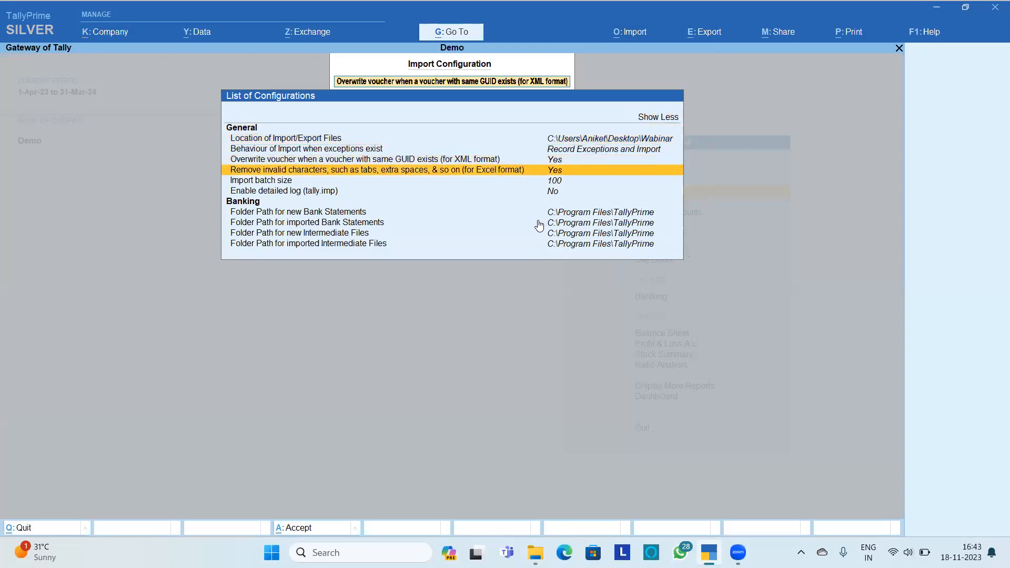
pyautogui.press('Down')
pyautogui.press('Down')
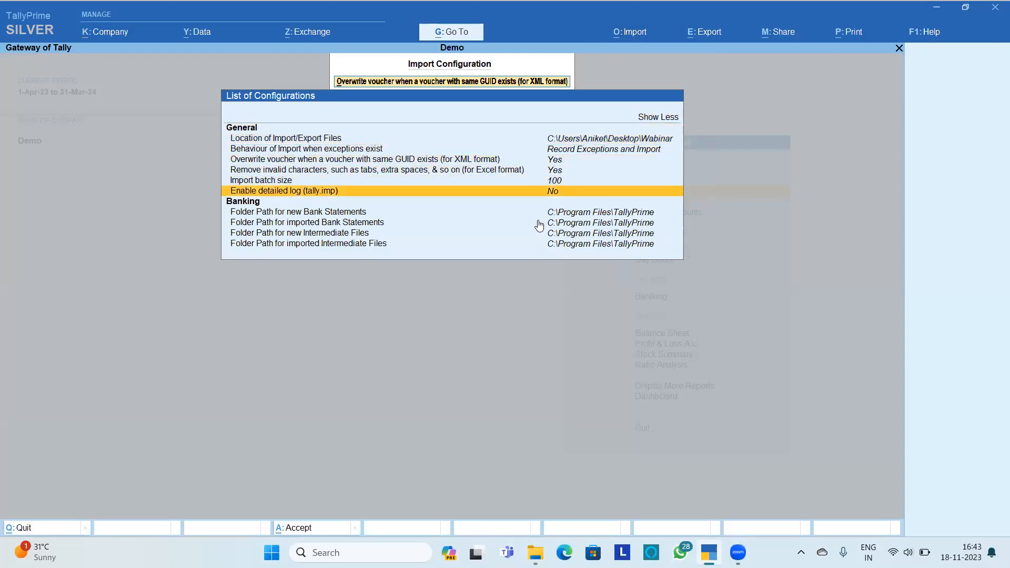
pyautogui.press('Return')
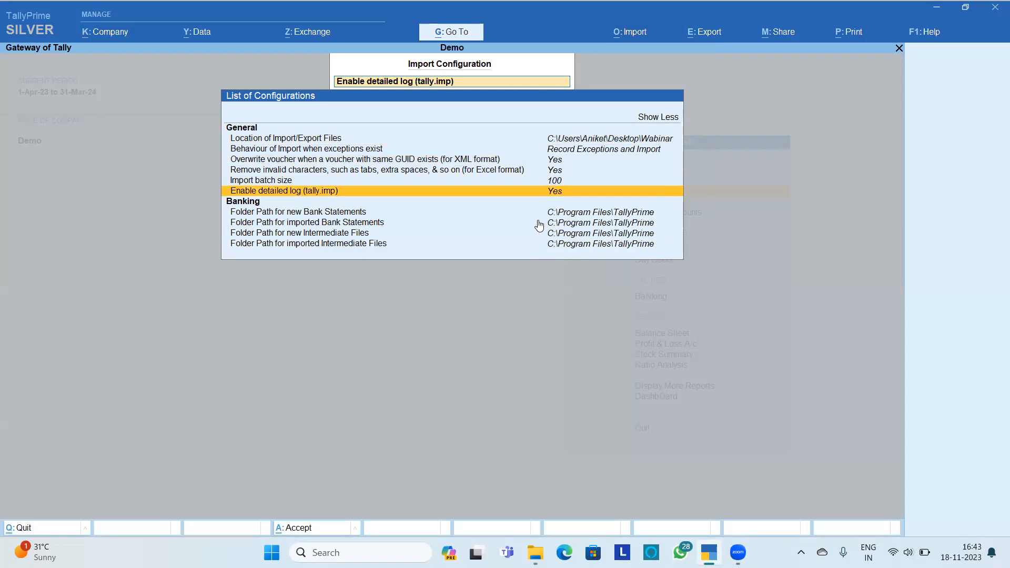
pyautogui.hotkey('ctrl', 'a')
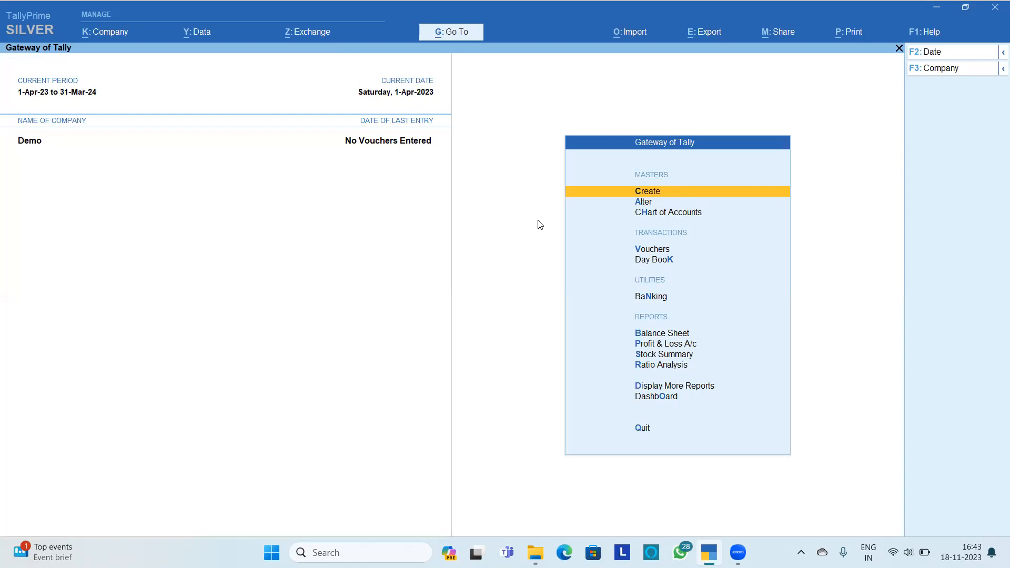
# Step: Set up a masters import in XML (Data Interchange) format using the file Master.xml from the Wabinar folder
pyautogui.press('alt')
pyautogui.hotkey('alt', 'o')
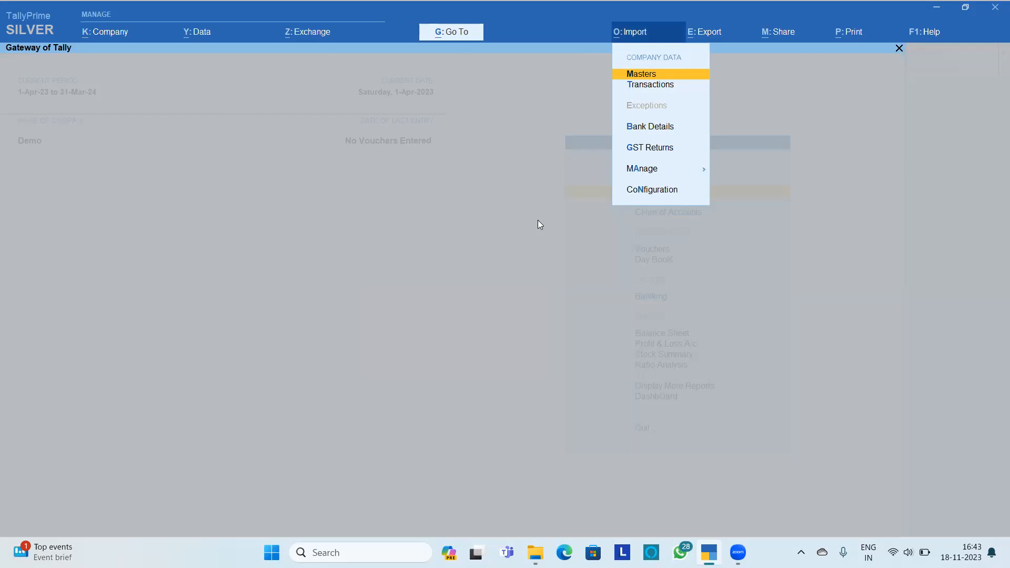
pyautogui.press('Return')
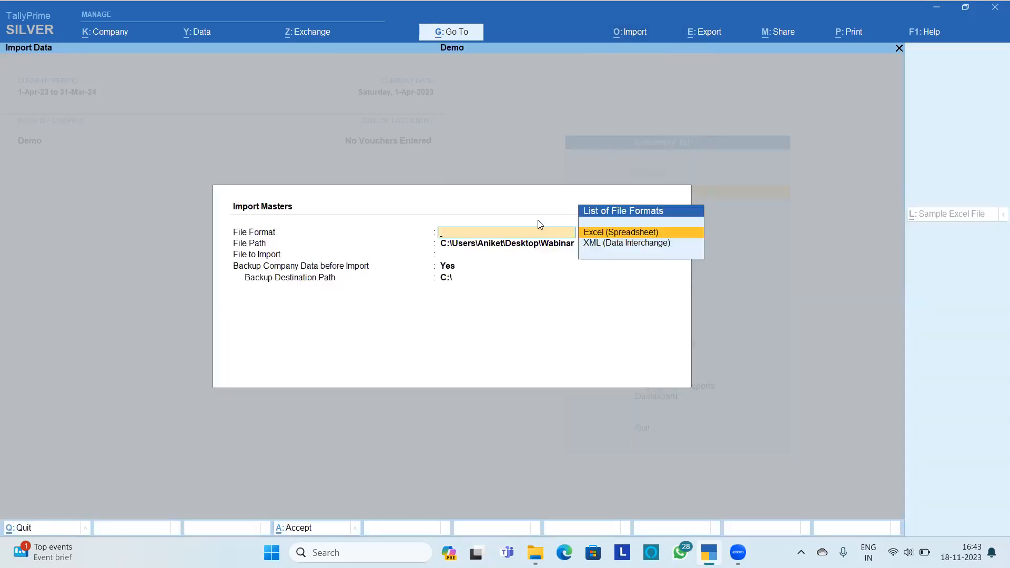
pyautogui.press('Down')
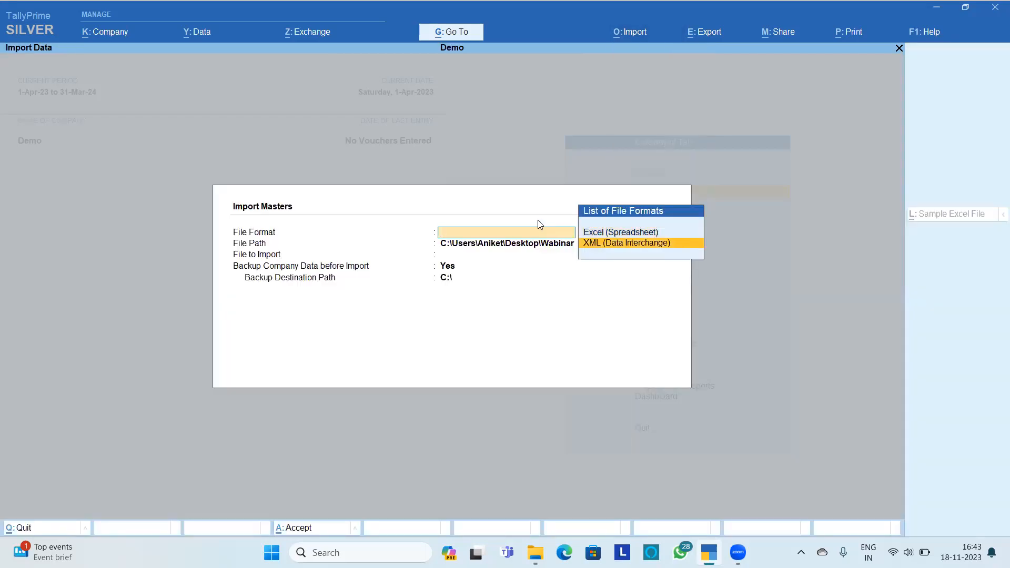
pyautogui.press('Return')
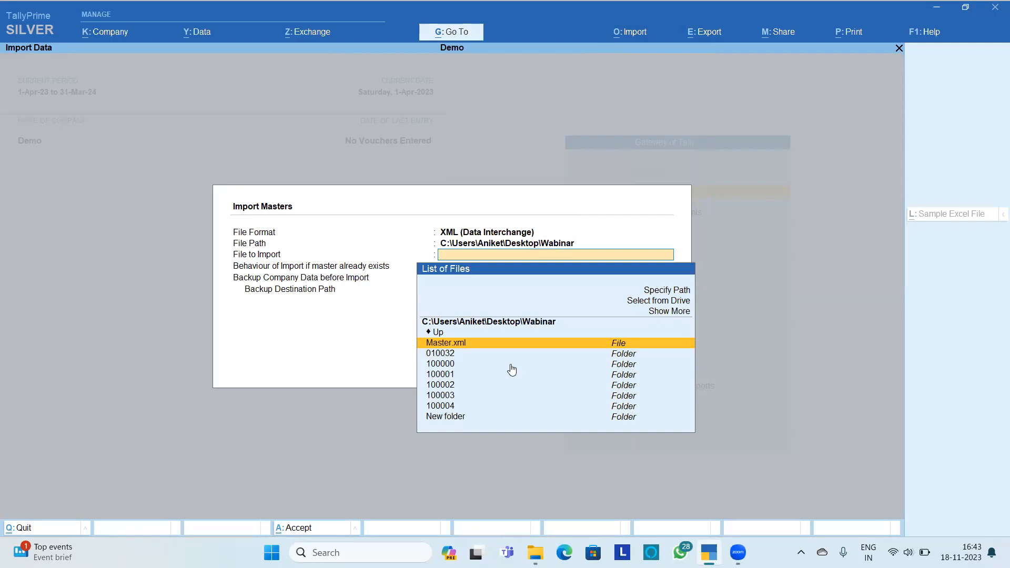
pyautogui.press('Return')
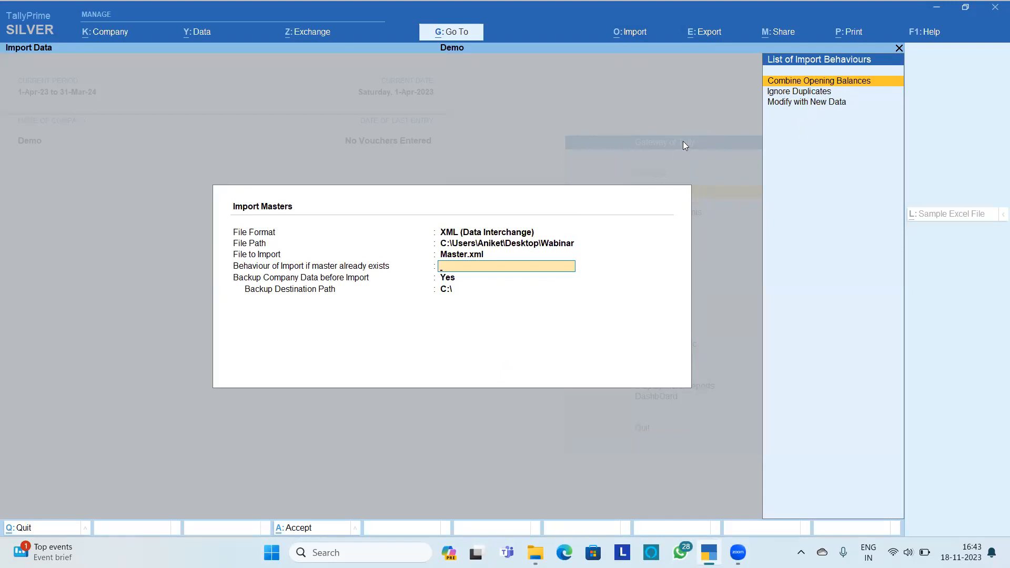
# Step: Set existing masters to be modified with new data and run the masters import into the Demo company
pyautogui.click(815, 107)
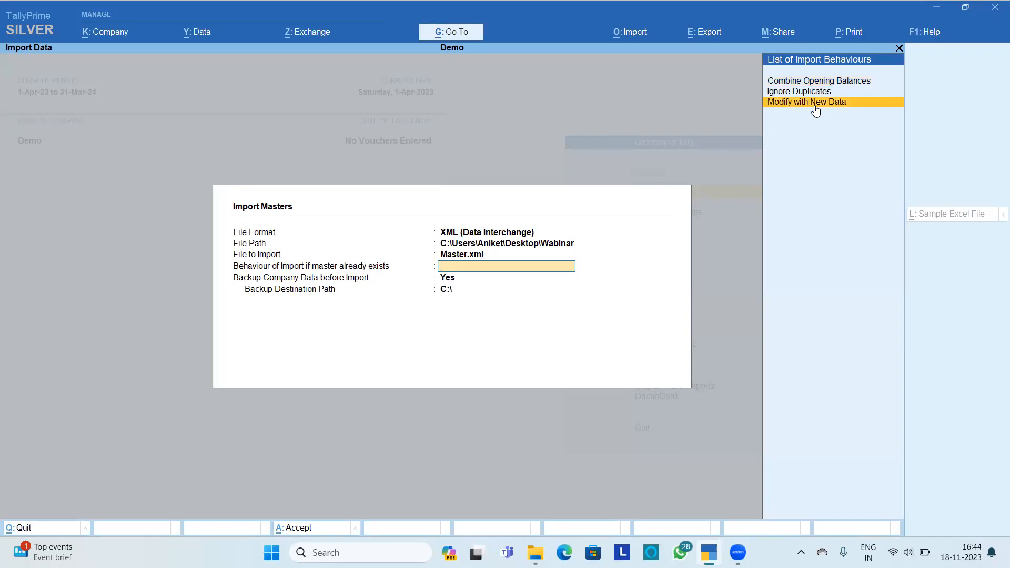
pyautogui.click(815, 107)
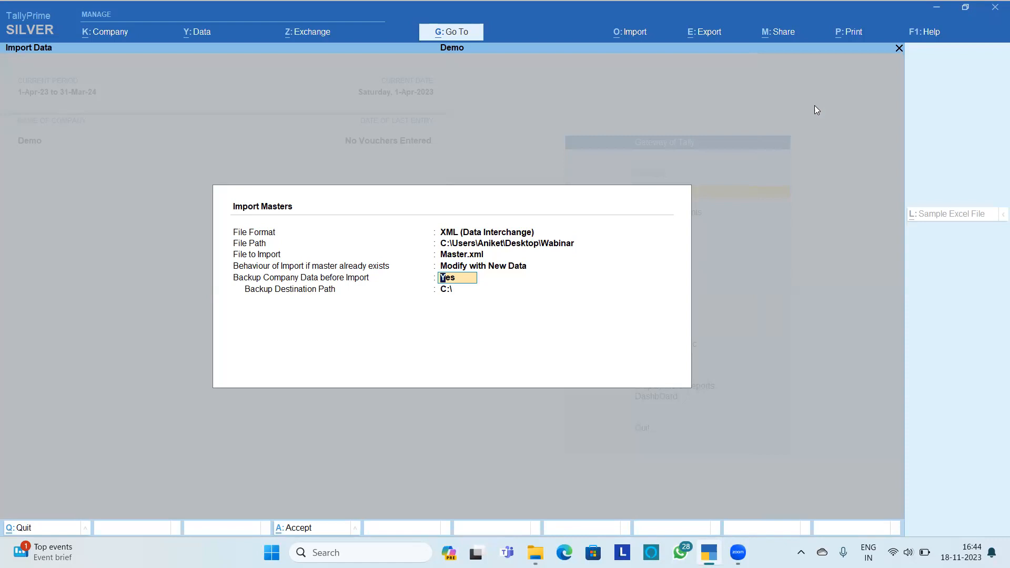
pyautogui.hotkey('ctrl', 'a')
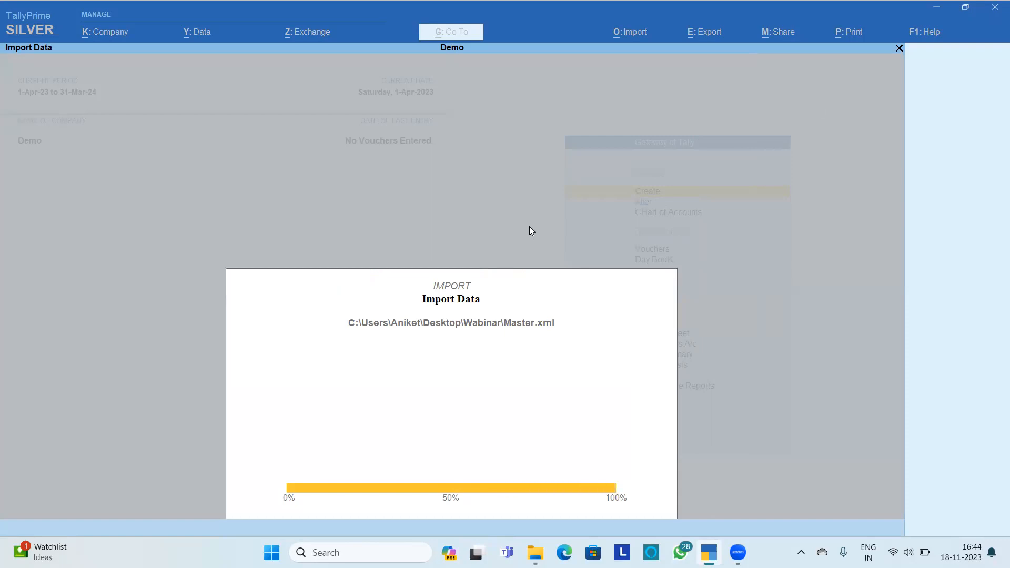
pyautogui.press('Return')
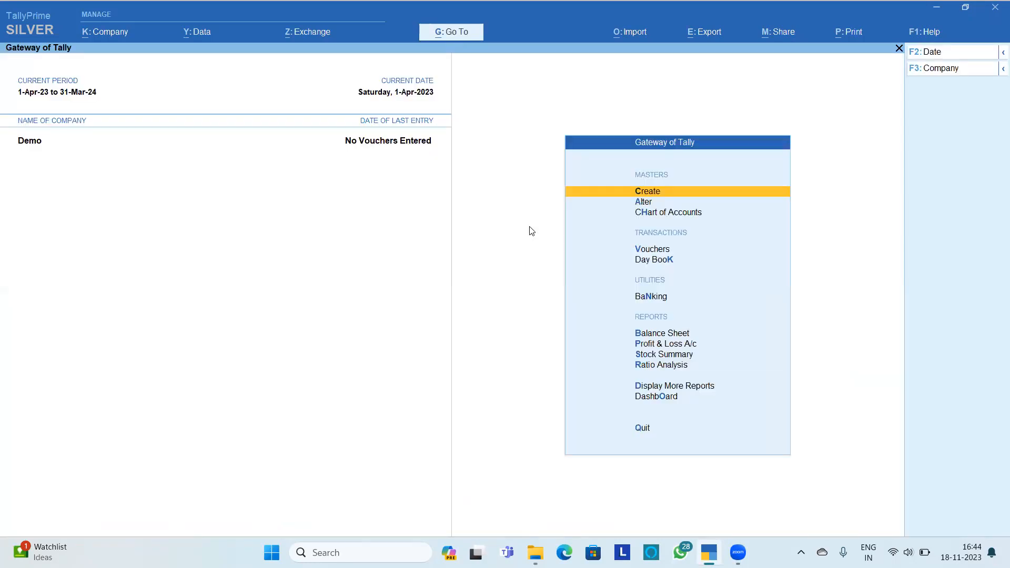
# Step: Examine the imported ledgers in the Demo company's Chart of Accounts, then return to the Gateway of Tally
pyautogui.press('Down')
pyautogui.press('Down')
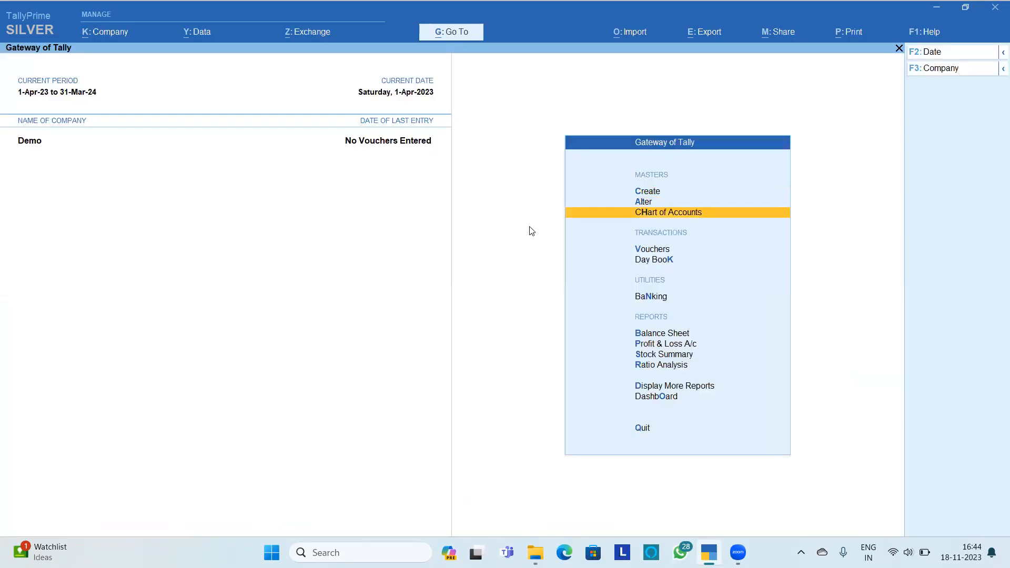
pyautogui.press('Return')
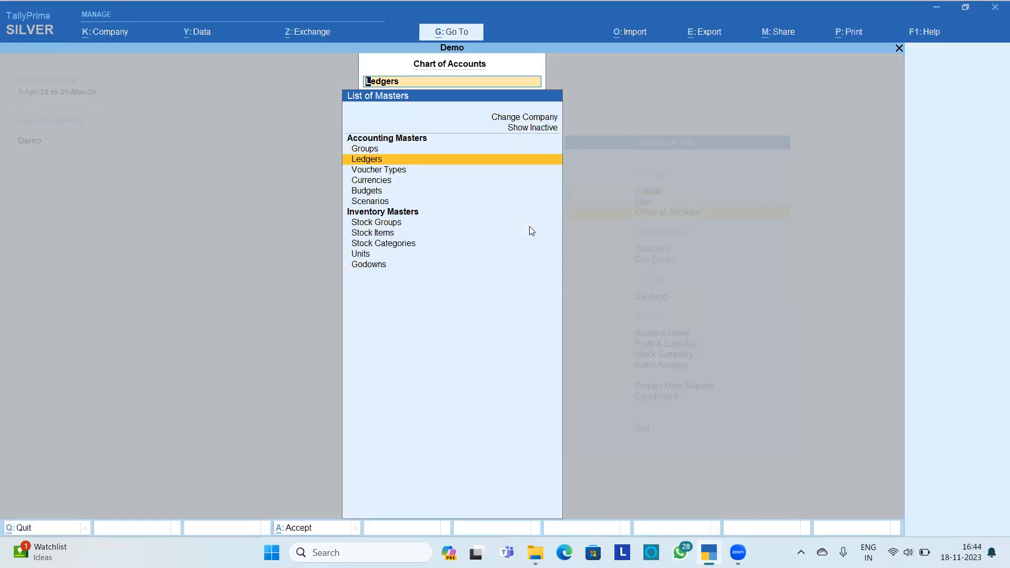
pyautogui.press('Return')
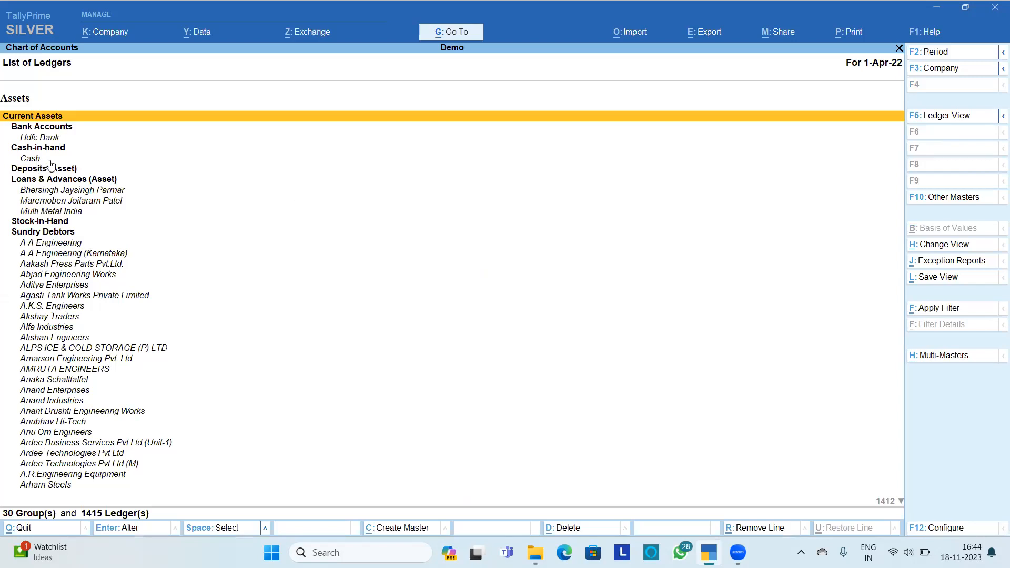
pyautogui.press('Down')
pyautogui.press('Down')
pyautogui.press('Down')
pyautogui.press('Down')
pyautogui.press('Down')
pyautogui.press('Down')
pyautogui.press('Down')
pyautogui.press('Down')
pyautogui.press('Down')
pyautogui.press('Down')
pyautogui.press('Down')
pyautogui.press('Down')
pyautogui.press('Down')
pyautogui.press('Down')
pyautogui.press('Down')
pyautogui.press('Down')
pyautogui.press('Down')
pyautogui.press('Down')
pyautogui.press('Down')
pyautogui.press('Down')
pyautogui.press('Down')
pyautogui.press('Down')
pyautogui.press('Down')
pyautogui.press('Down')
pyautogui.press('Down')
pyautogui.press('Down')
pyautogui.press('Down')
pyautogui.press('Down')
pyautogui.press('Down')
pyautogui.press('Down')
pyautogui.press('Down')
pyautogui.press('Down')
pyautogui.press('Down')
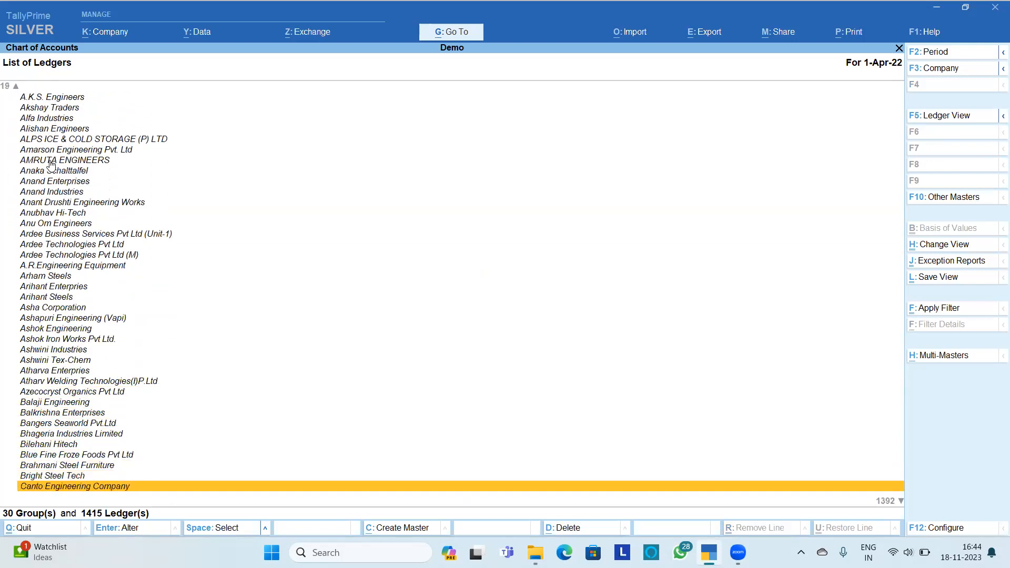
pyautogui.press('Down')
pyautogui.press('Down')
pyautogui.press('Down')
pyautogui.press('Down')
pyautogui.press('Down')
pyautogui.press('Down')
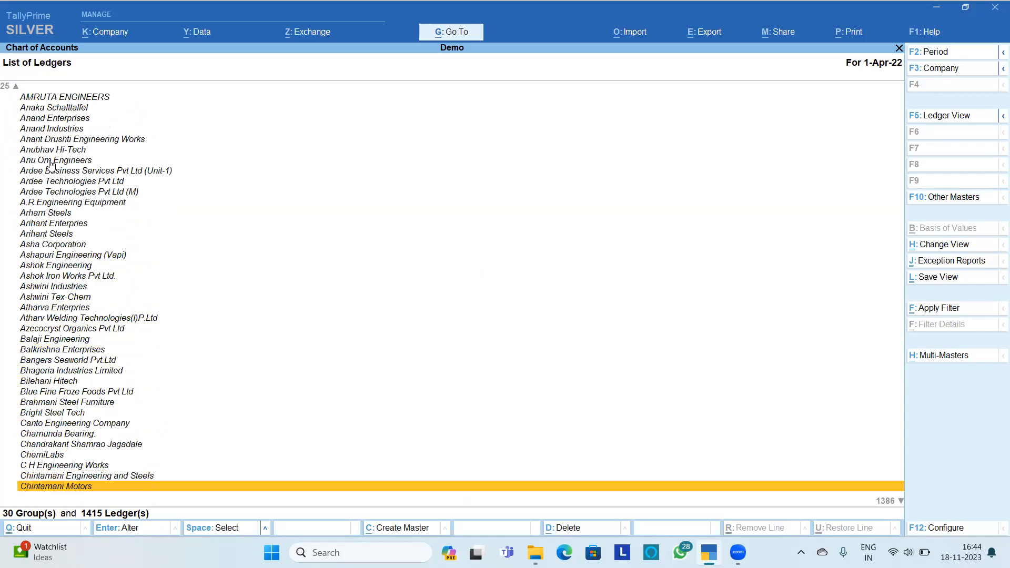
pyautogui.press('Escape')
pyautogui.press('Escape')
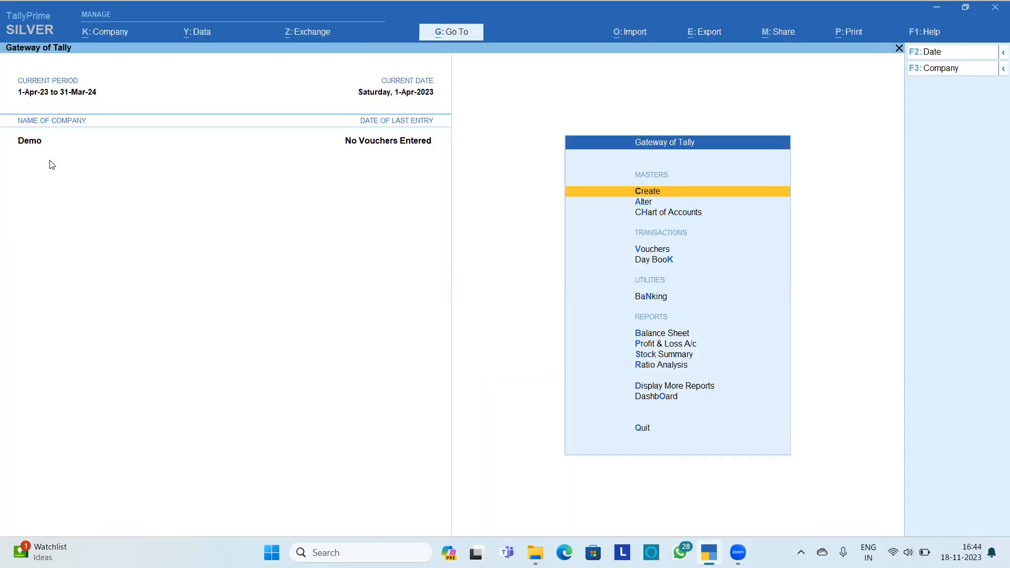